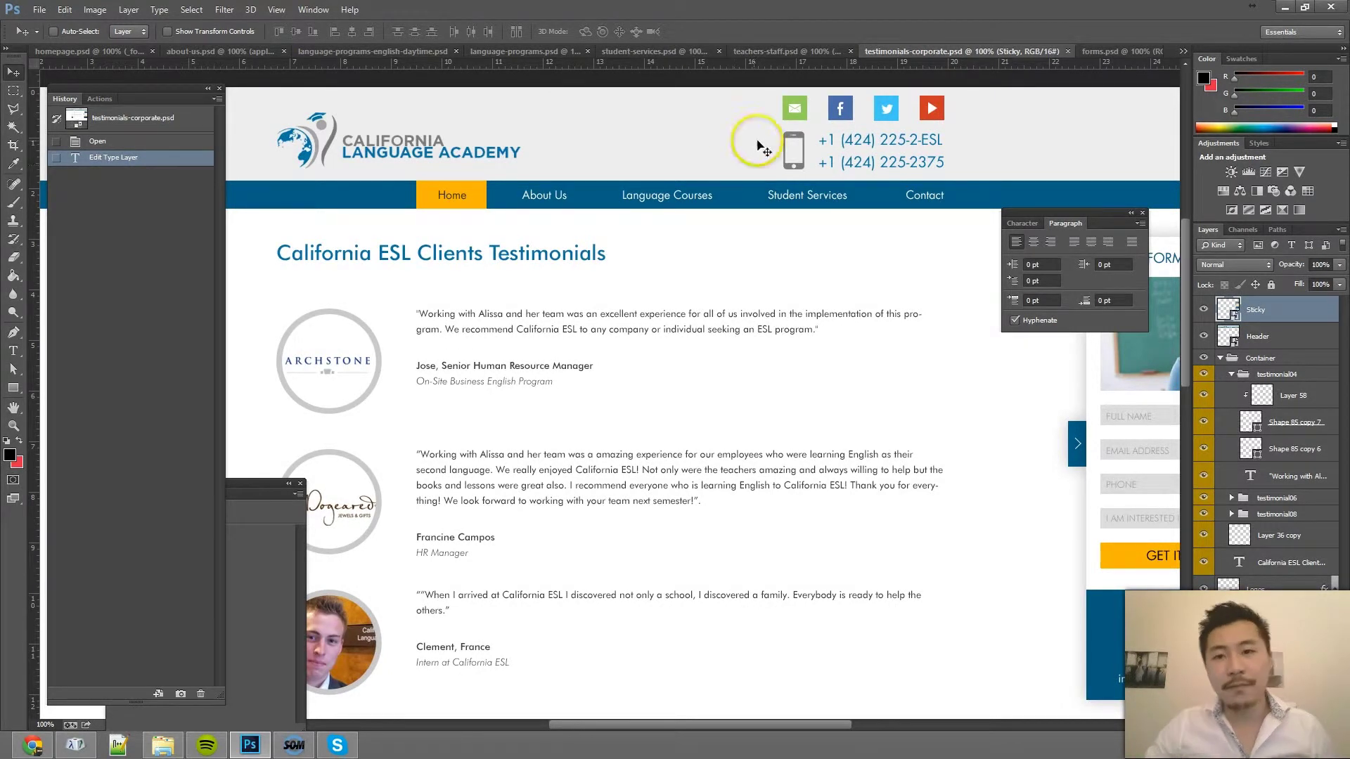
Step: Scroll through the testimonials-corporate.psd page mockup
{"action": "scroll", "coordinate": [872, 581], "scroll_direction": "down", "scroll_amount": 2}
{"action": "scroll", "coordinate": [943, 443], "scroll_direction": "up", "scroll_amount": 2}
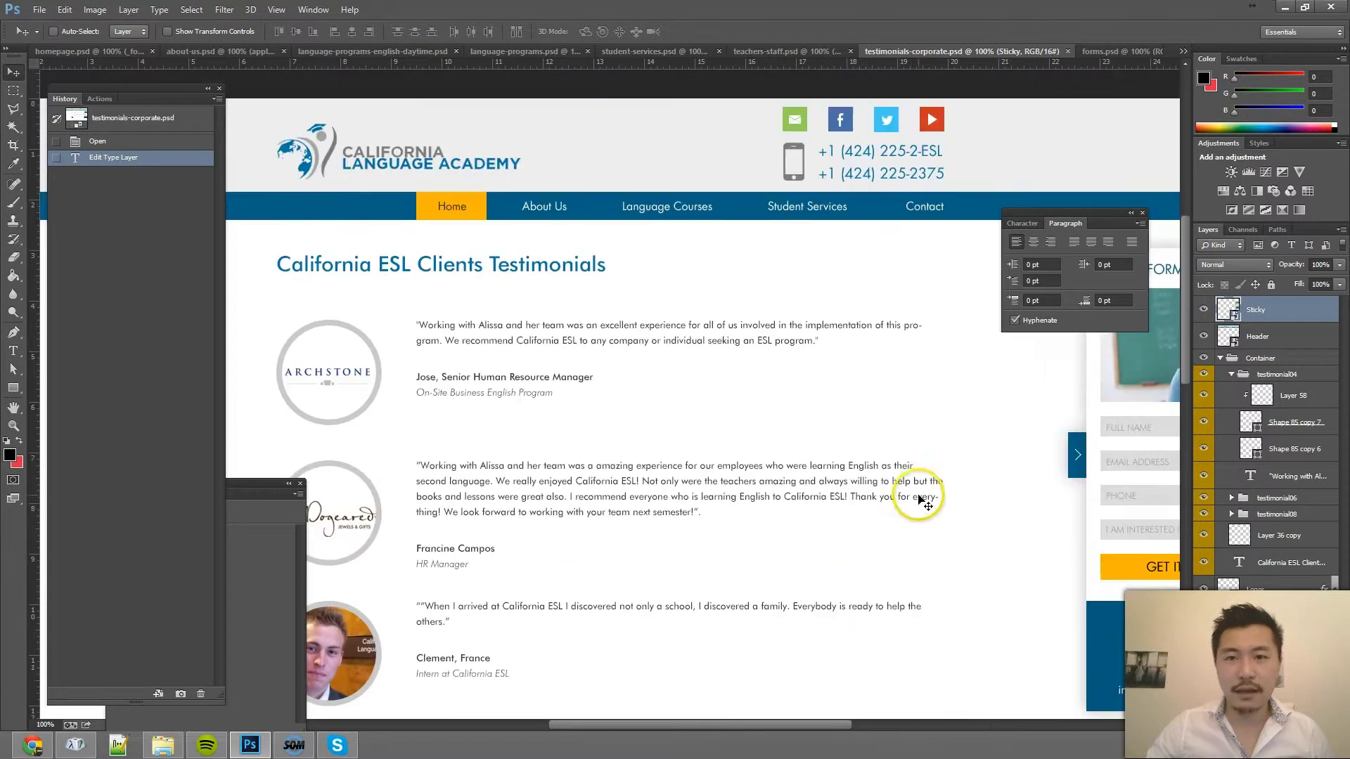
{"action": "scroll", "coordinate": [926, 505], "scroll_direction": "down", "scroll_amount": 5}
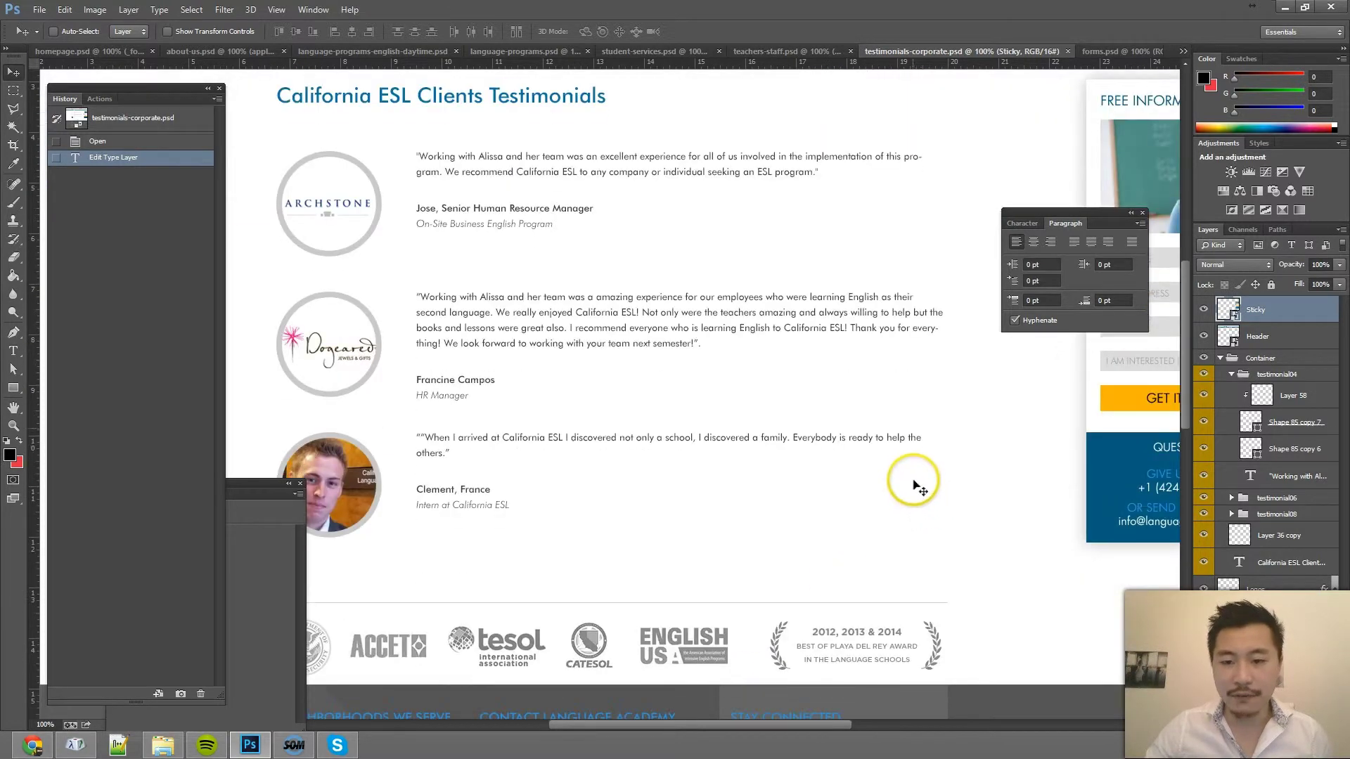
Step: Inspect the forms.psd Course Registration header and sidebar, then return to testimonials-corporate.psd
{"action": "left_click", "coordinate": [1098, 53]}
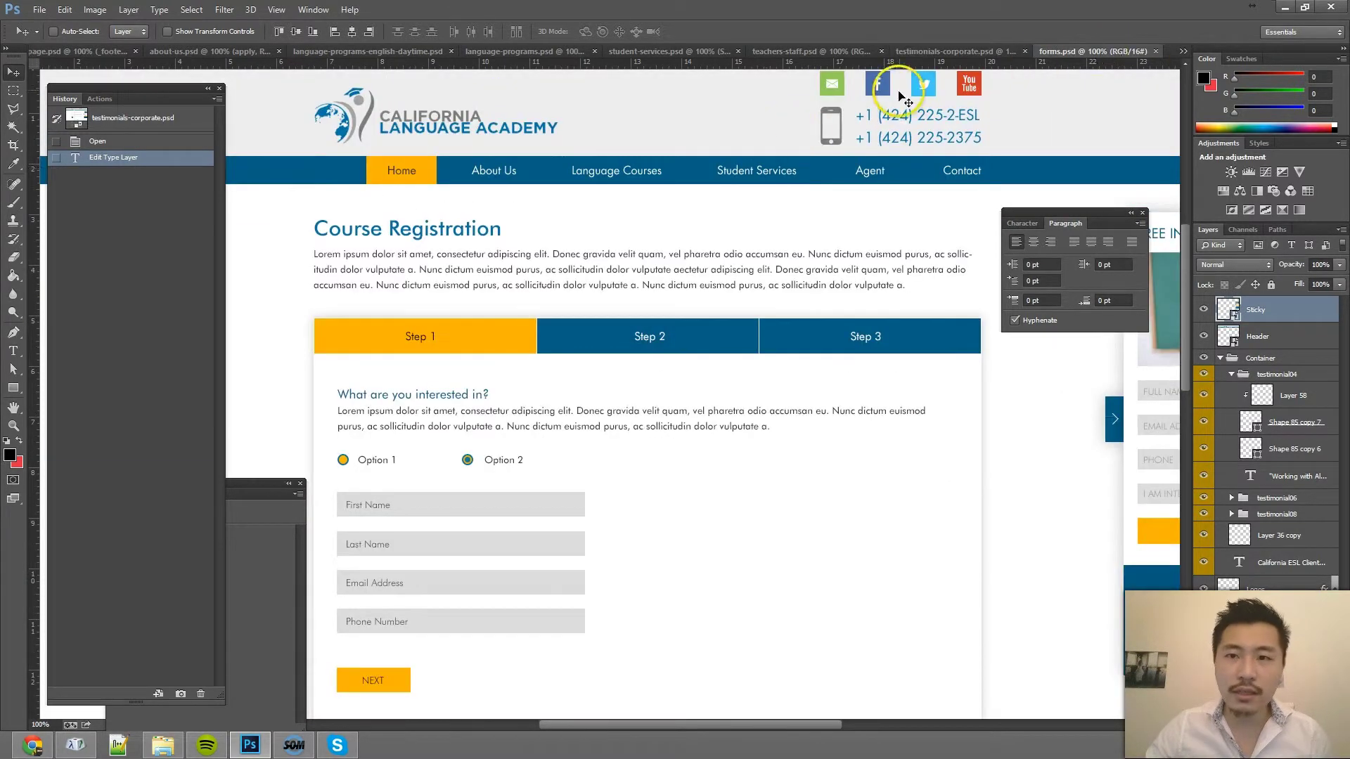
{"action": "scroll", "coordinate": [879, 186], "scroll_direction": "up", "scroll_amount": 1}
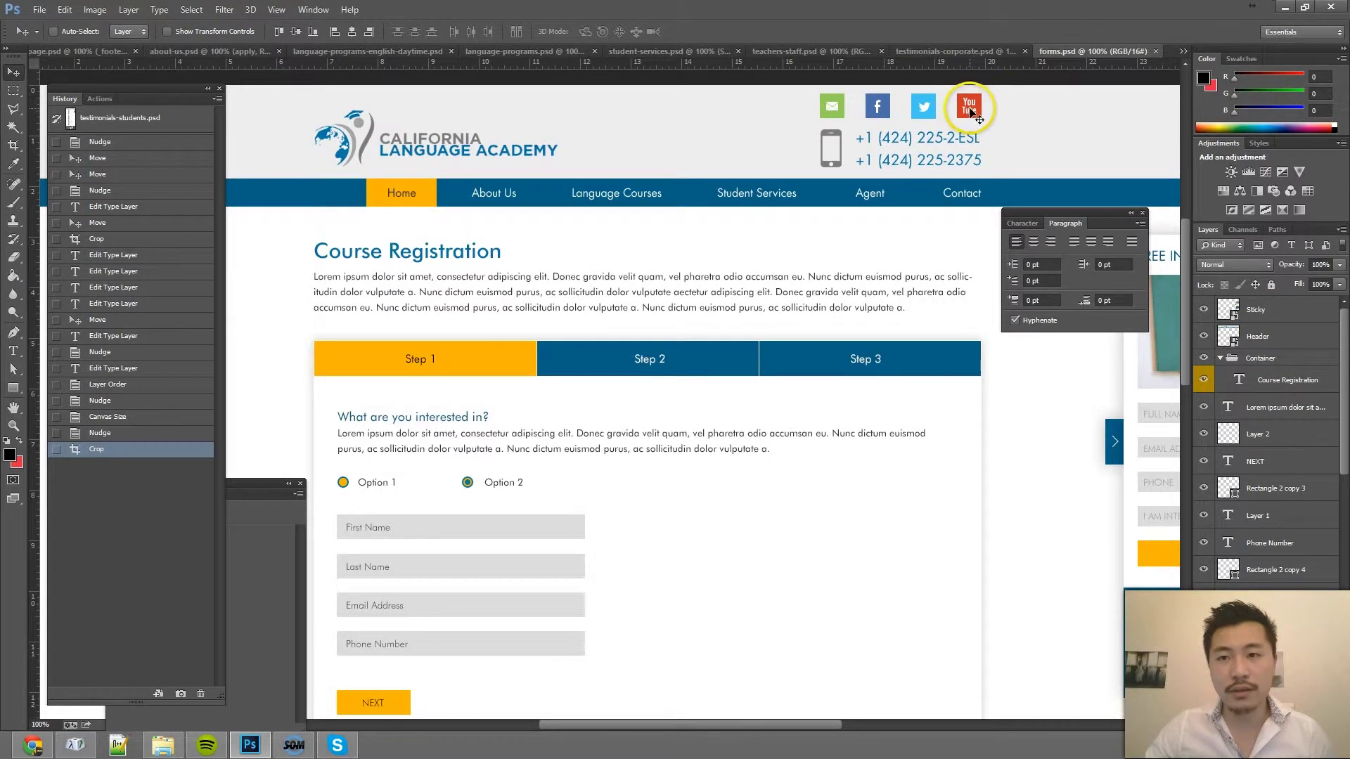
{"action": "left_click_drag", "start_coordinate": [775, 726], "coordinate": [829, 725]}
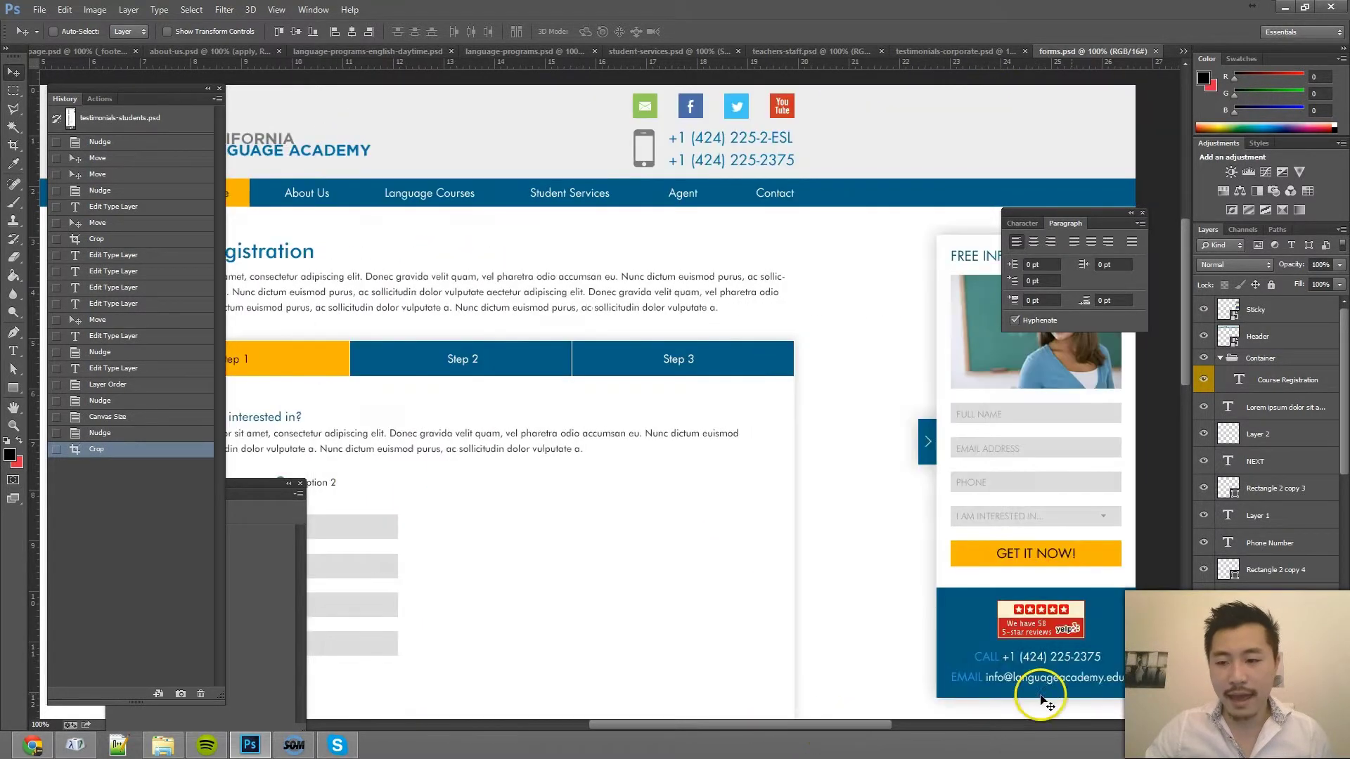
{"action": "scroll", "coordinate": [1061, 653], "scroll_direction": "down", "scroll_amount": 2}
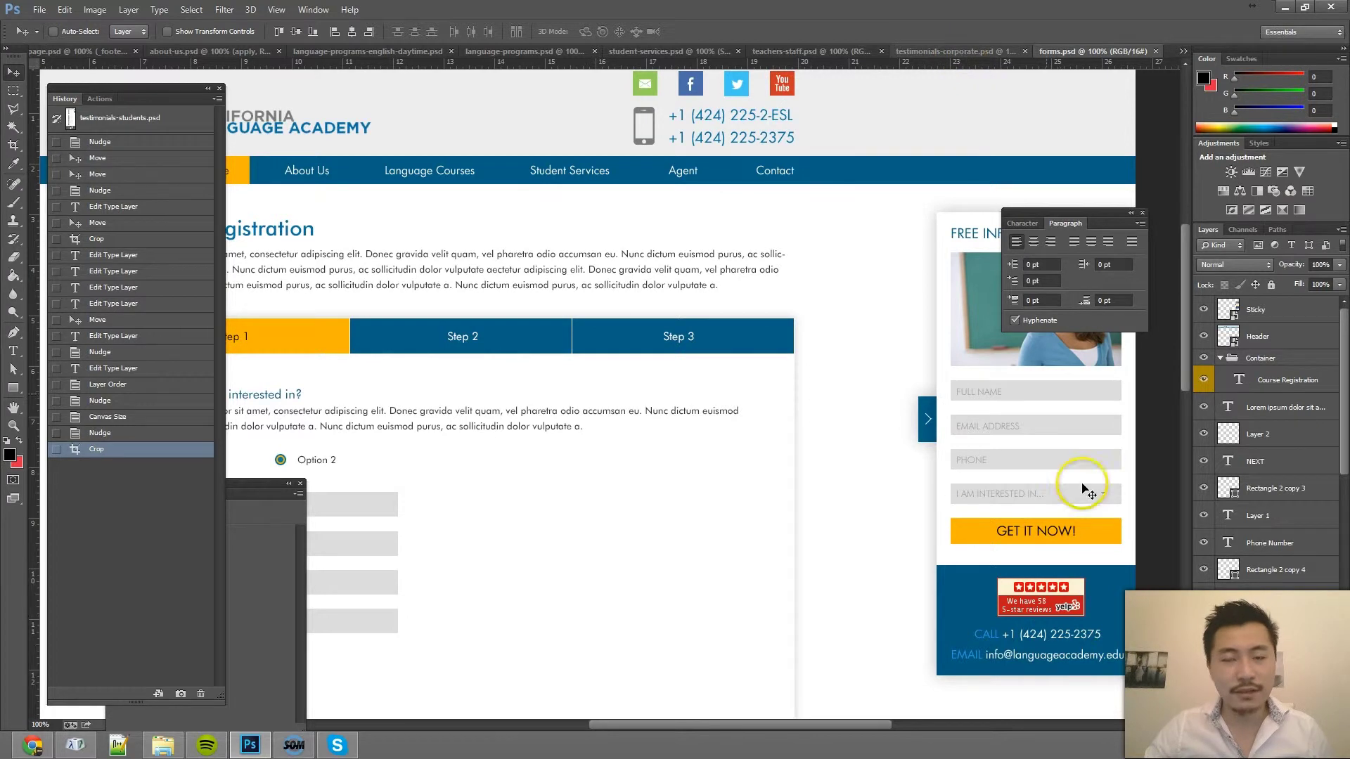
{"action": "left_click", "coordinate": [939, 57]}
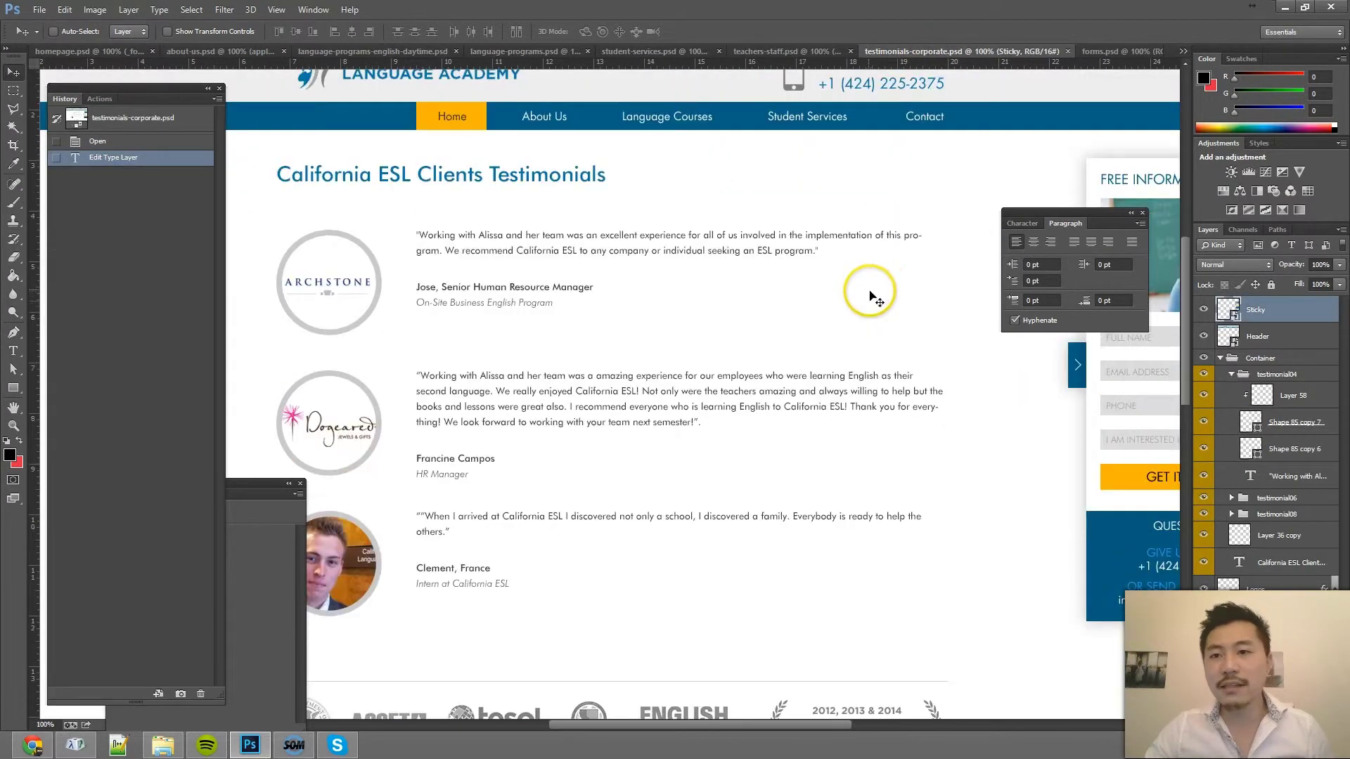
Step: Replace the Sticky sidebar layer's contents with _sticky.psb
{"action": "scroll", "coordinate": [872, 299], "scroll_direction": "up", "scroll_amount": 2}
{"action": "scroll", "coordinate": [869, 308], "scroll_direction": "up", "scroll_amount": 2}
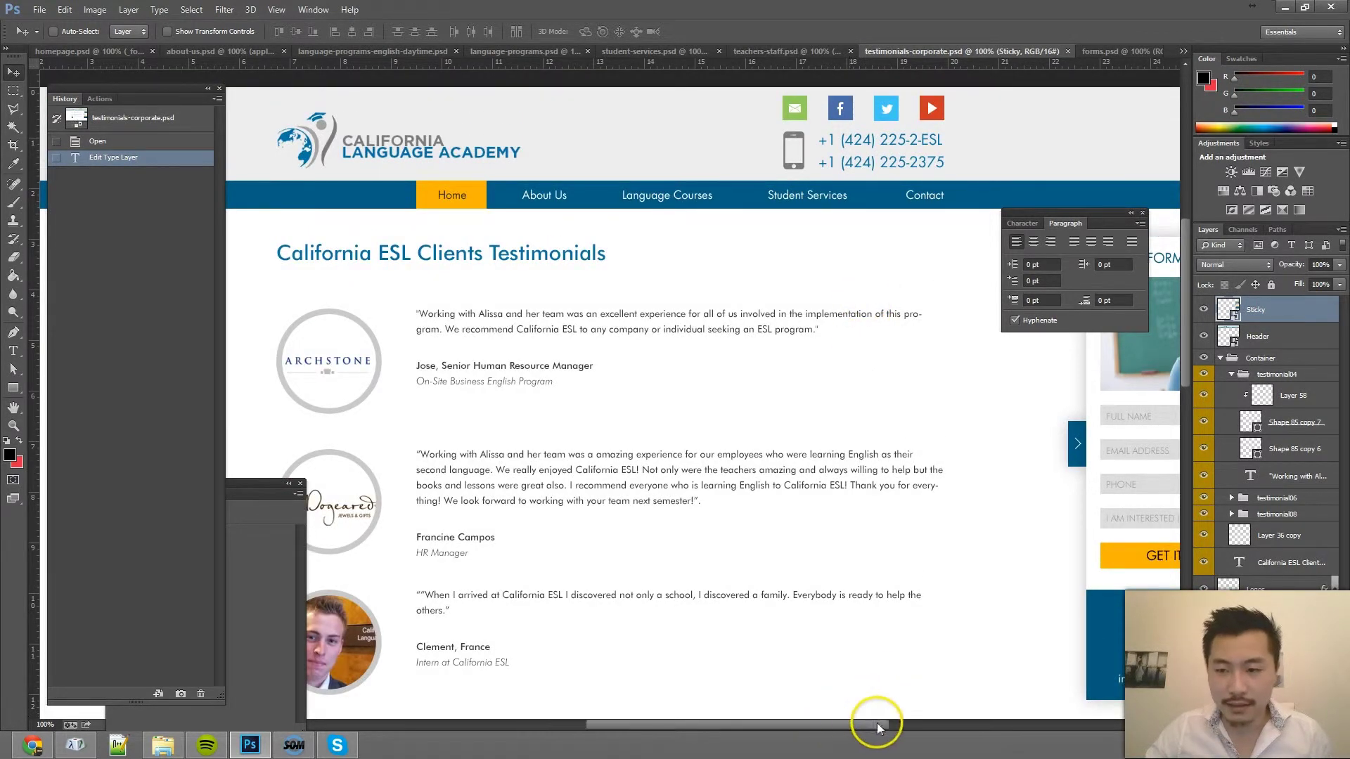
{"action": "scroll", "coordinate": [851, 717], "scroll_direction": "right", "scroll_amount": 3}
{"action": "scroll", "coordinate": [985, 492], "scroll_direction": "down", "scroll_amount": 2}
{"action": "right_click", "coordinate": [1251, 329]}
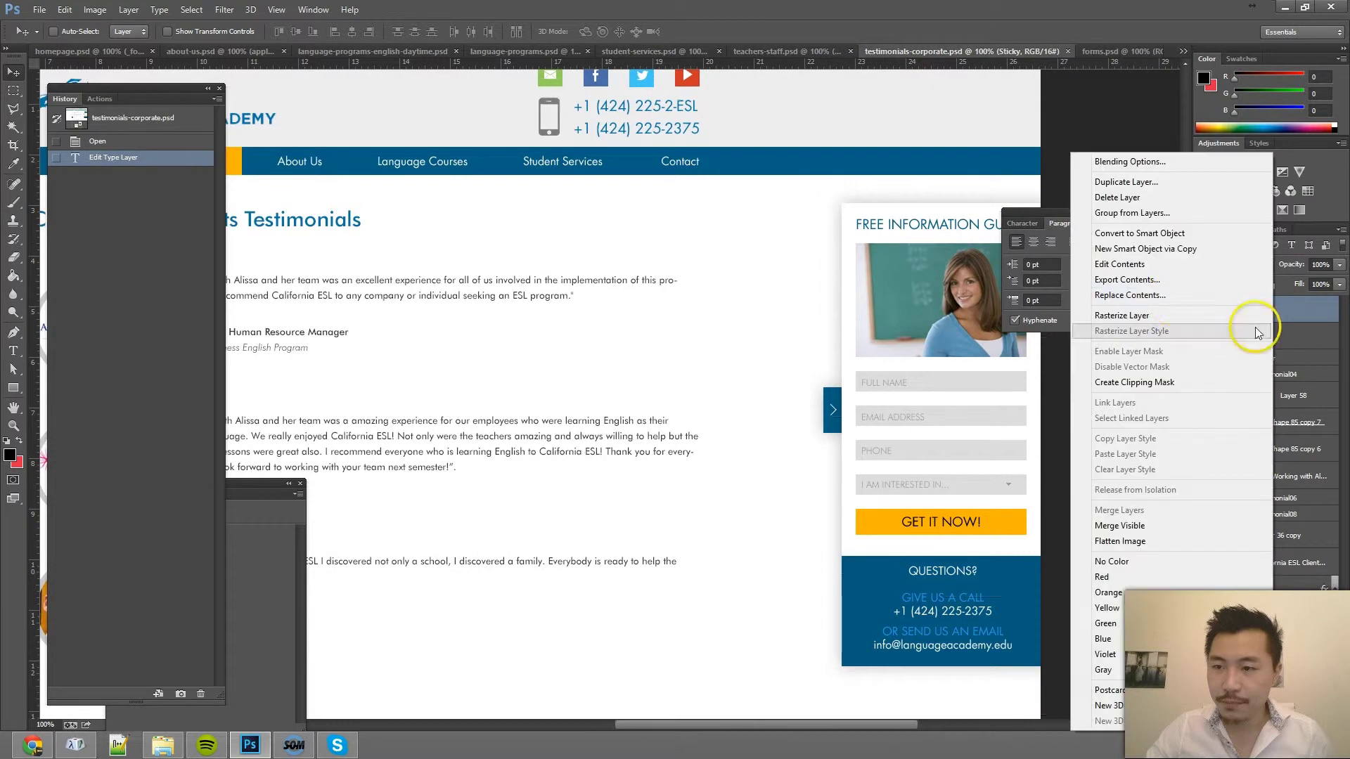
{"action": "left_click", "coordinate": [1174, 299]}
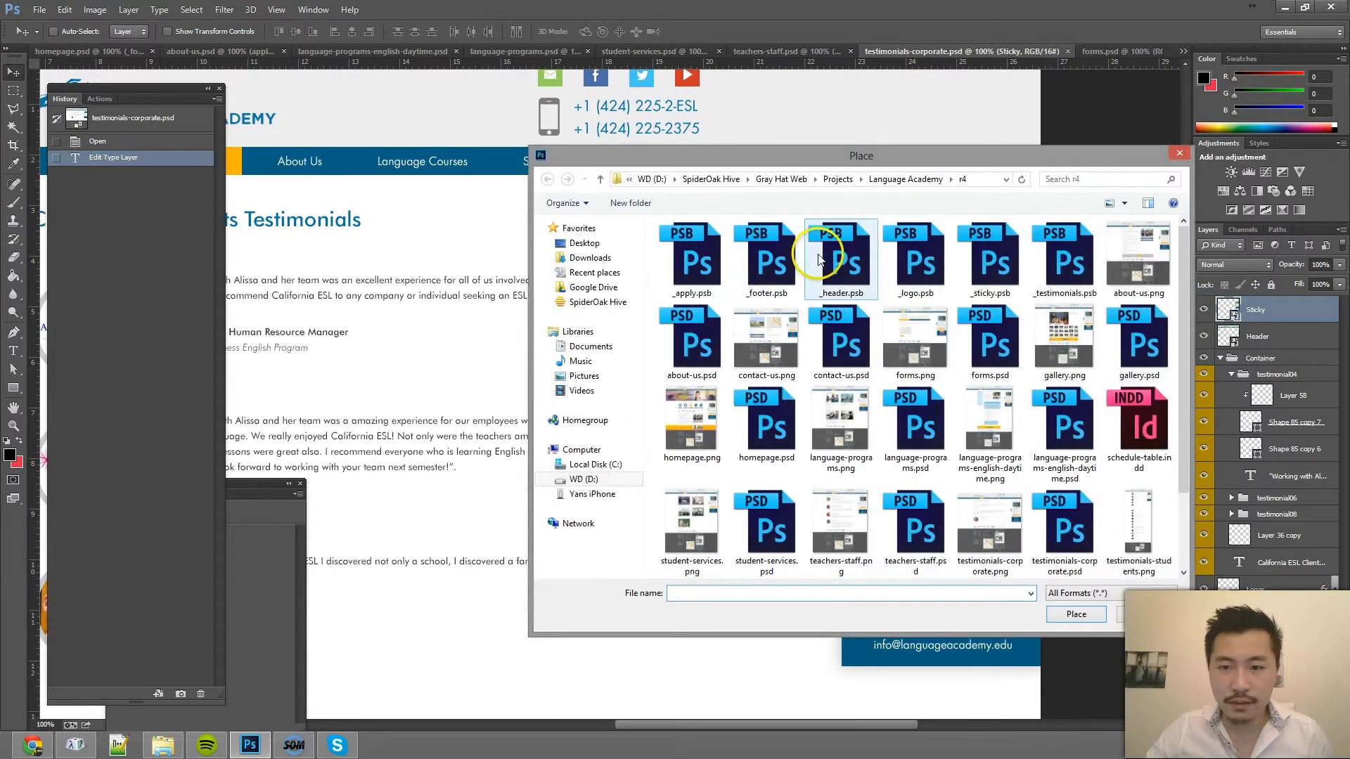
{"action": "double_click", "coordinate": [988, 264]}
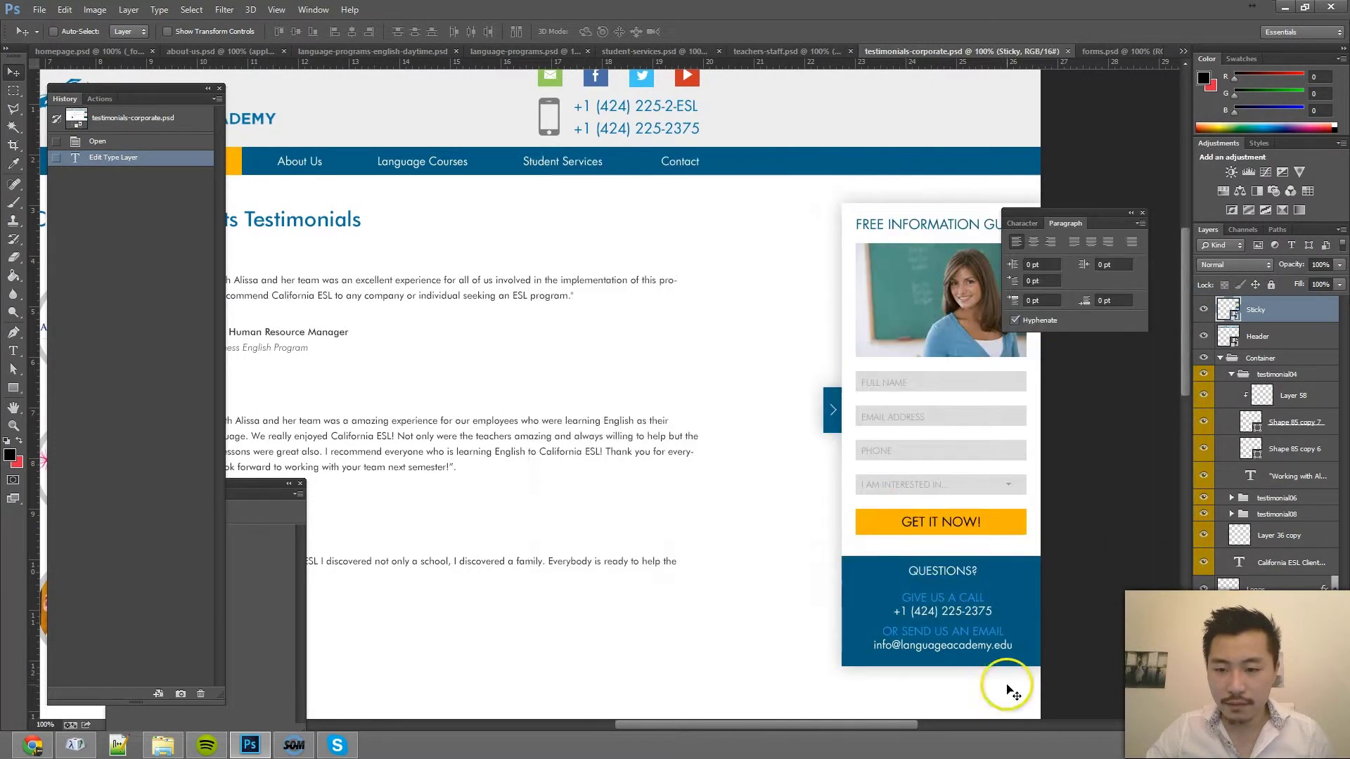
Step: Replace the Header layer's contents with _header.psb and save the document
{"action": "scroll", "coordinate": [904, 534], "scroll_direction": "up", "scroll_amount": 3}
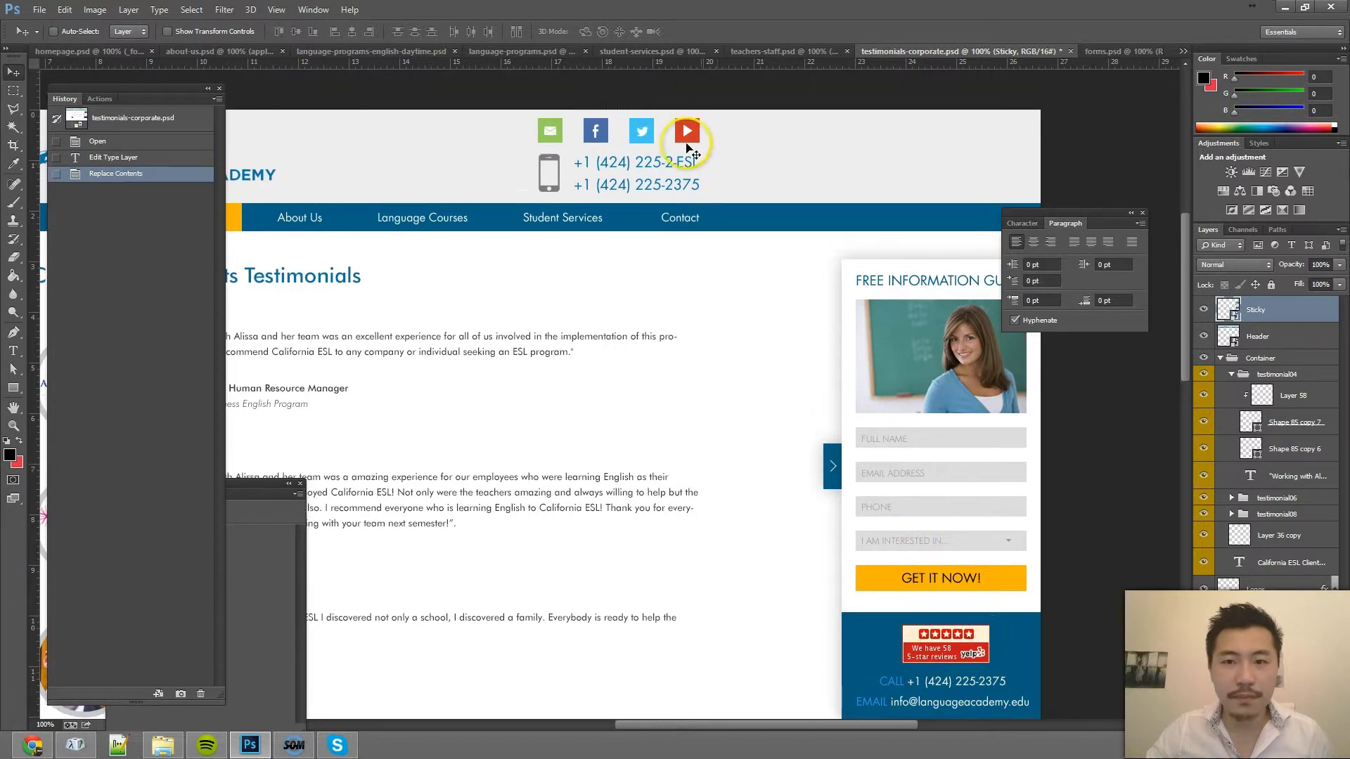
{"action": "right_click", "coordinate": [1298, 334]}
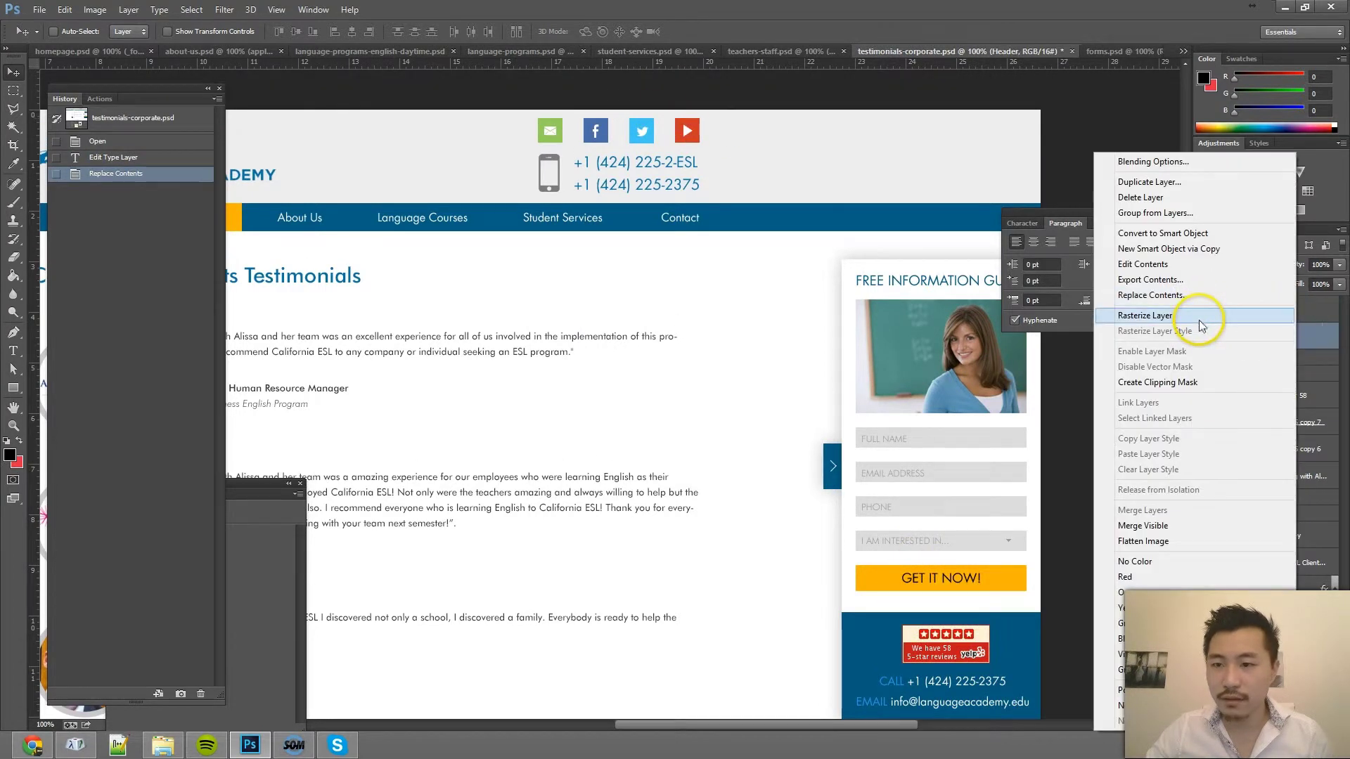
{"action": "left_click", "coordinate": [1198, 299]}
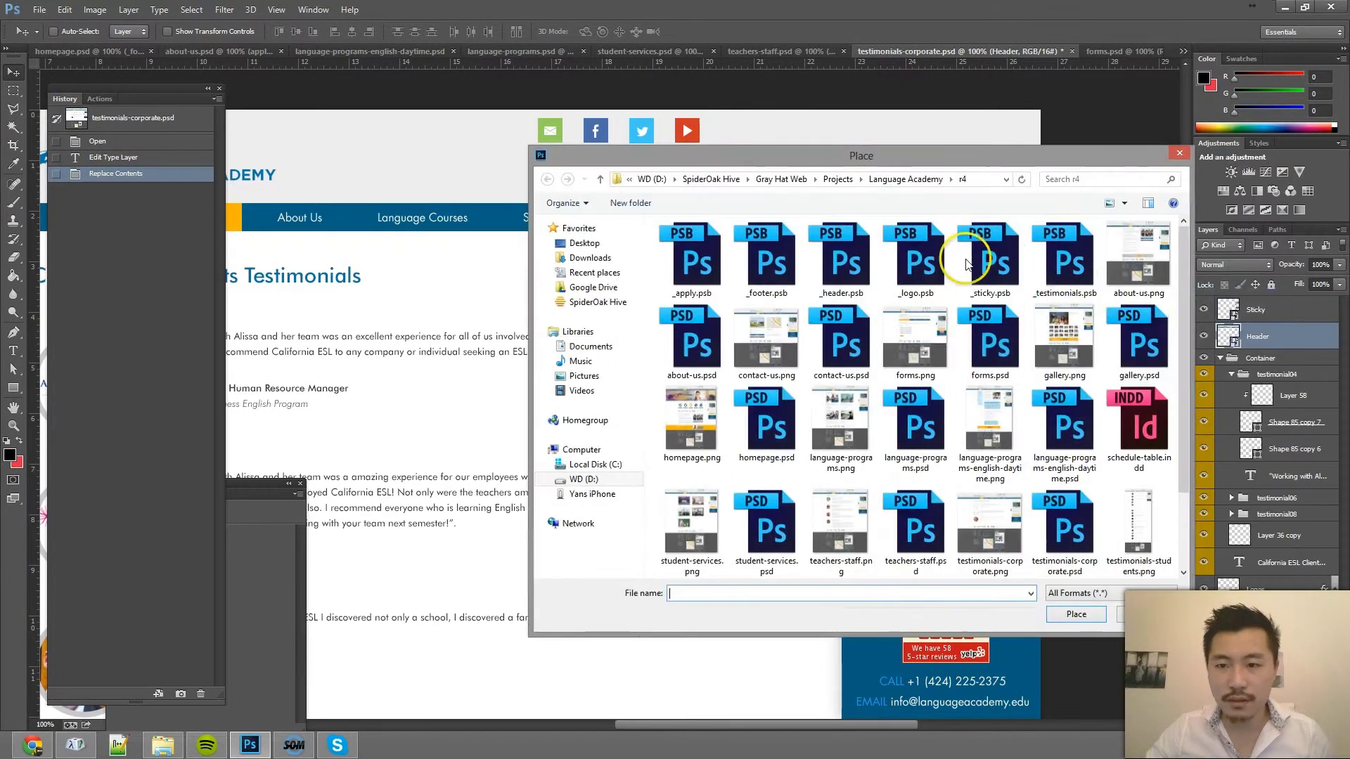
{"action": "double_click", "coordinate": [847, 256]}
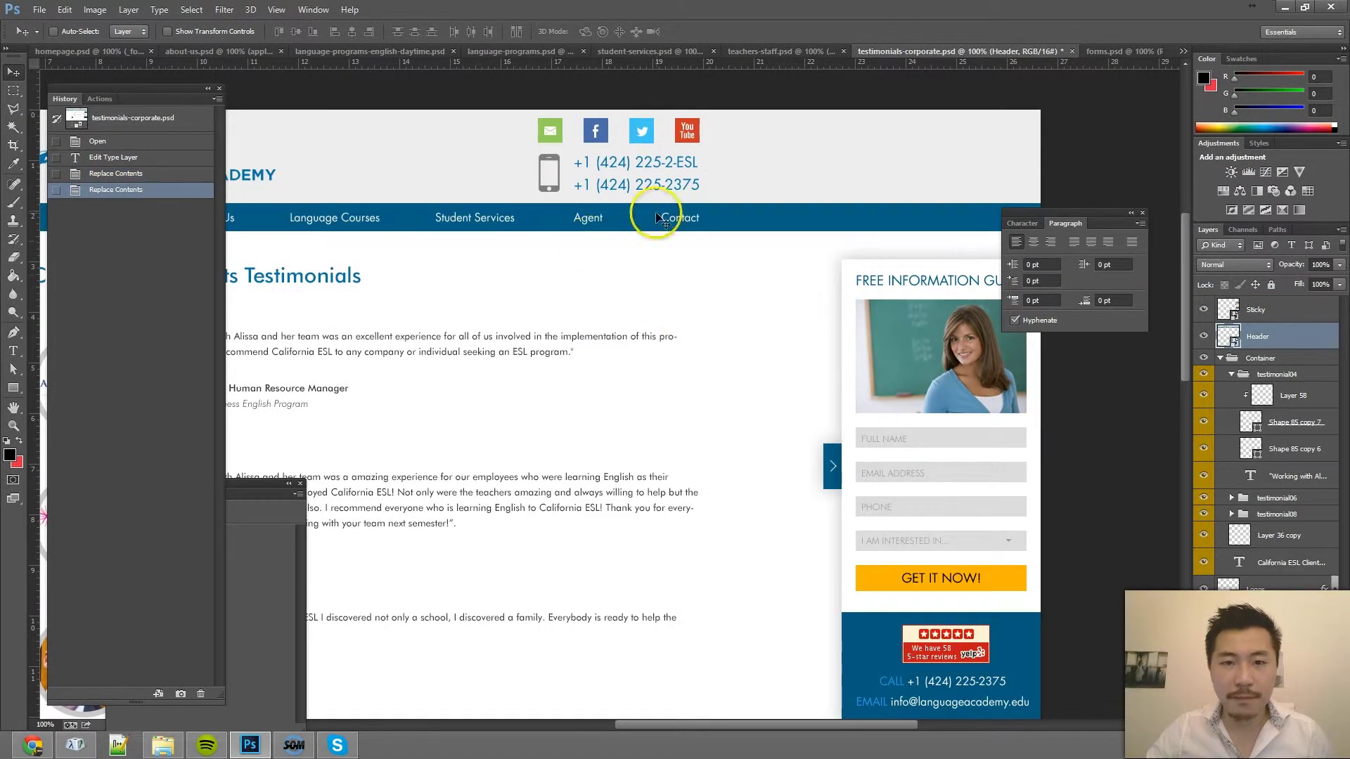
{"action": "scroll", "coordinate": [849, 724], "scroll_direction": "left", "scroll_amount": 4}
{"action": "scroll", "coordinate": [790, 489], "scroll_direction": "down", "scroll_amount": 1}
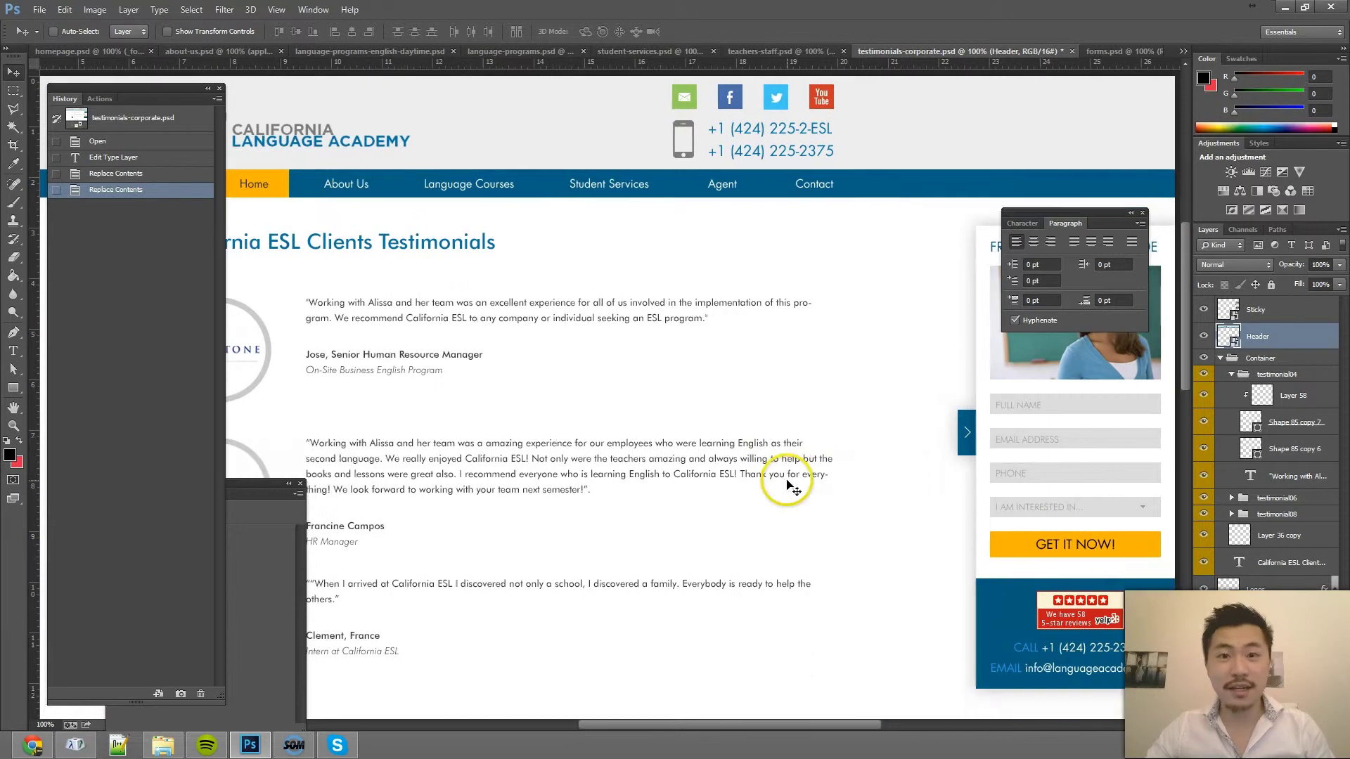
{"action": "key", "text": "ctrl+s"}
Step: Scroll down to the page footer with contact details, map and blog links
{"action": "scroll", "coordinate": [789, 484], "scroll_direction": "down", "scroll_amount": 5}
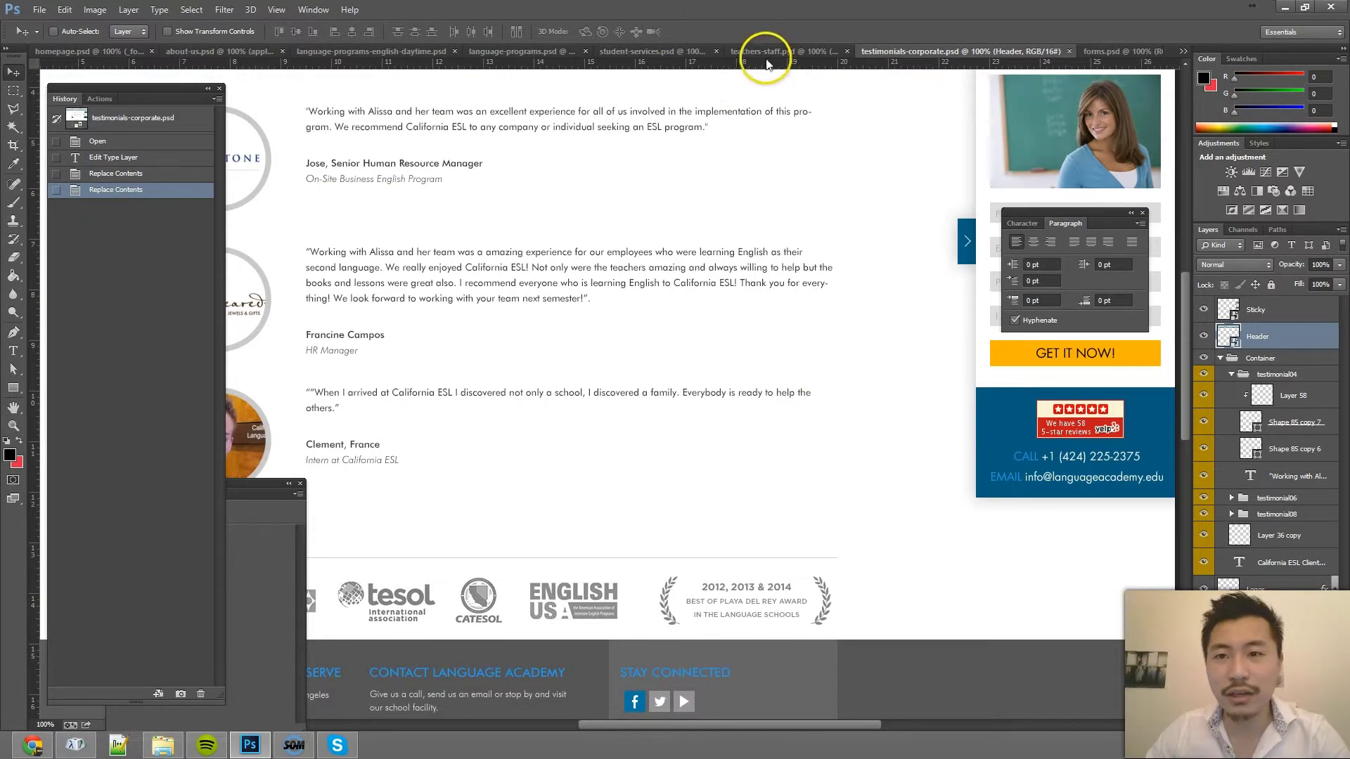
{"action": "scroll", "coordinate": [918, 401], "scroll_direction": "down", "scroll_amount": 9}
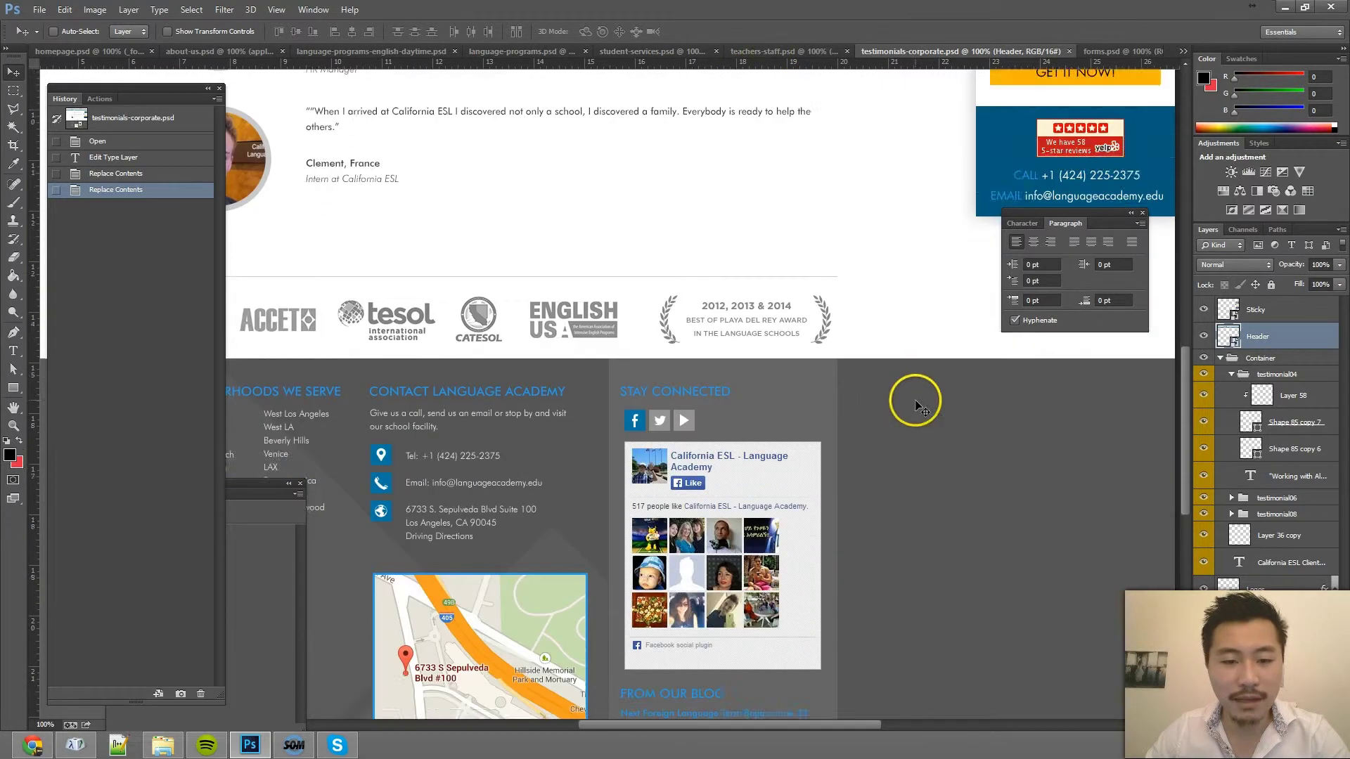
{"action": "scroll", "coordinate": [899, 395], "scroll_direction": "down", "scroll_amount": 1}
{"action": "scroll", "coordinate": [536, 563], "scroll_direction": "down", "scroll_amount": 2}
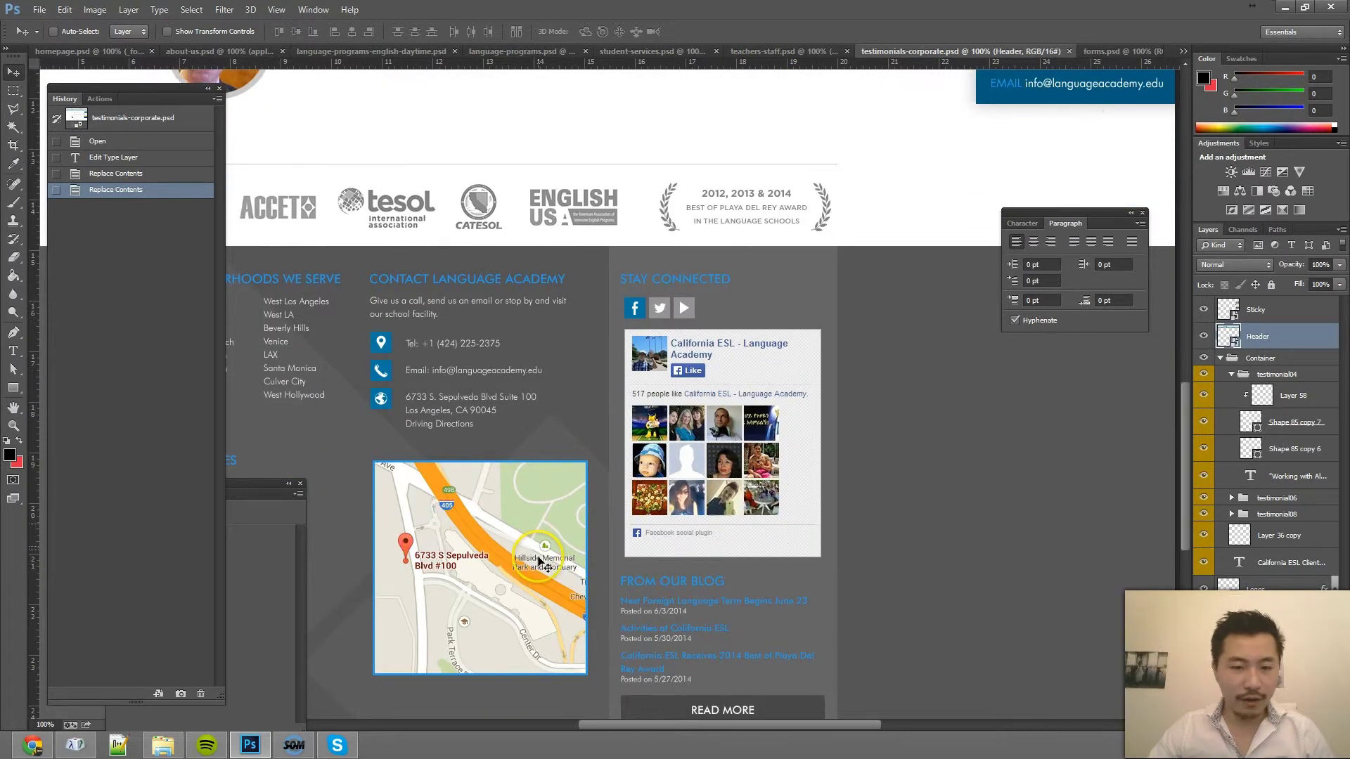
Step: Replace the Footer layer's contents with _footer.psb
{"action": "right_click", "coordinate": [1284, 640]}
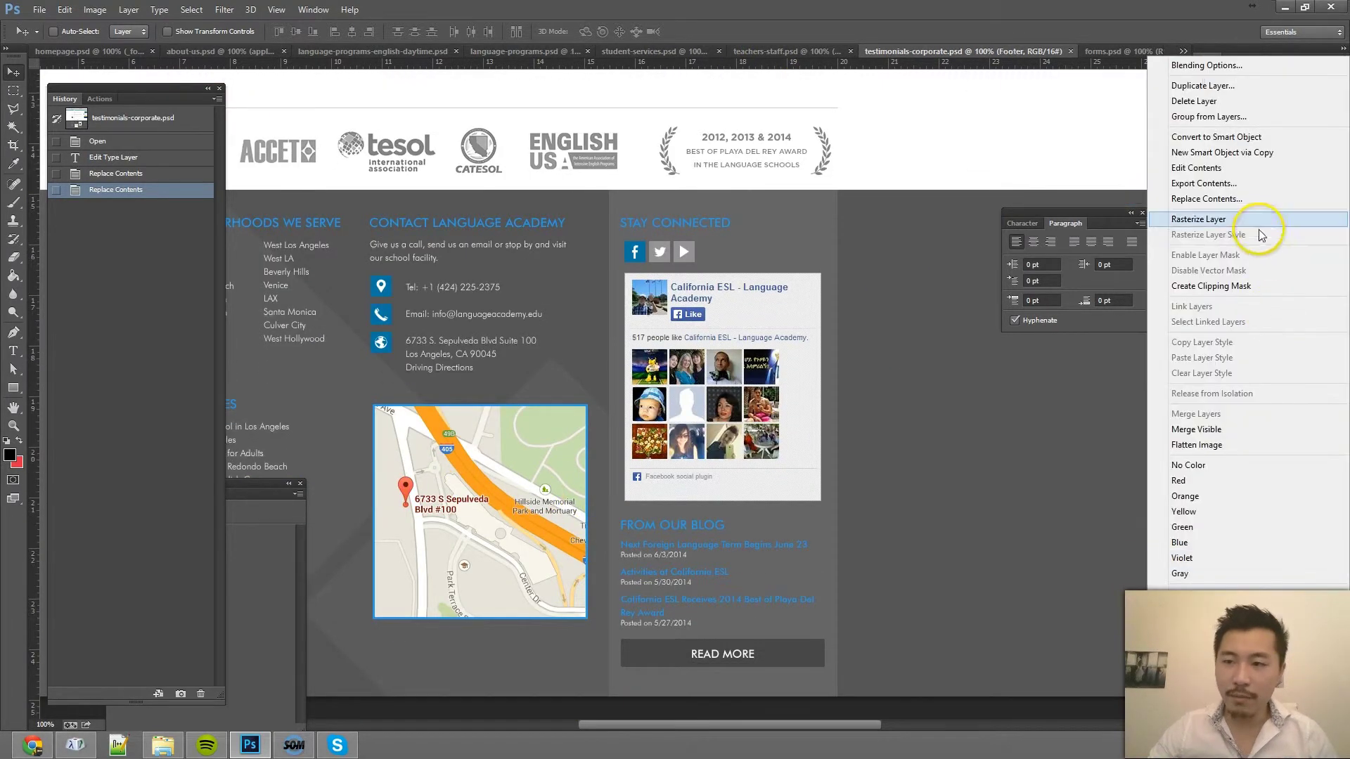
{"action": "left_click", "coordinate": [1206, 198]}
{"action": "double_click", "coordinate": [769, 256]}
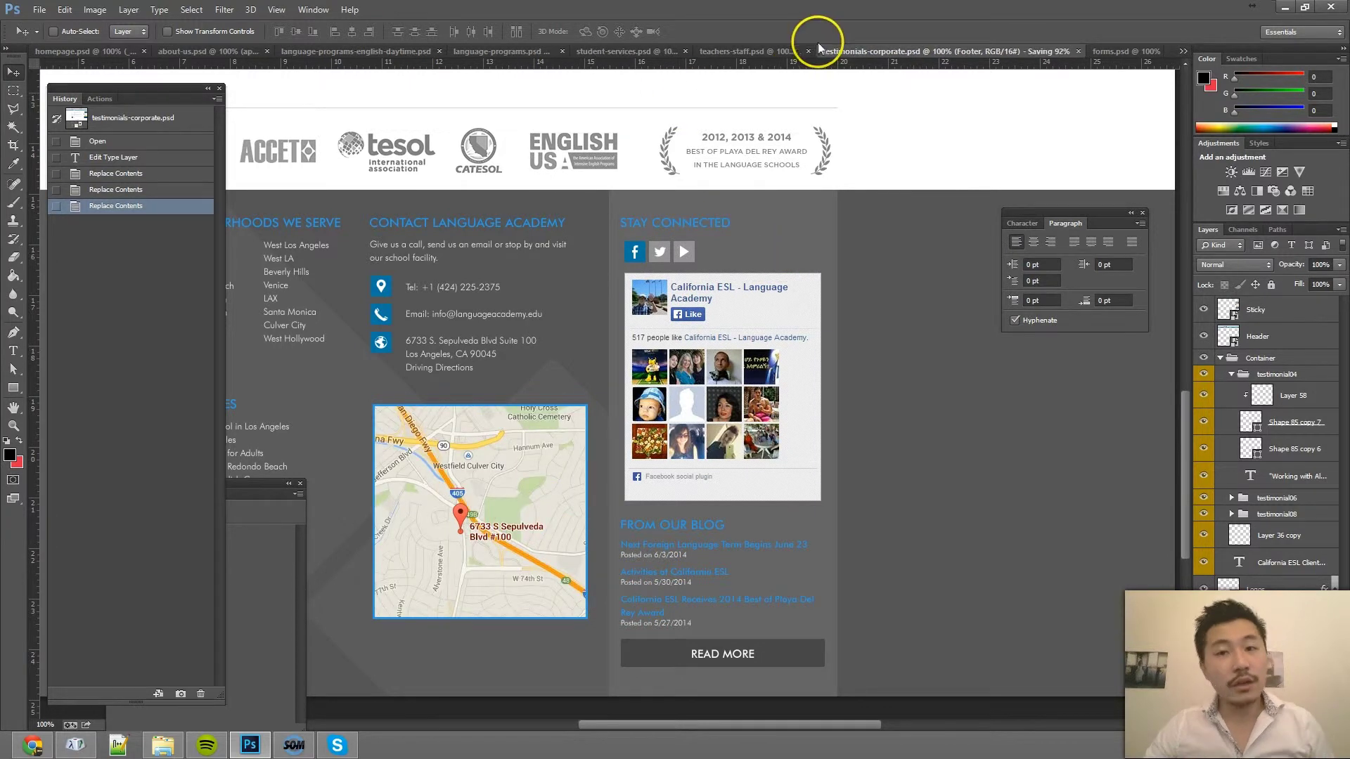
Step: Switch to teachers-staff.psd and scroll through it
{"action": "left_click", "coordinate": [782, 52]}
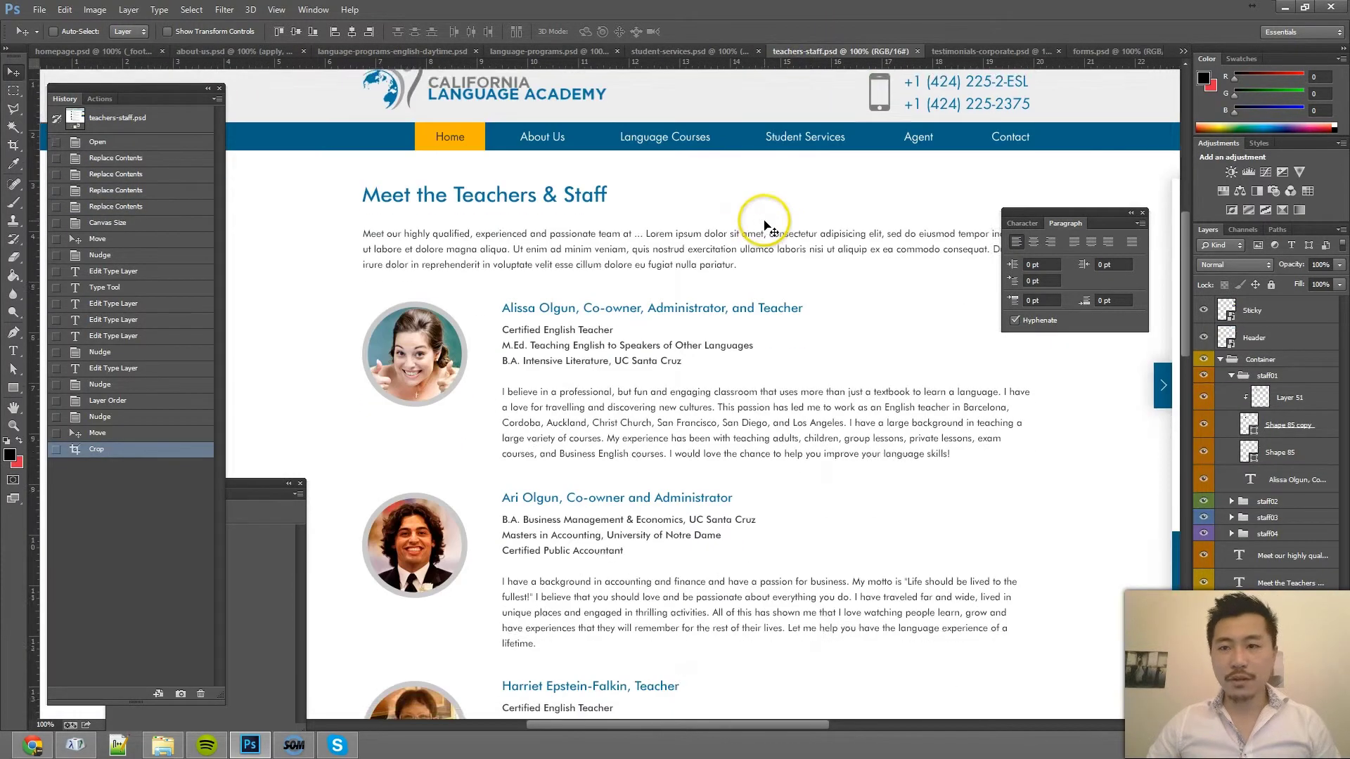
{"action": "scroll", "coordinate": [769, 219], "scroll_direction": "down", "scroll_amount": 8}
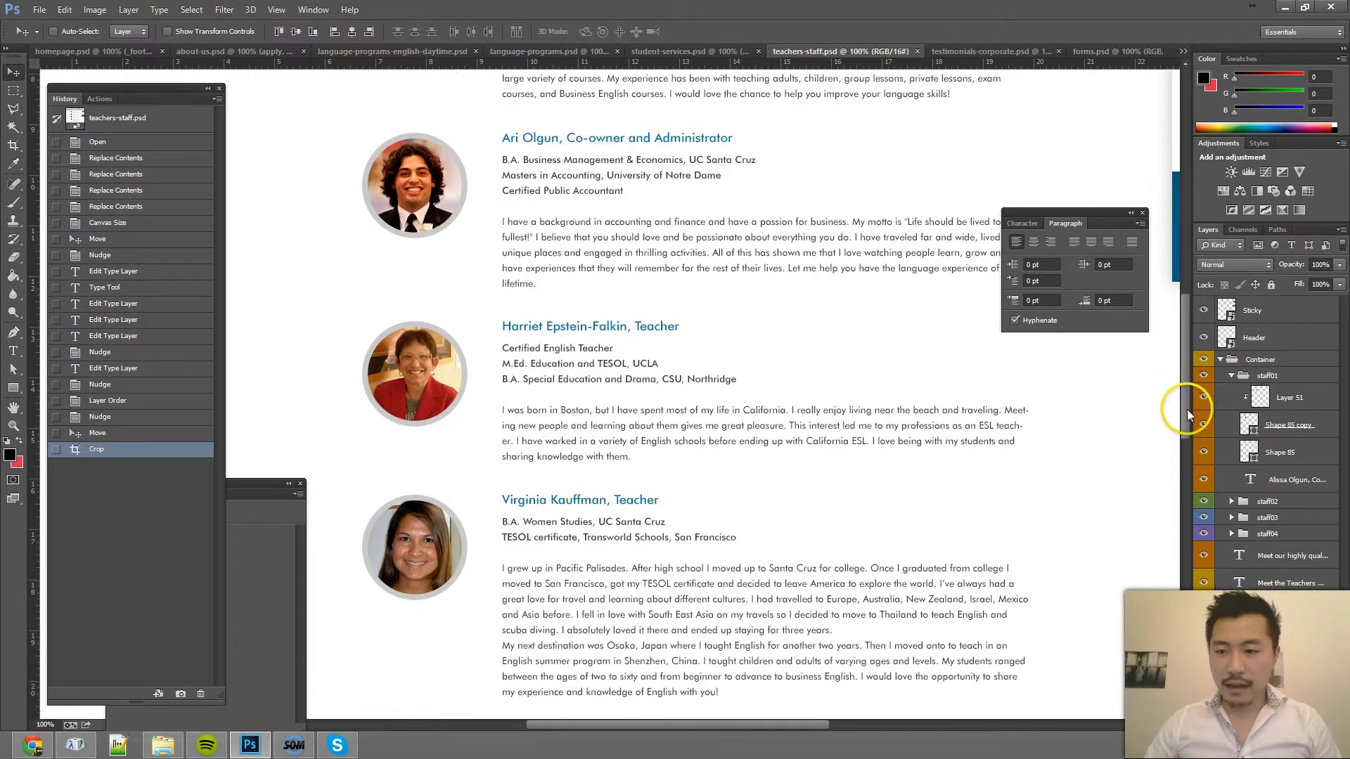
{"action": "left_click_drag", "start_coordinate": [1186, 408], "coordinate": [1175, 596]}
Step: Close every open document, saving the language programs page when prompted
{"action": "key", "text": "ctrl+w"}
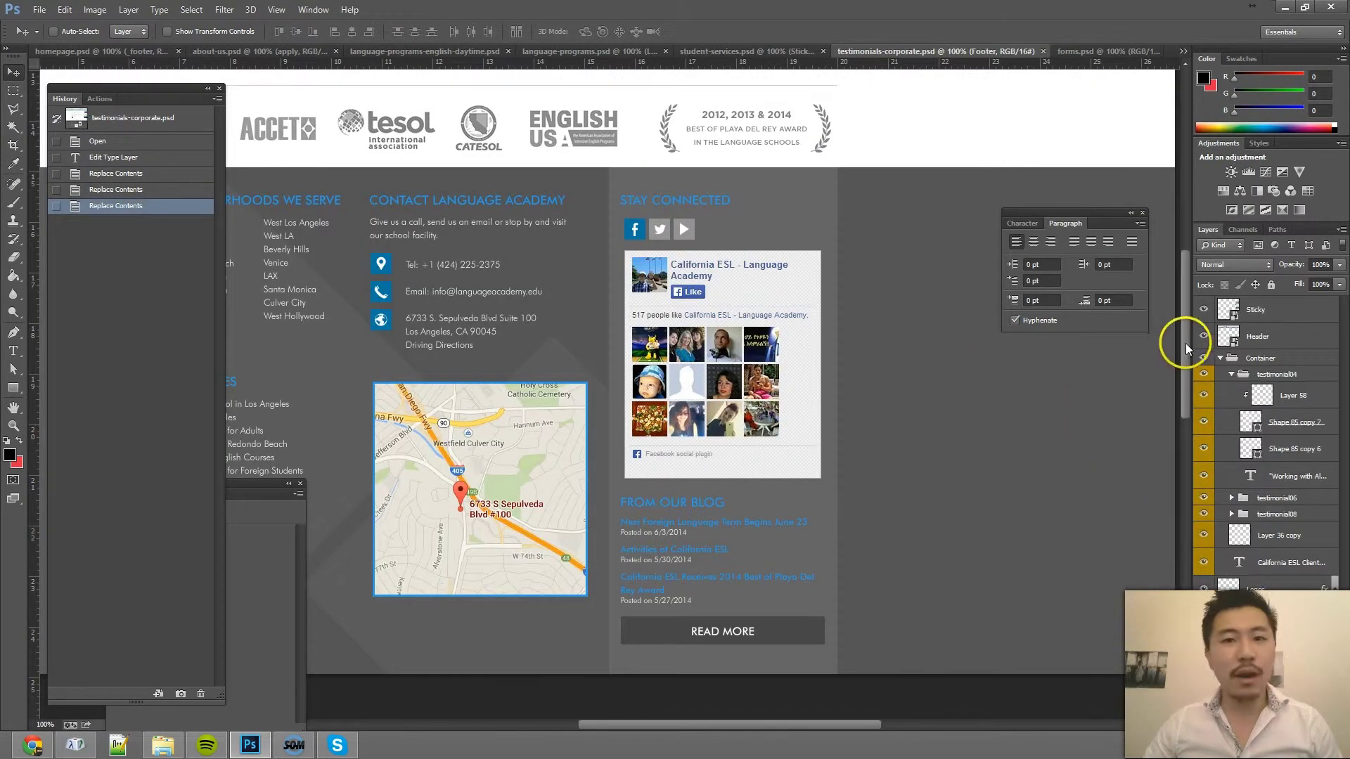
{"action": "key", "text": "ctrl+w"}
{"action": "key", "text": "ctrl+w"}
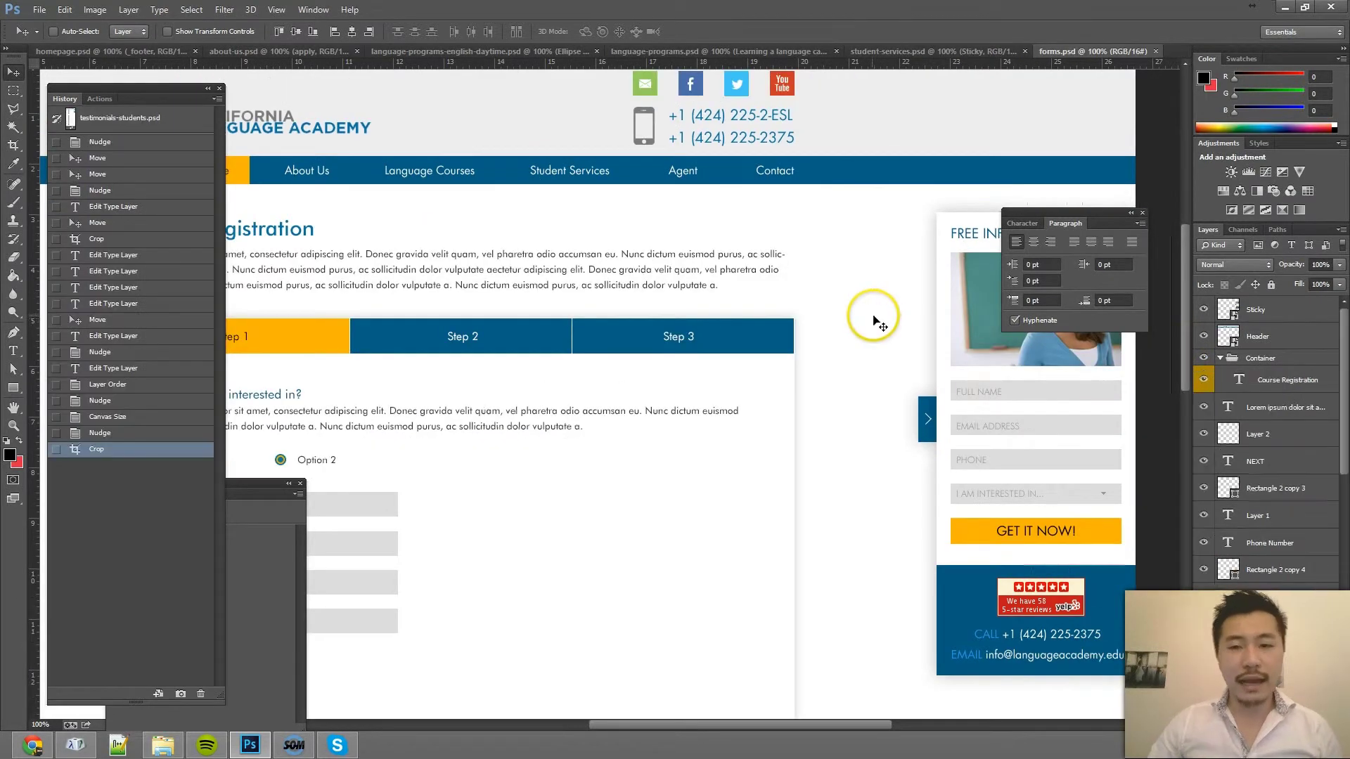
{"action": "scroll", "coordinate": [859, 605], "scroll_direction": "down", "scroll_amount": 2}
{"action": "key", "text": "ctrl+w"}
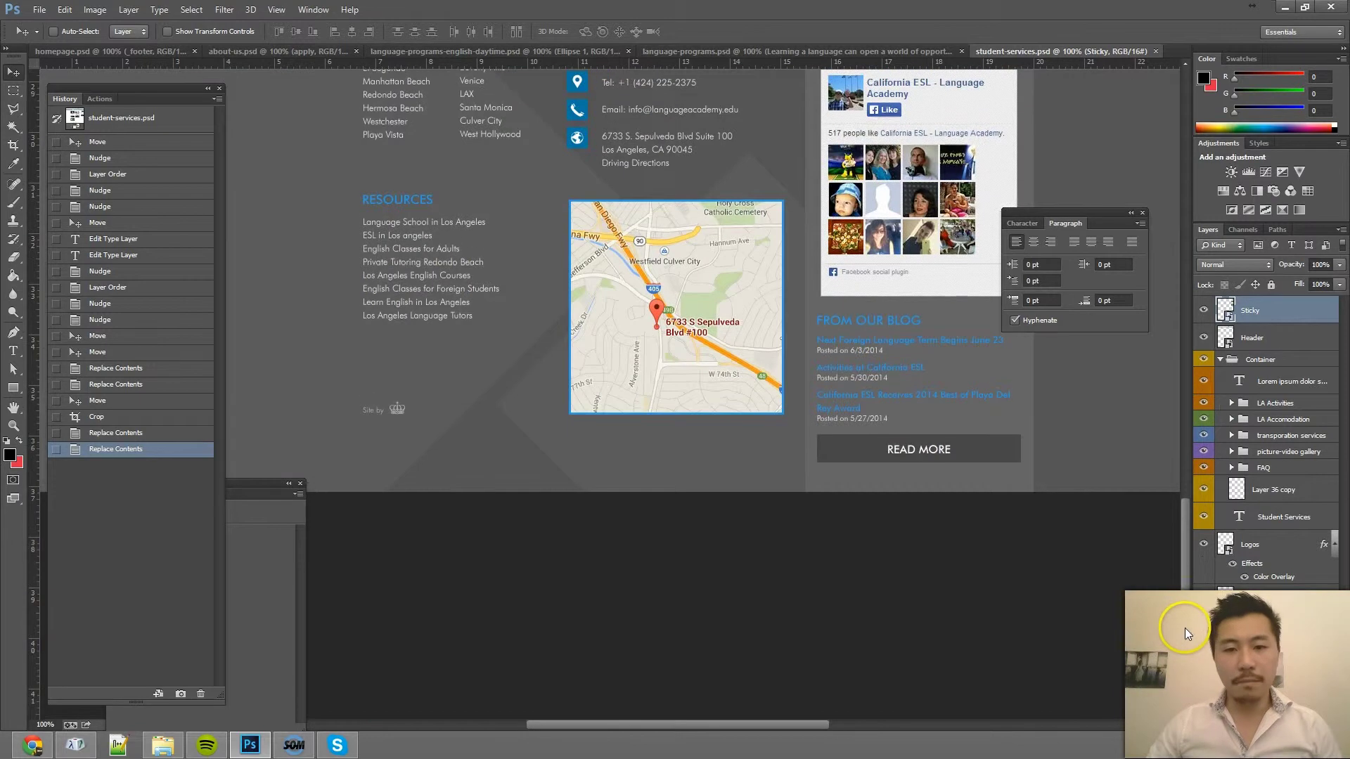
{"action": "key", "text": "ctrl+w"}
{"action": "key", "text": "ctrl+w"}
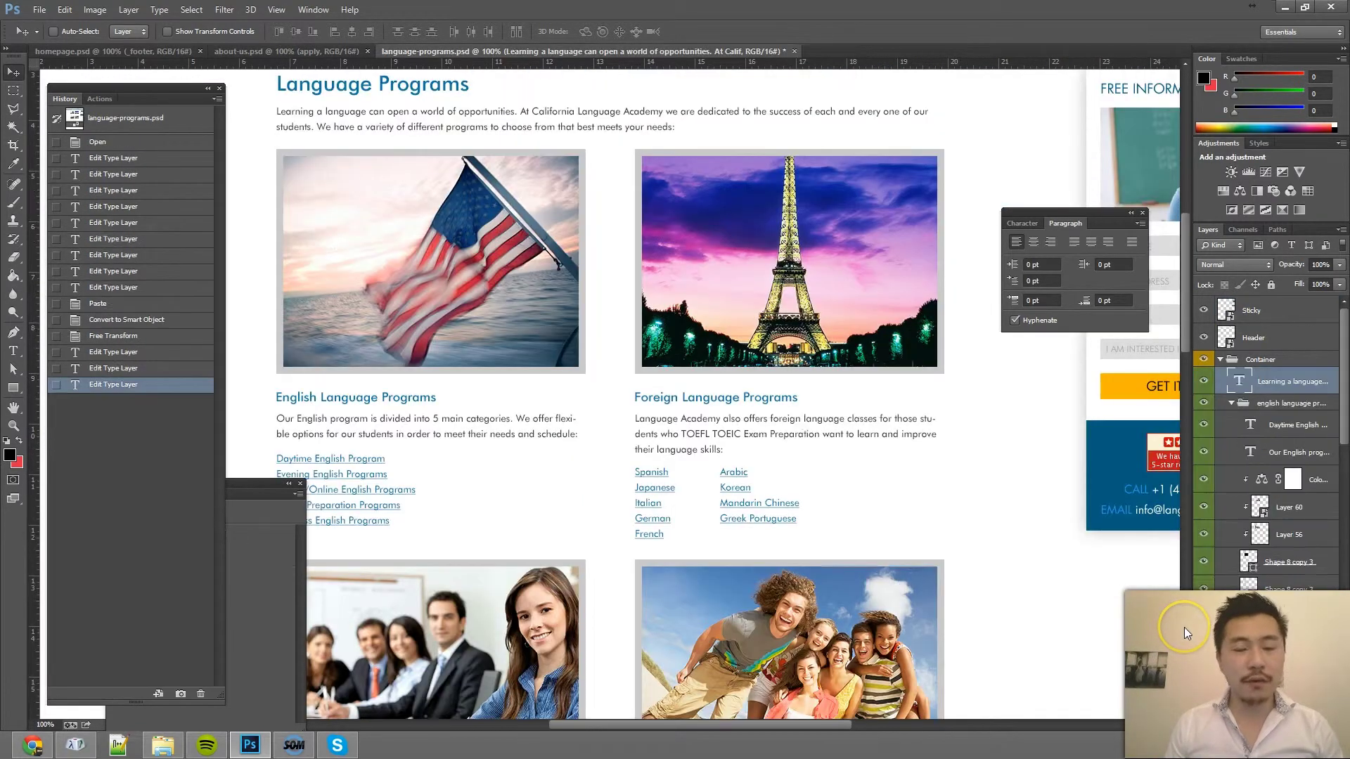
{"action": "key", "text": "ctrl+w"}
{"action": "key", "text": "Return"}
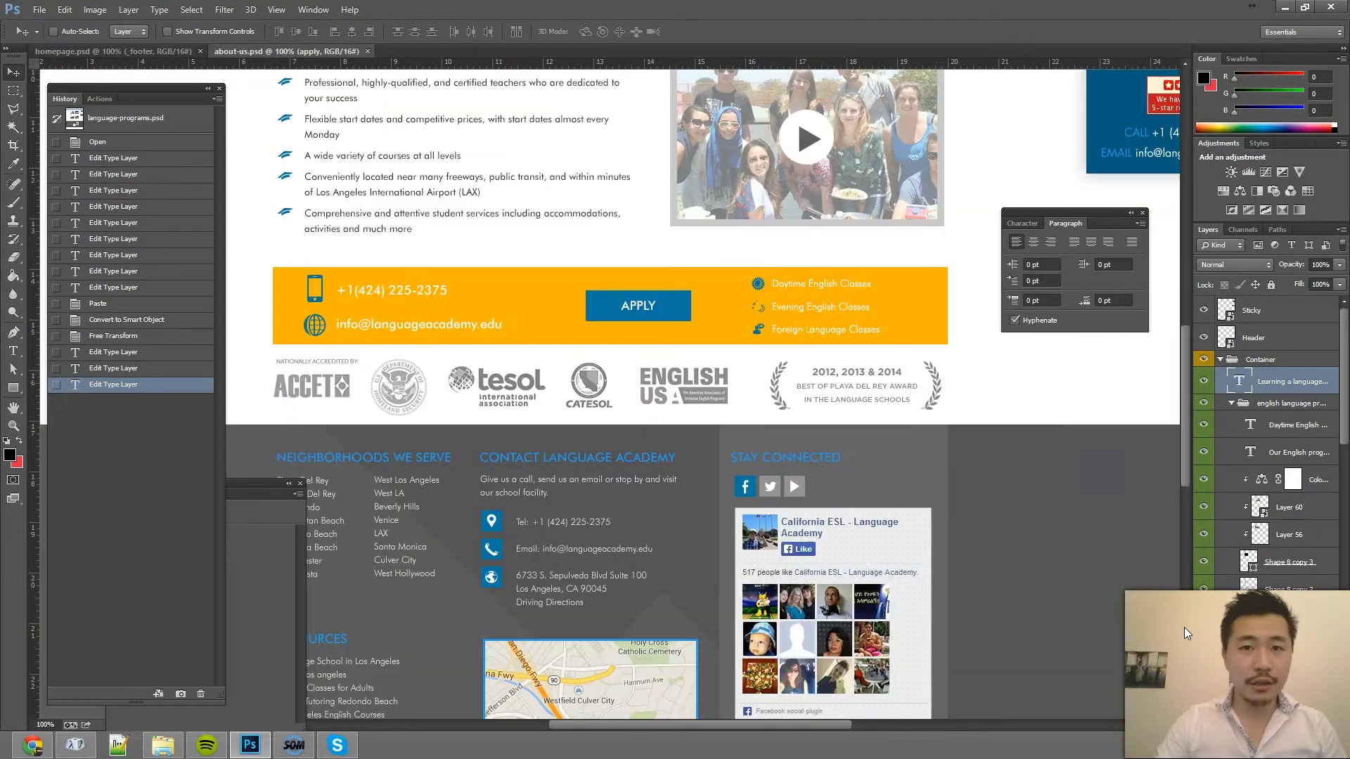
{"action": "key", "text": "ctrl+w"}
{"action": "key", "text": "ctrl+w"}
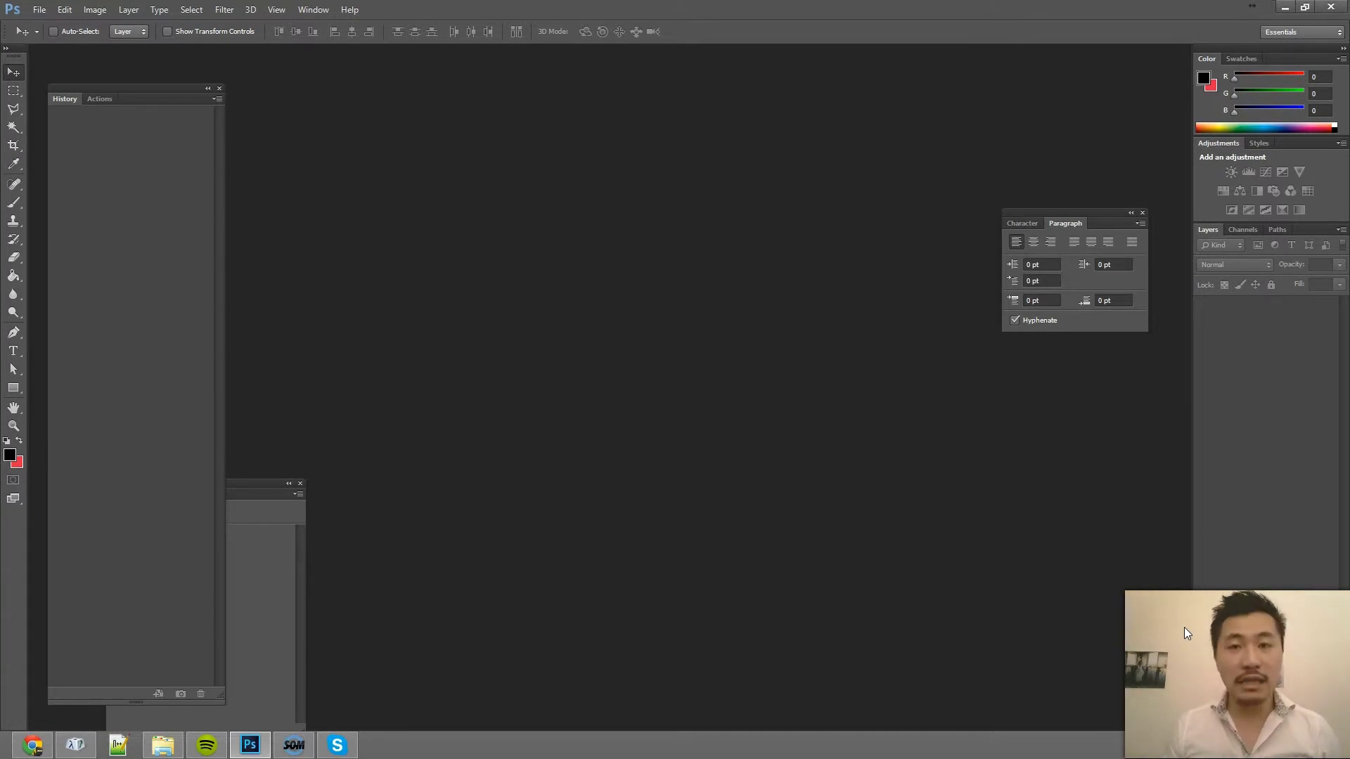
Step: Create a new 1200 × 900 px blank document
{"action": "key", "text": "ctrl+n"}
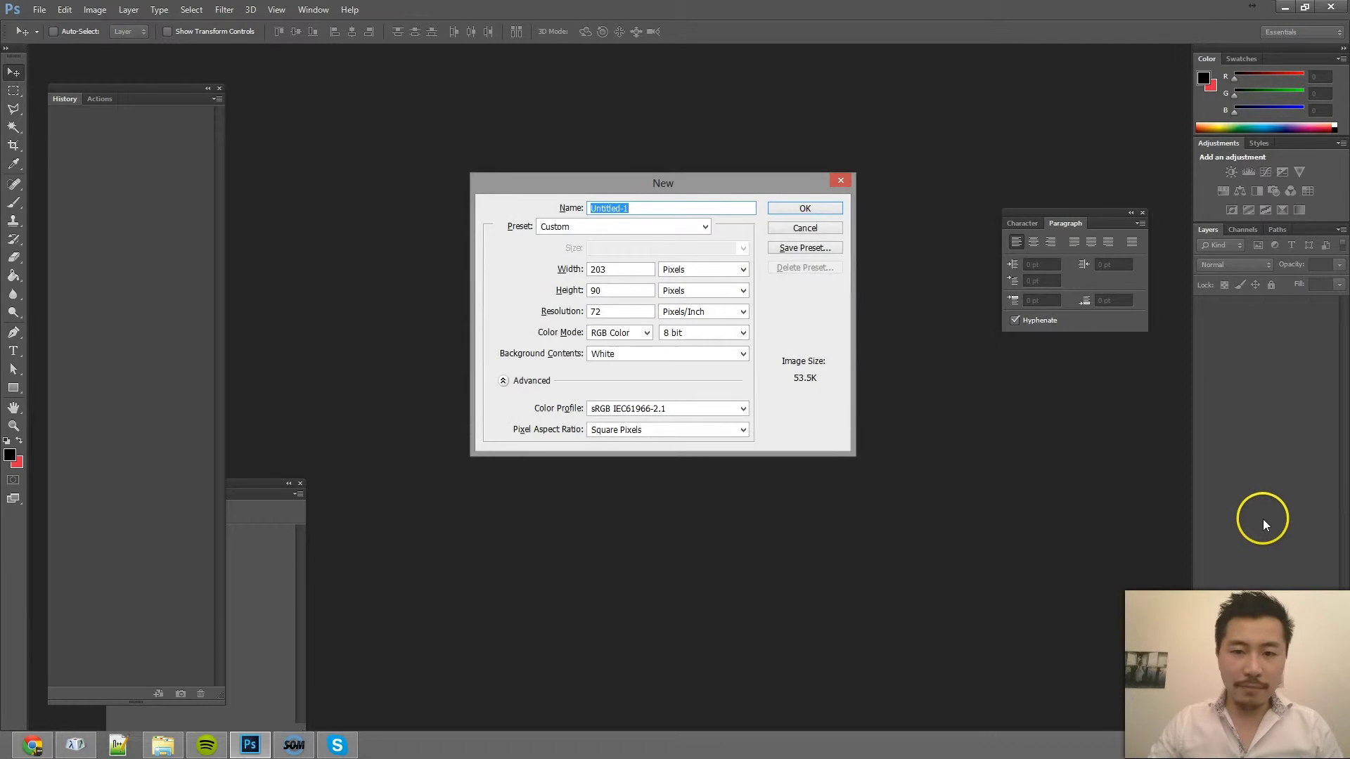
{"action": "double_click", "coordinate": [618, 271]}
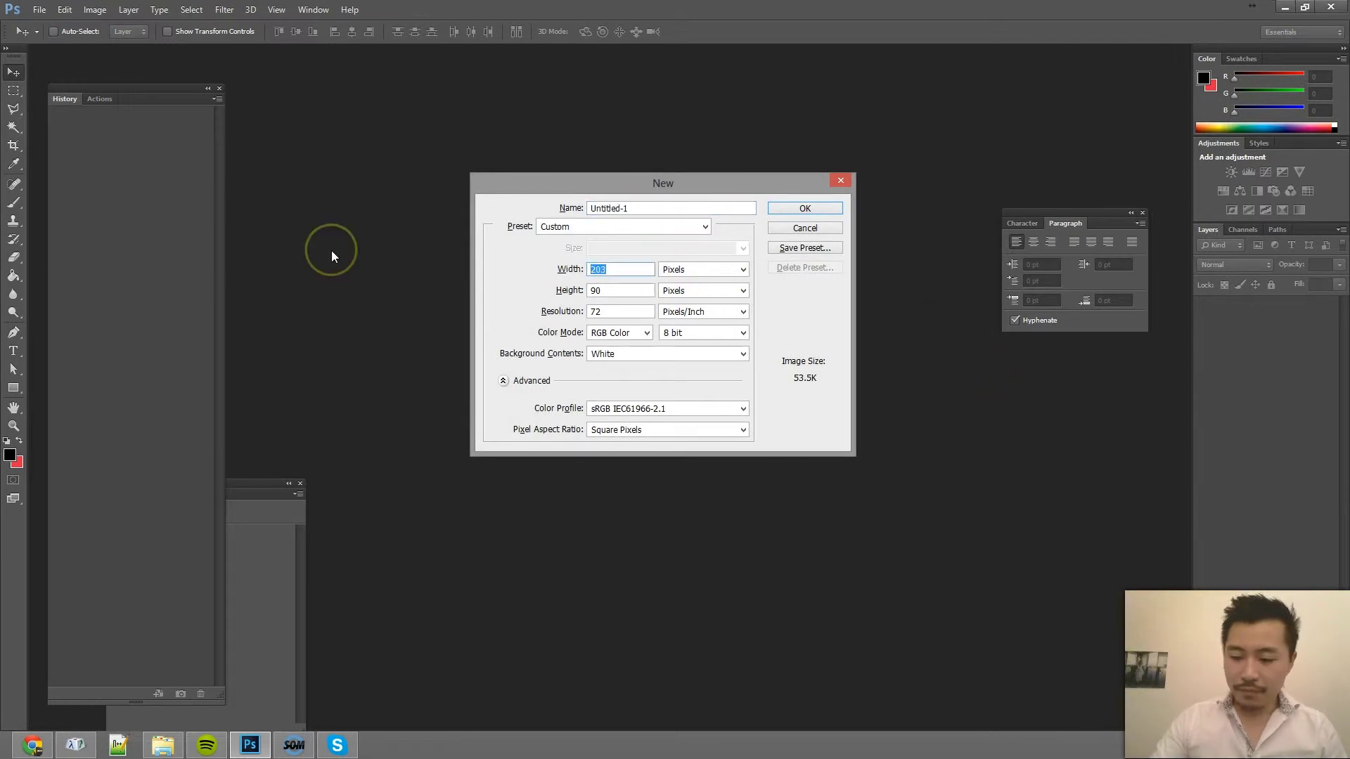
{"action": "type", "text": "1200"}
{"action": "key", "text": "Tab"}
{"action": "type", "text": "900"}
{"action": "key", "text": "Return"}
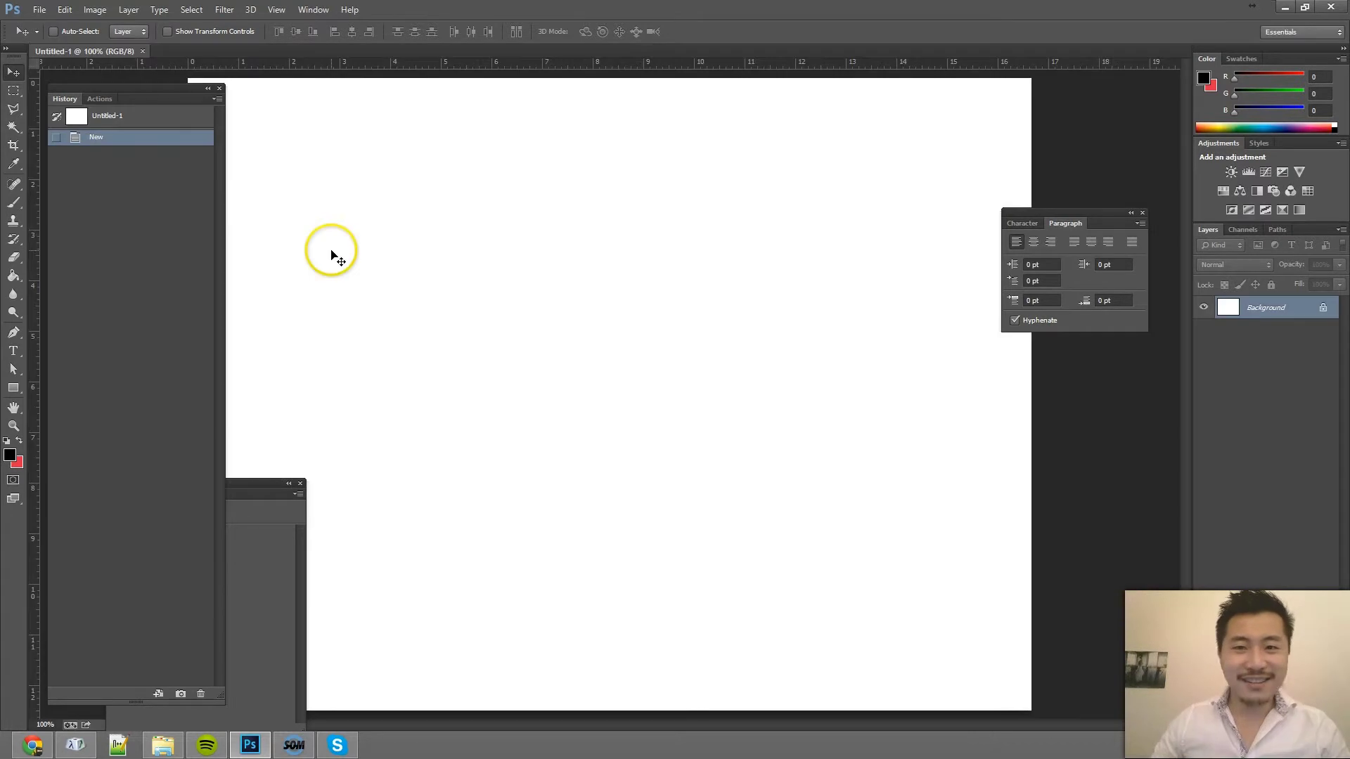
Step: Draw a black rectangle bar across the top of the canvas
{"action": "left_click", "coordinate": [14, 387]}
{"action": "key", "text": "Tab"}
{"action": "left_click_drag", "start_coordinate": [290, 86], "coordinate": [1079, 184]}
{"action": "key", "text": "Tab"}
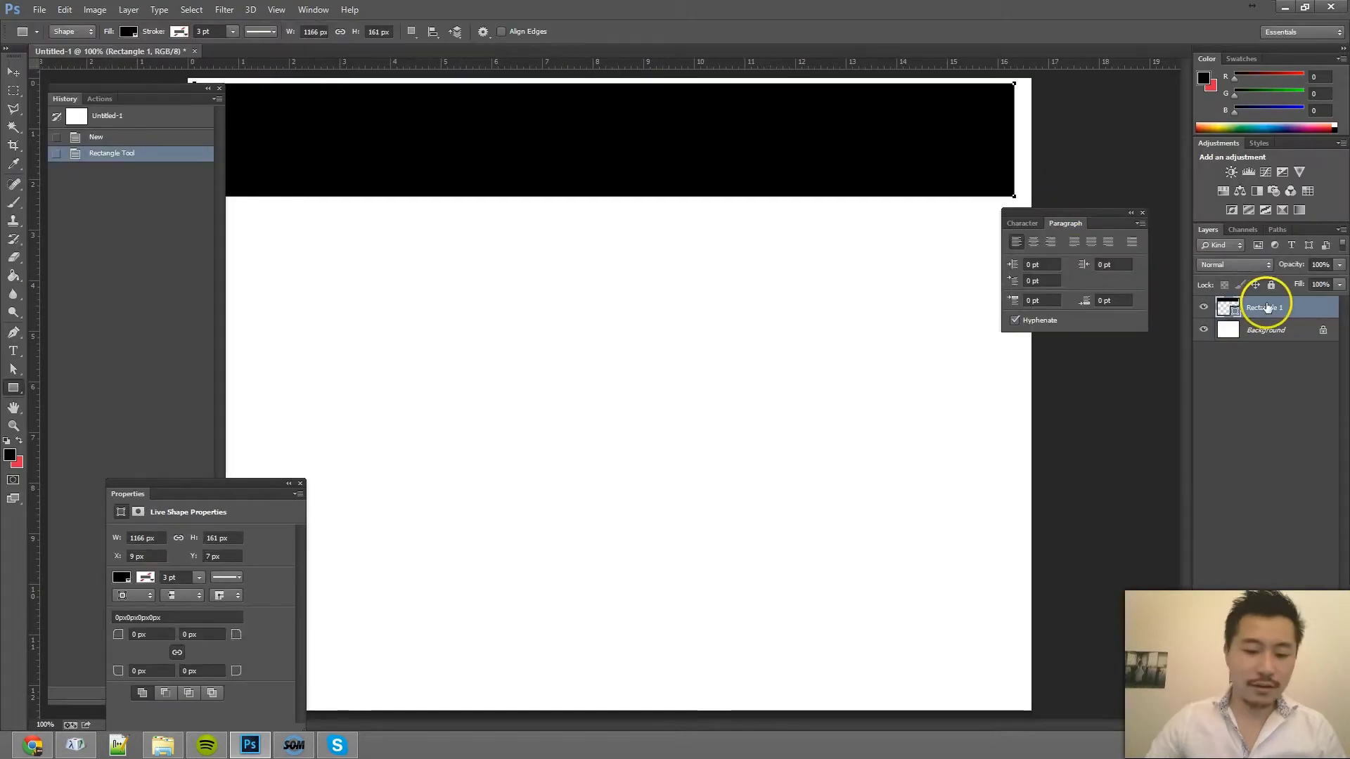
Step: Add white 48 pt 'logo' text in a box at the bar's left
{"action": "key", "text": "ctrl+shift+n"}
{"action": "key", "text": "Return"}
{"action": "key", "text": "t"}
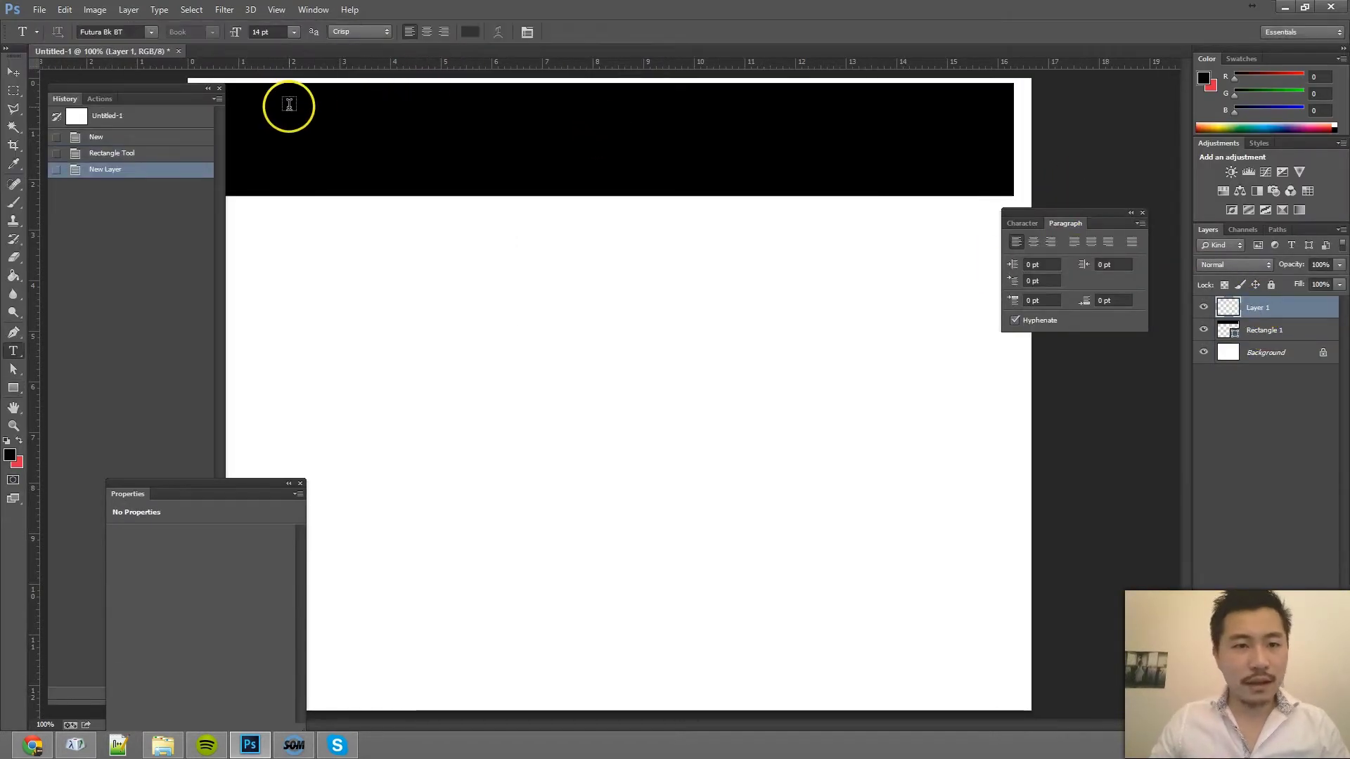
{"action": "left_click_drag", "start_coordinate": [289, 107], "coordinate": [732, 216]}
{"action": "key", "text": "ctrl+a"}
{"action": "left_click", "coordinate": [470, 32]}
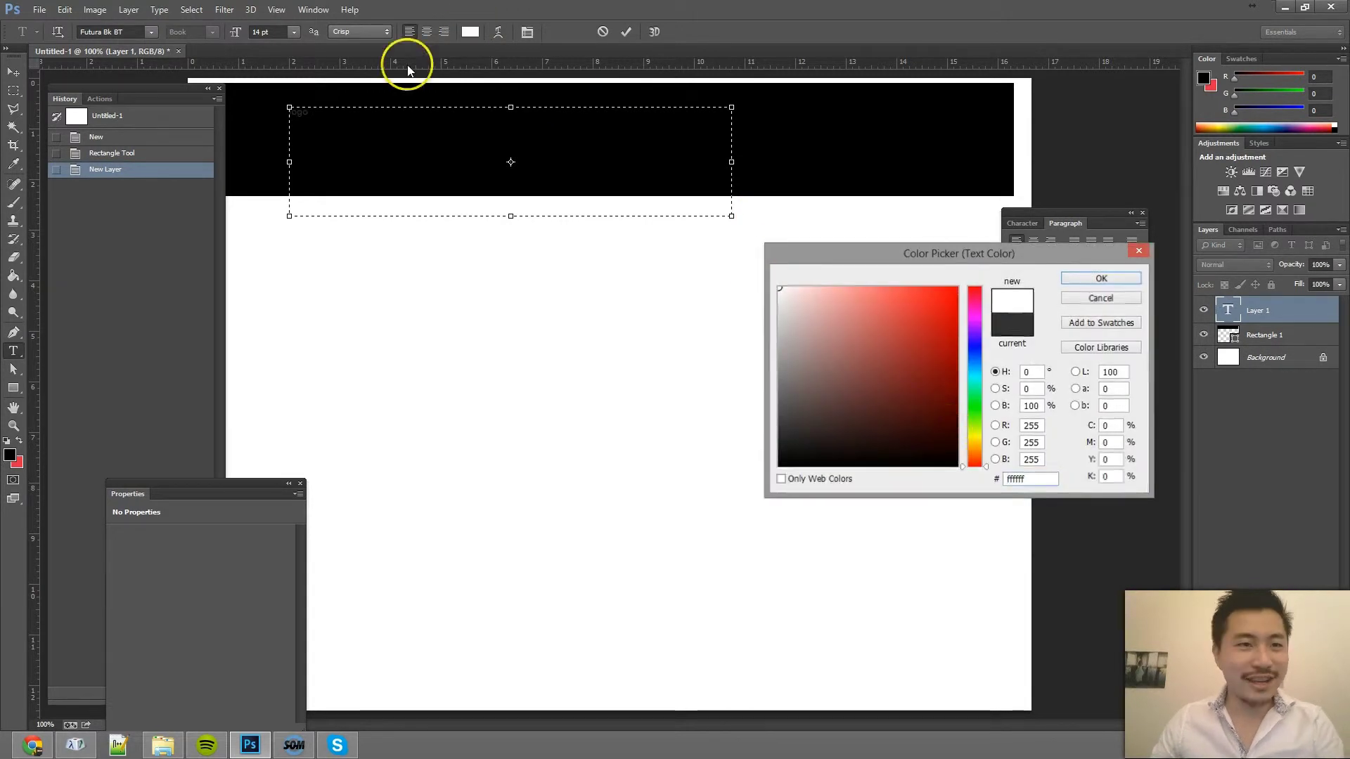
{"action": "key", "text": "Return"}
{"action": "left_click", "coordinate": [294, 32]}
{"action": "left_click", "coordinate": [304, 241]}
{"action": "key", "text": "ctrl+Return"}
Step: Move the logo toward the left edge of the bar
{"action": "key", "text": "v"}
{"action": "key", "text": "Tab"}
{"action": "left_click_drag", "start_coordinate": [453, 184], "coordinate": [995, 224]}
{"action": "key", "text": "Tab"}
Step: Add 14 pt 'MENU 1 MENU 2' text and repeat the items along the line
{"action": "key", "text": "t"}
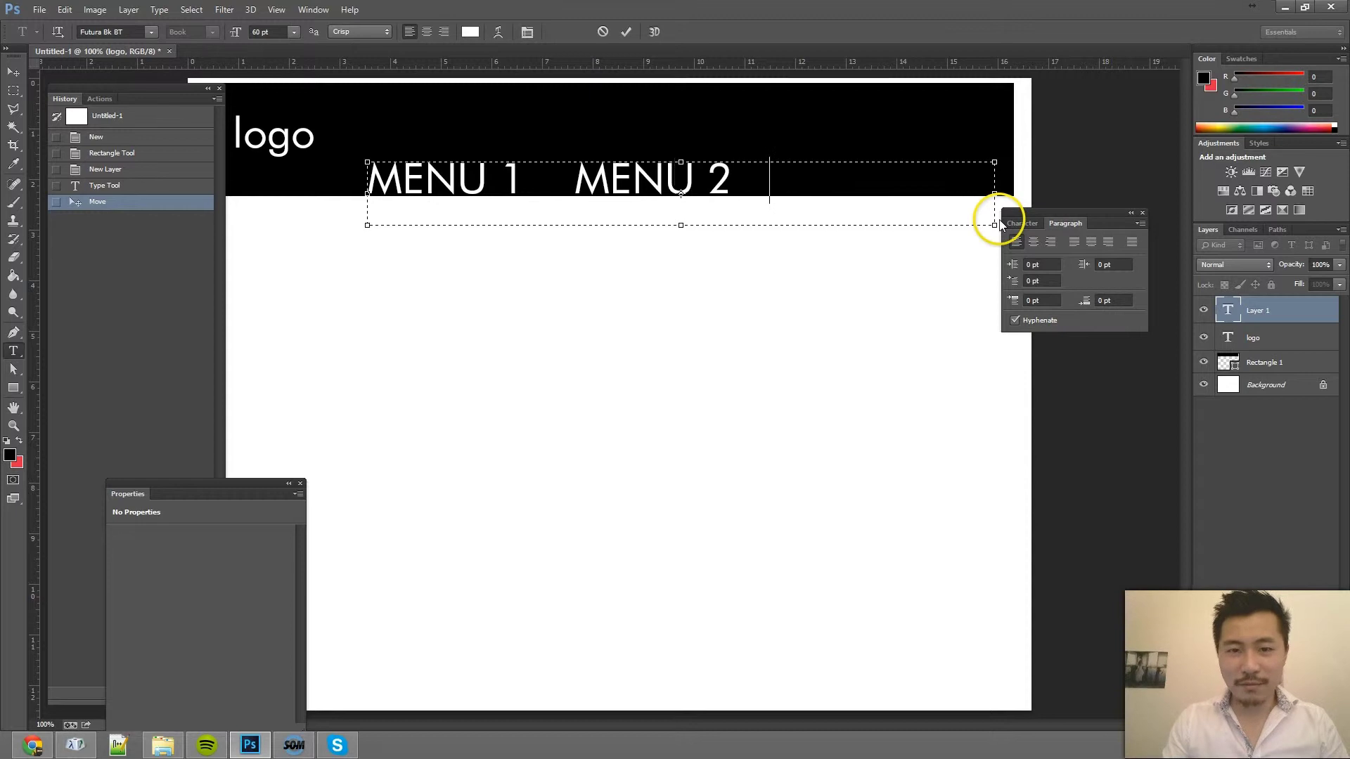
{"action": "key", "text": "ctrl+a"}
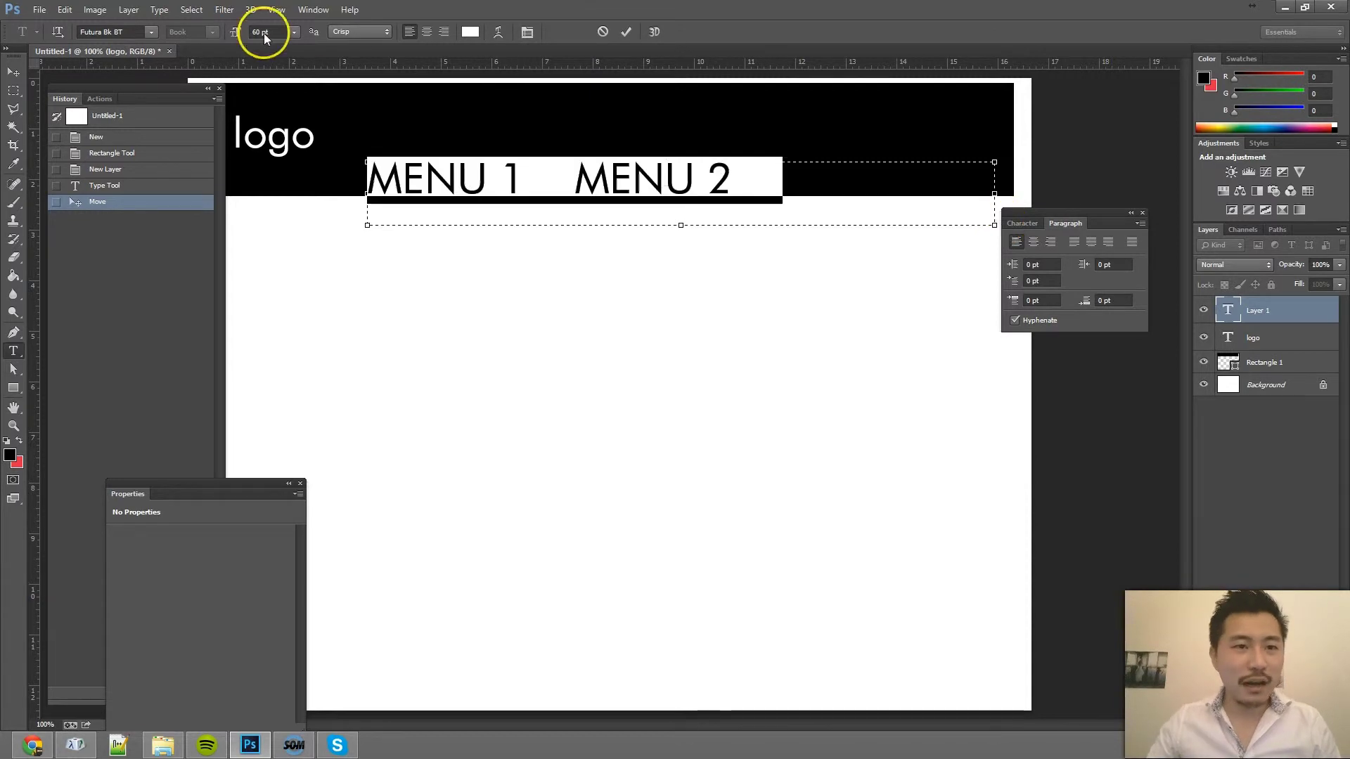
{"action": "left_click", "coordinate": [295, 32]}
{"action": "left_click", "coordinate": [285, 161]}
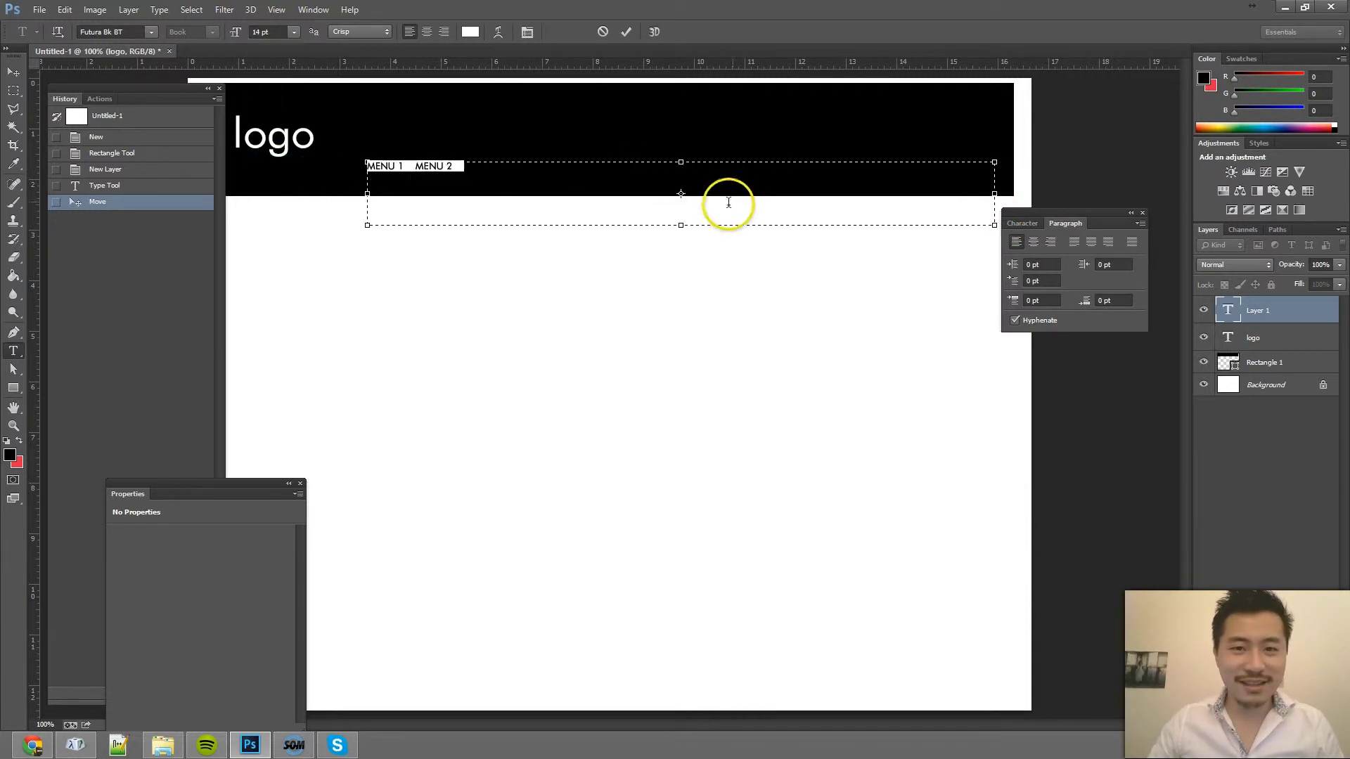
{"action": "left_click", "coordinate": [574, 172]}
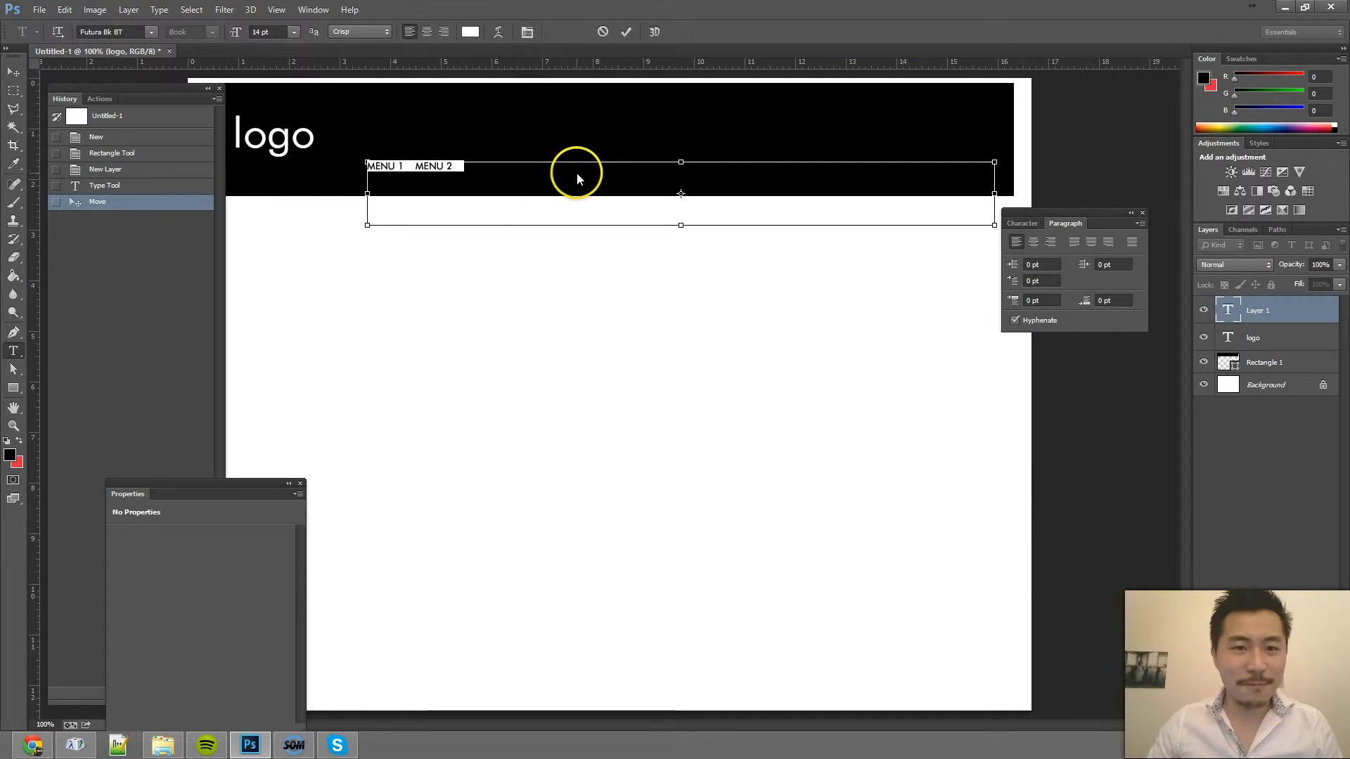
{"action": "key", "text": "ctrl+c"}
{"action": "key", "text": "Right"}
{"action": "key", "text": "ctrl+v"}
{"action": "key", "text": "ctrl+v"}
{"action": "key", "text": "ctrl+v"}
{"action": "key", "text": "ctrl+v"}
{"action": "key", "text": "ctrl+Return"}
Step: Trim the menu to six items and move the row to the bar's right end
{"action": "key", "text": "v"}
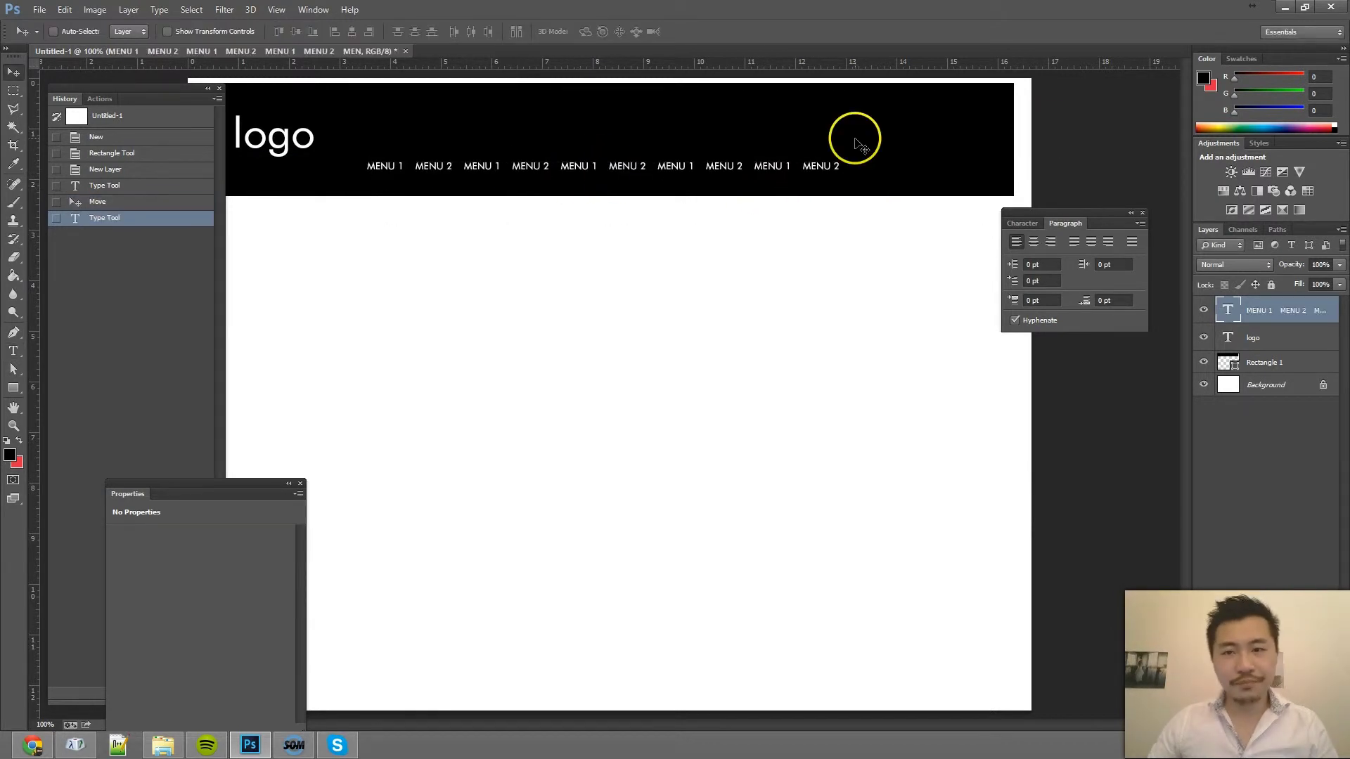
{"action": "double_click", "coordinate": [705, 167]}
{"action": "left_click_drag", "start_coordinate": [657, 166], "coordinate": [1121, 211]}
{"action": "key", "text": "BackSpace"}
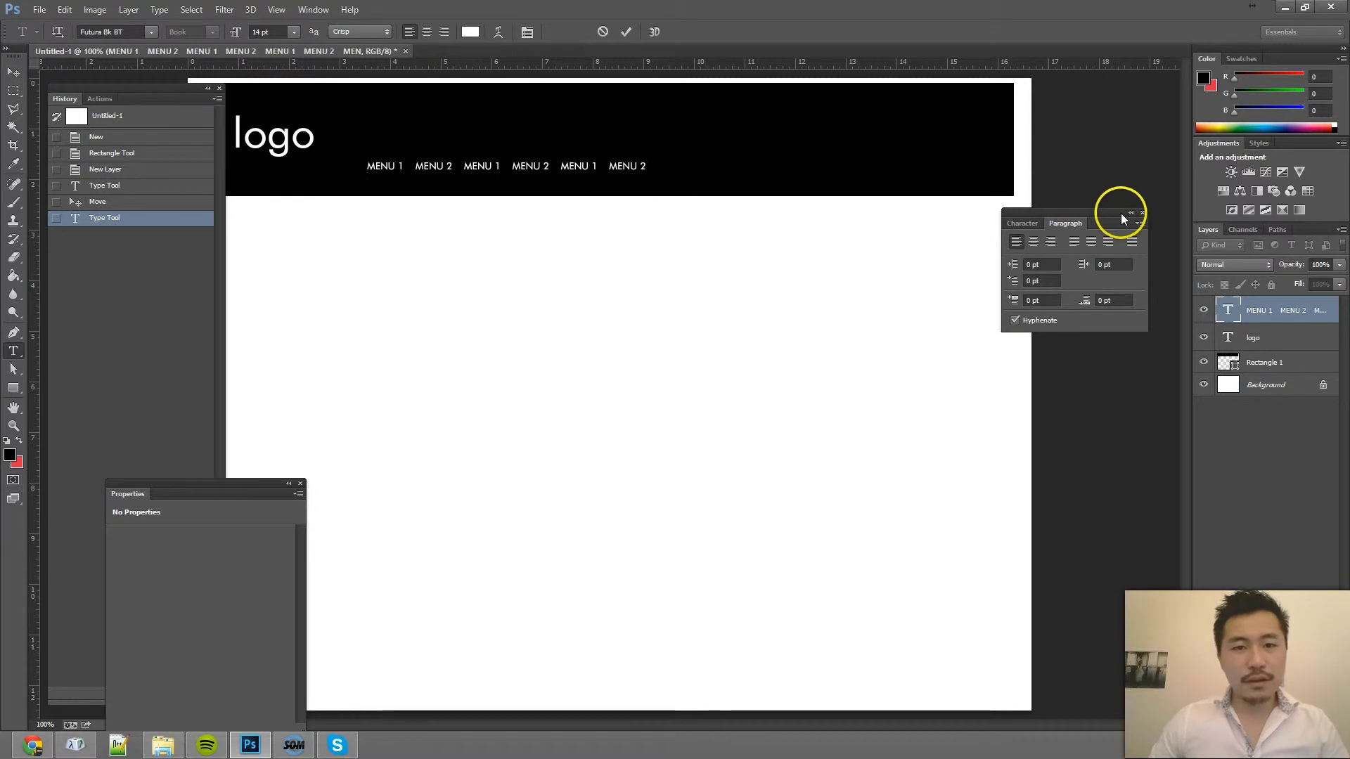
{"action": "key", "text": "ctrl+Return"}
{"action": "key", "text": "v"}
{"action": "key", "text": "Tab"}
{"action": "left_click_drag", "start_coordinate": [595, 147], "coordinate": [946, 156]}
{"action": "key", "text": "Tab"}
Step: Nudge the bar, logo and menu layers right and down together
{"action": "left_click", "coordinate": [1279, 362], "text": "shift"}
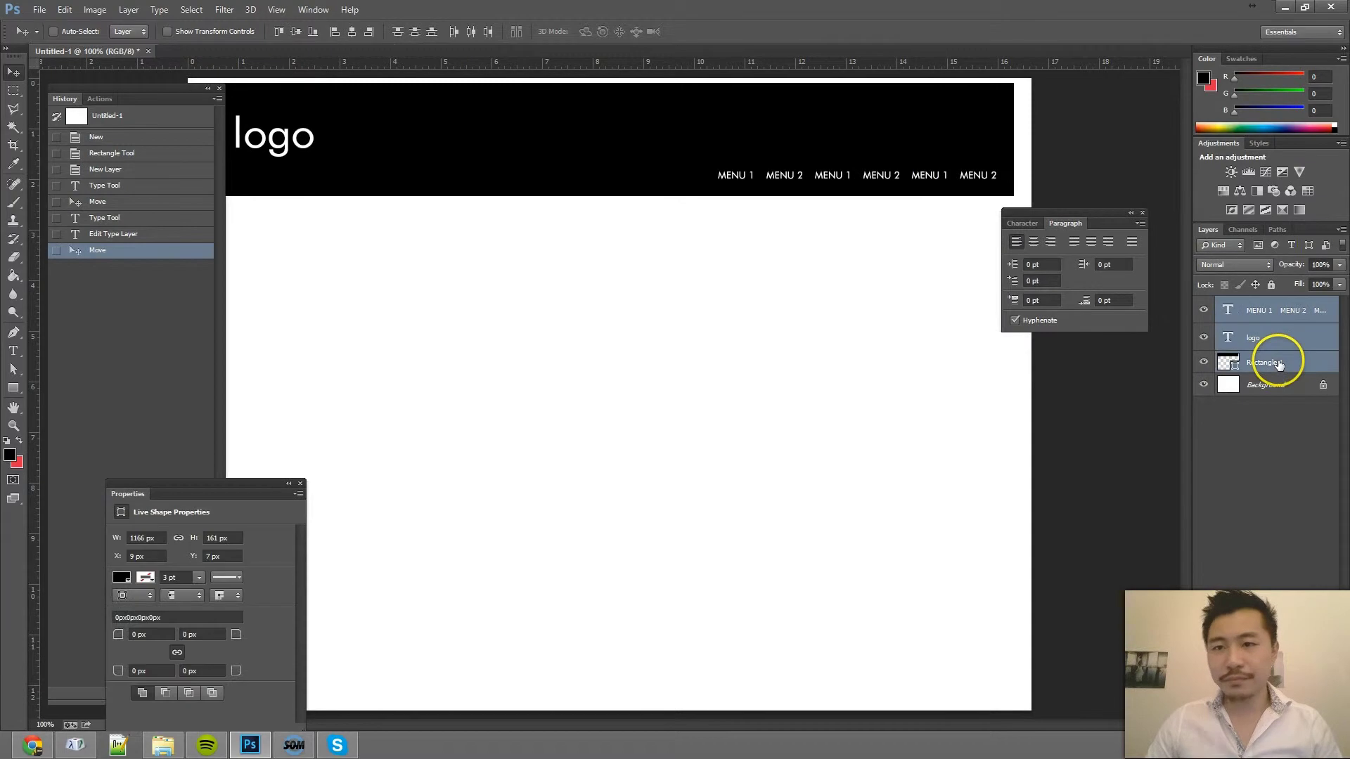
{"action": "key", "text": "Down"}
{"action": "key", "text": "Right"}
{"action": "key", "text": "Right"}
{"action": "key", "text": "Right"}
{"action": "key", "text": "Right"}
{"action": "key", "text": "Right"}
{"action": "key", "text": "Right"}
{"action": "key", "text": "Right"}
{"action": "key", "text": "Right"}
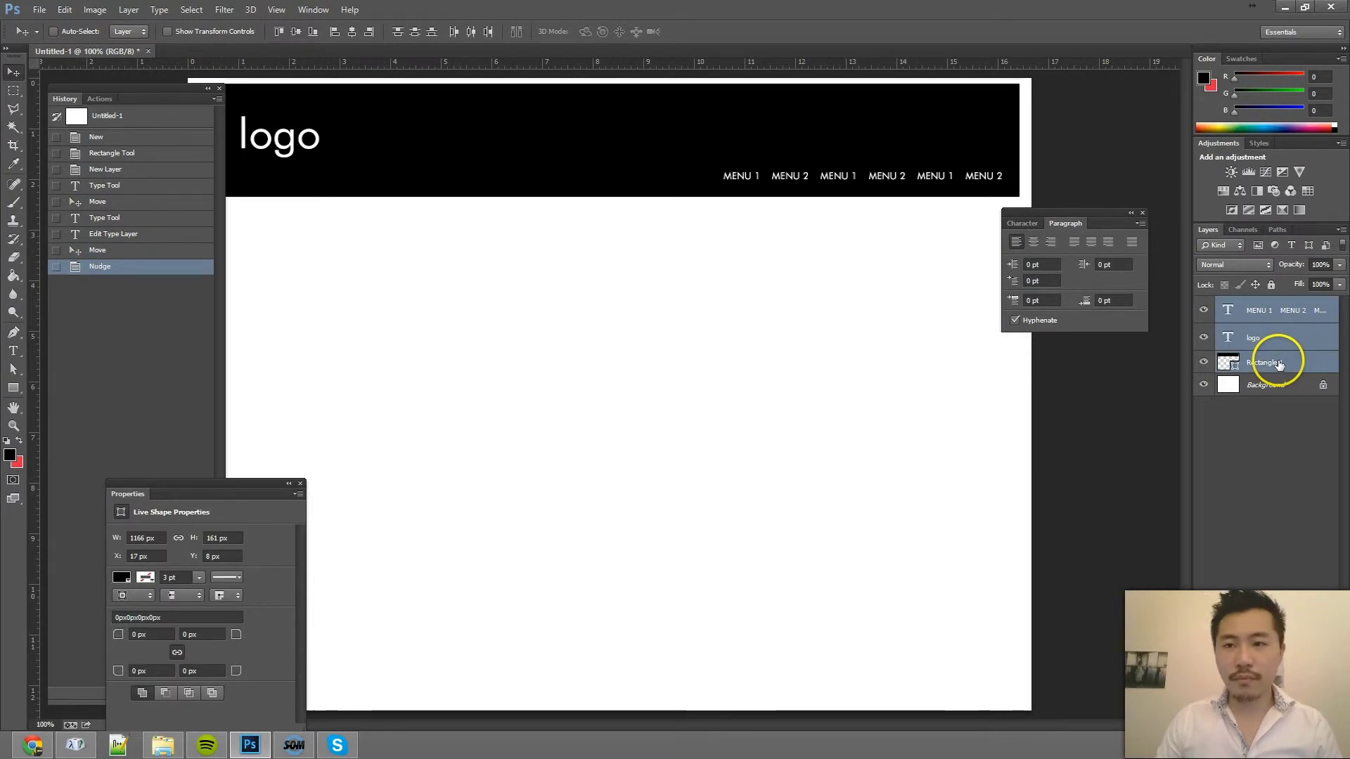
{"action": "key", "text": "Down"}
{"action": "key", "text": "Down"}
{"action": "key", "text": "Down"}
{"action": "key", "text": "Down"}
{"action": "key", "text": "Down"}
{"action": "key", "text": "Down"}
{"action": "key", "text": "Down"}
{"action": "key", "text": "Down"}
{"action": "key", "text": "Down"}
{"action": "key", "text": "Down"}
{"action": "key", "text": "Tab"}
{"action": "key", "text": "Tab"}
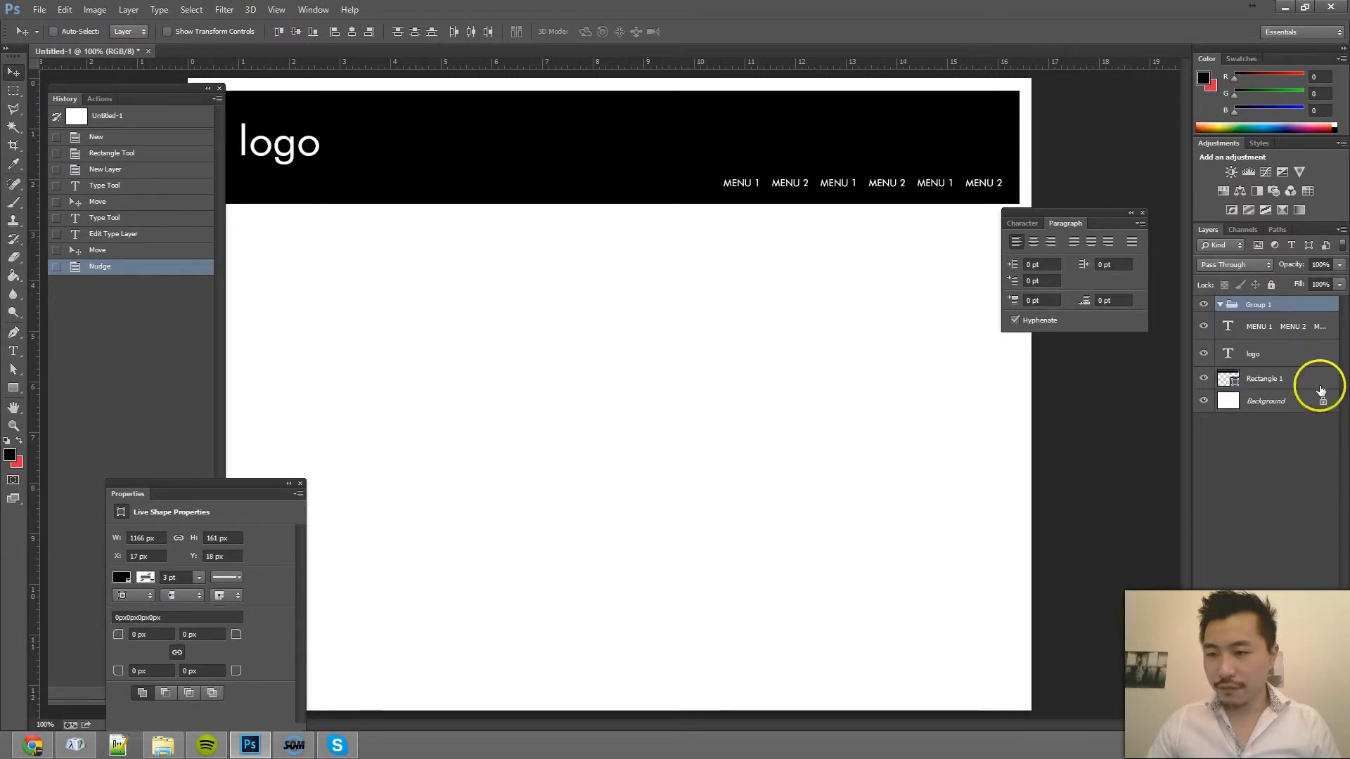
Step: Group the three header layers and name the group 'Header'
{"action": "key", "text": "ctrl+g"}
{"action": "double_click", "coordinate": [1266, 304]}
{"action": "type", "text": "HEADER"}
{"action": "key", "text": "BackSpace"}
{"action": "key", "text": "BackSpace"}
{"action": "key", "text": "BackSpace"}
{"action": "key", "text": "BackSpace"}
{"action": "key", "text": "BackSpace"}
{"action": "key", "text": "BackSpace"}
{"action": "type", "text": "Header"}
{"action": "key", "text": "Return"}
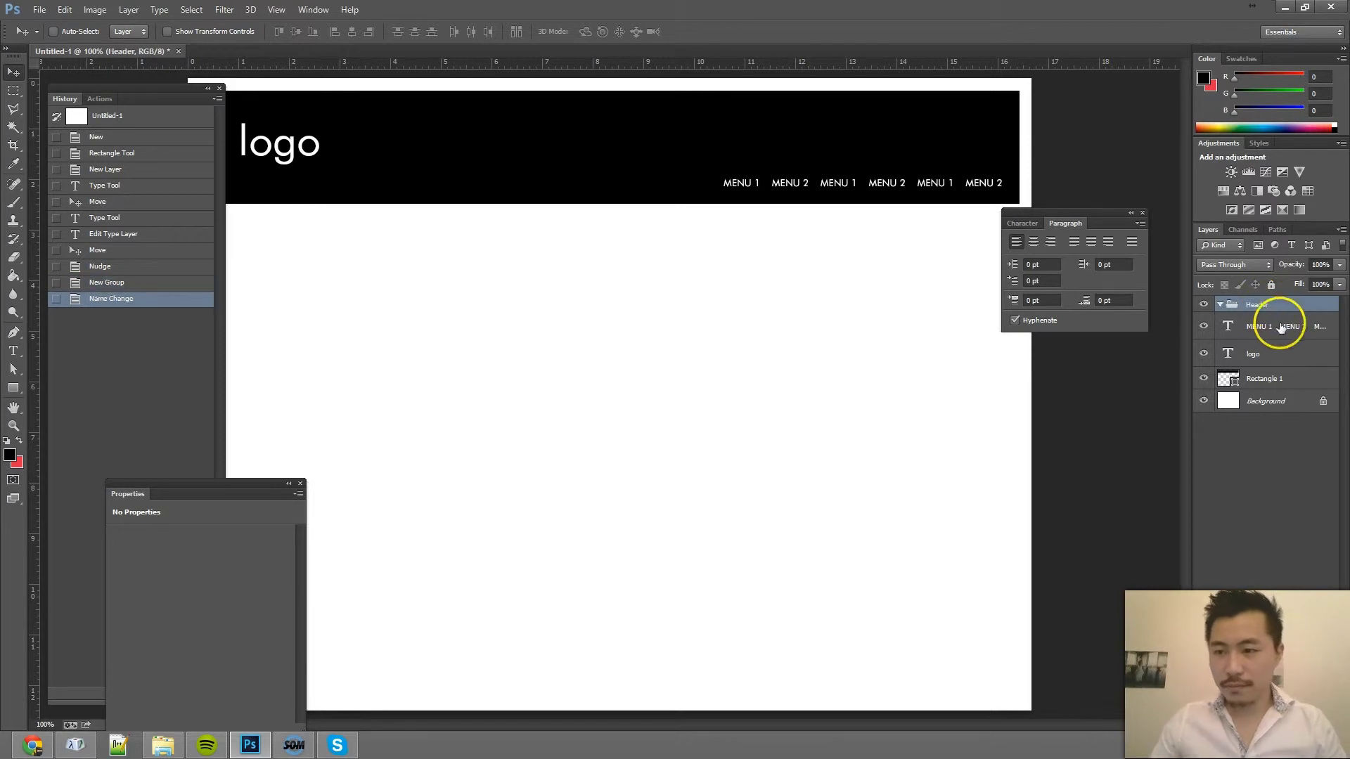
Step: Move the header layers inside the Header group
{"action": "left_click", "coordinate": [1275, 328]}
{"action": "left_click", "coordinate": [1261, 384], "text": "shift"}
{"action": "left_click_drag", "start_coordinate": [1261, 384], "coordinate": [1222, 305]}
Step: Collapse the Header group and draw a large paragraph text box below the header
{"action": "left_click", "coordinate": [1222, 305]}
{"action": "left_click", "coordinate": [1290, 324]}
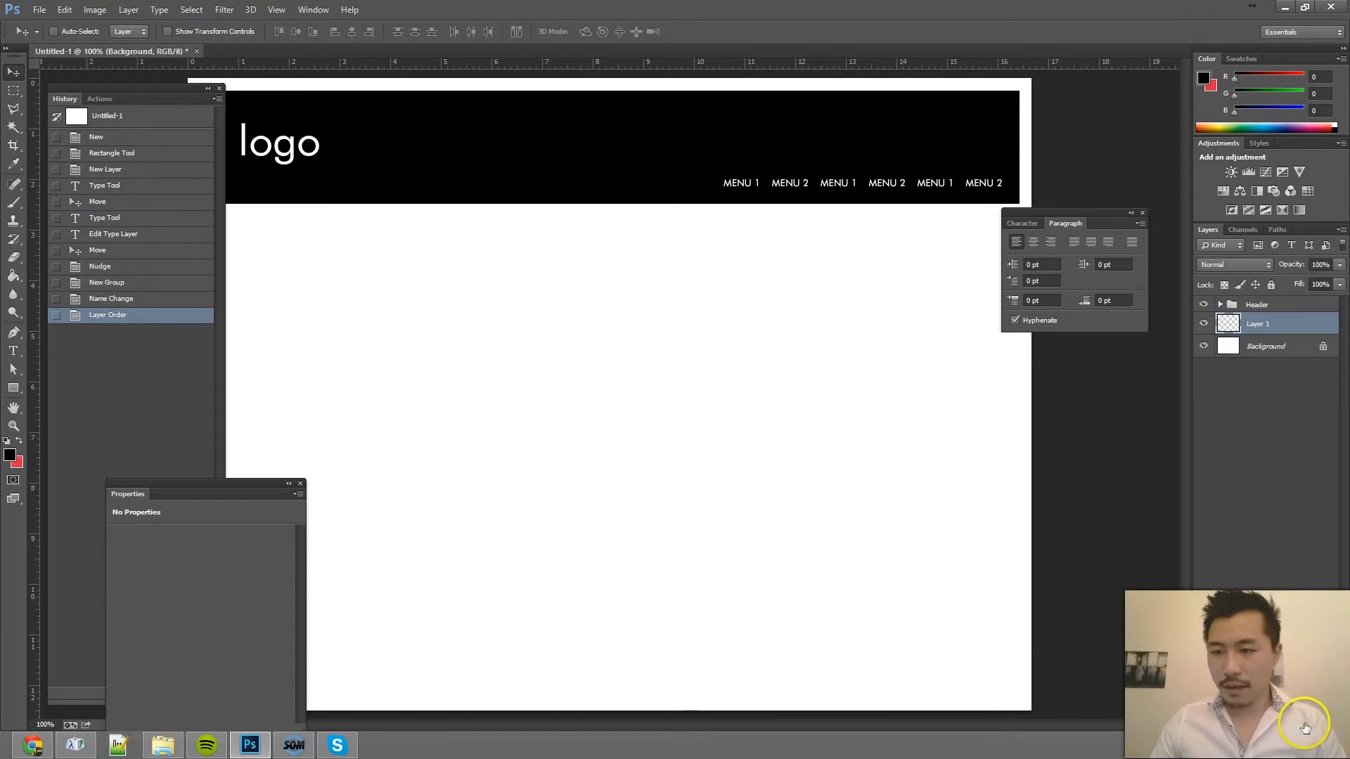
{"action": "key", "text": "t"}
{"action": "key", "text": "Tab"}
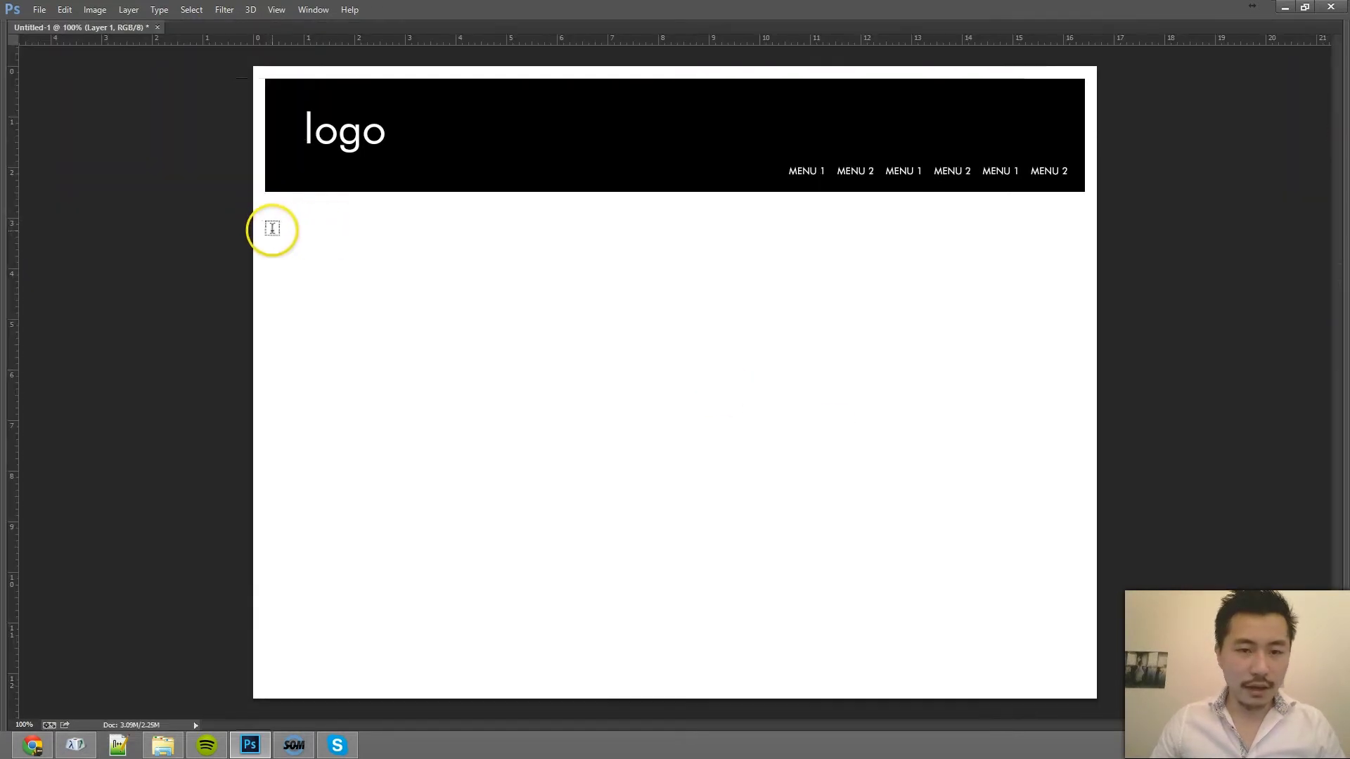
{"action": "left_click_drag", "start_coordinate": [272, 228], "coordinate": [912, 604]}
Step: Select the first two Lorem Ipsum paragraphs on lipsum.com in Chrome
{"action": "left_click", "coordinate": [33, 744]}
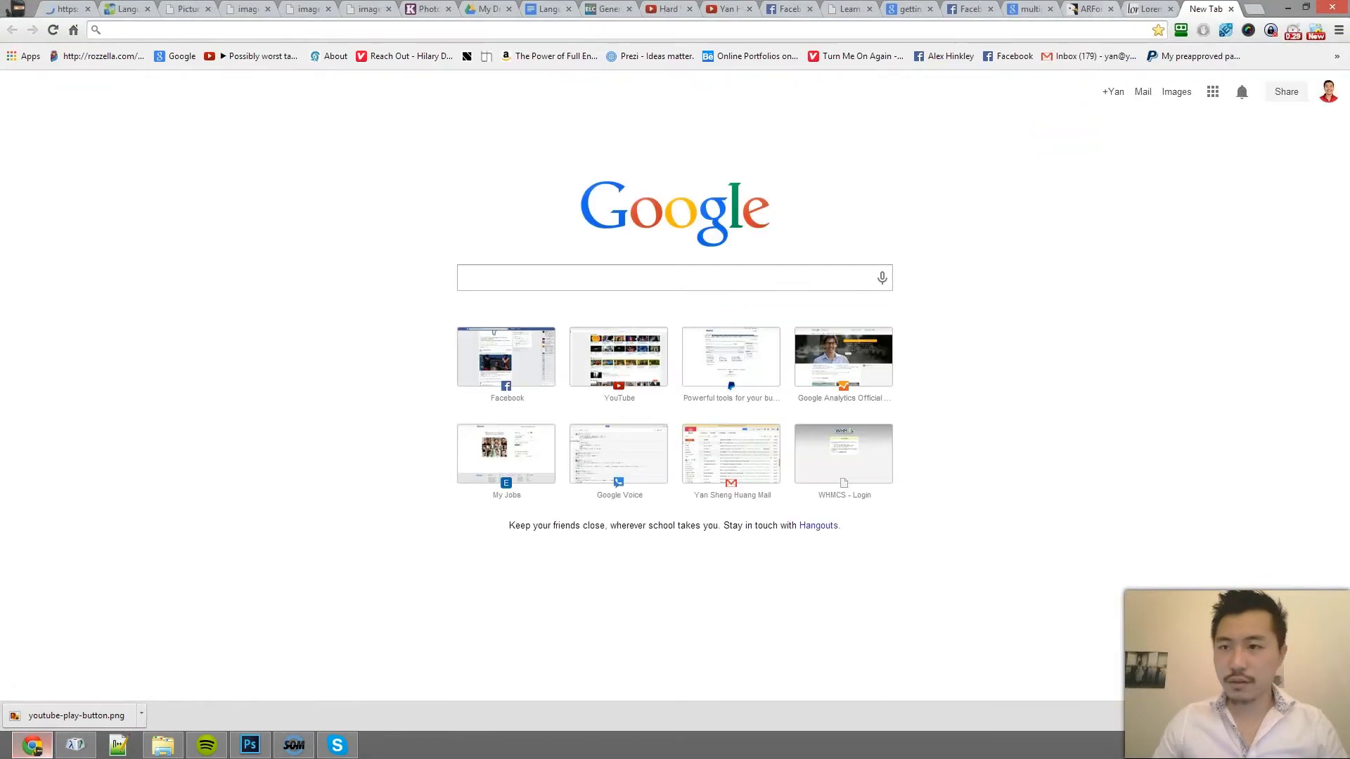
{"action": "left_click", "coordinate": [1146, 8]}
{"action": "left_click_drag", "start_coordinate": [618, 295], "coordinate": [408, 217]}
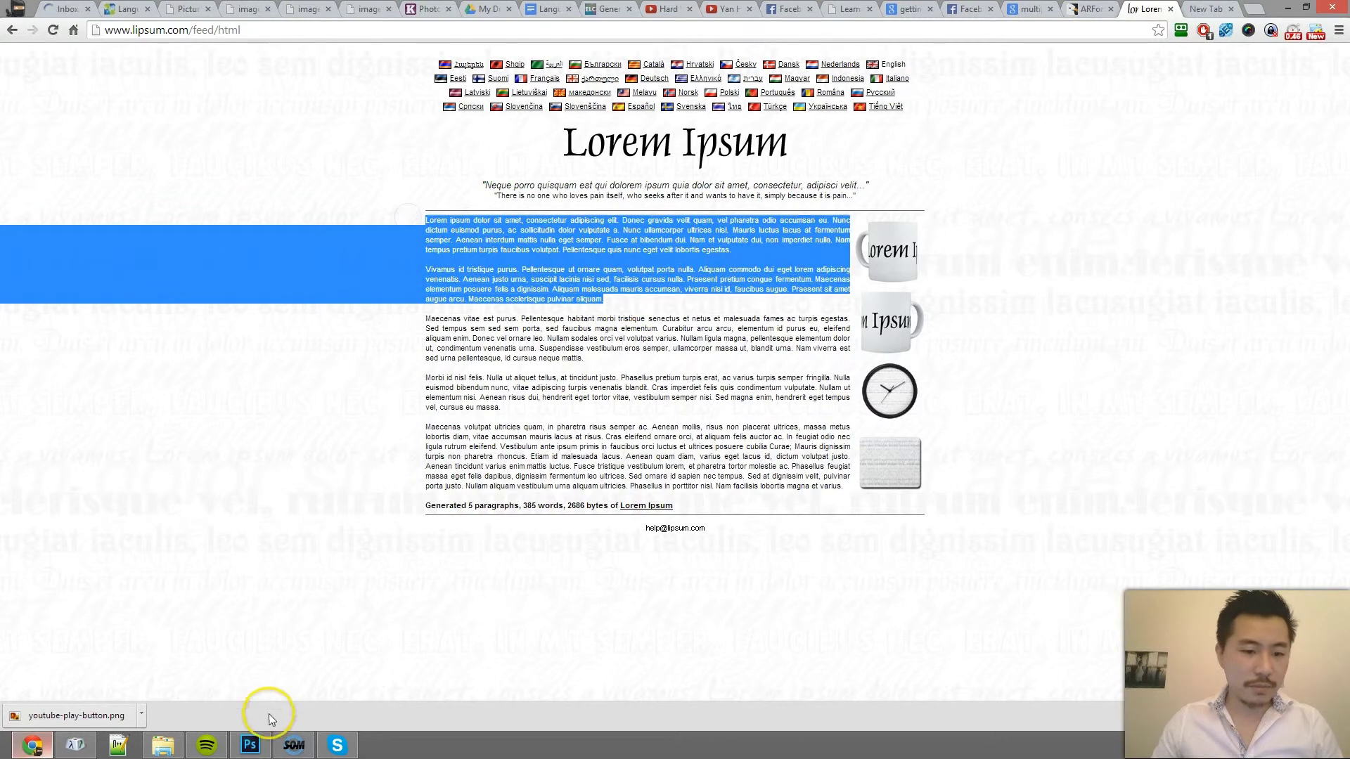
Step: Paste the copied Lorem Ipsum paragraphs into the Photoshop text box
{"action": "left_click", "coordinate": [251, 744]}
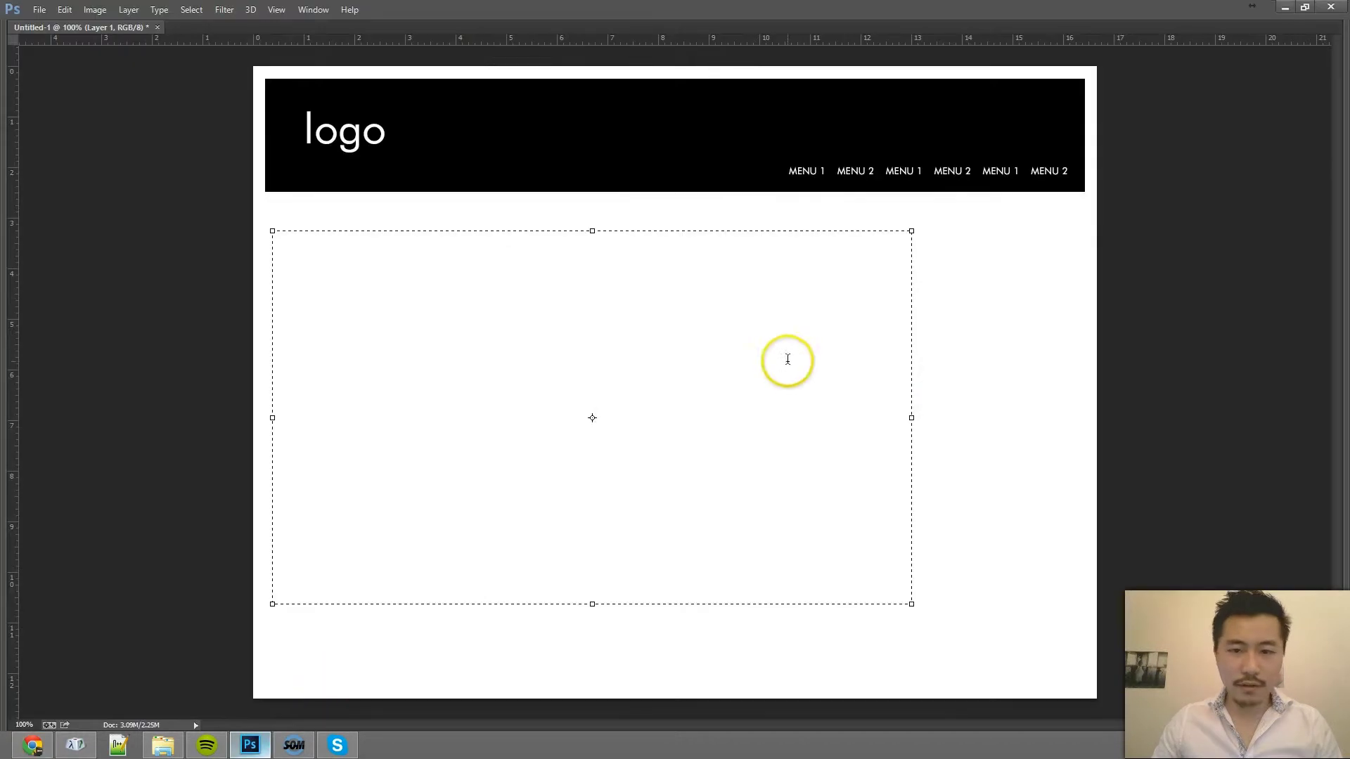
{"action": "key", "text": "Tab"}
{"action": "left_click", "coordinate": [630, 302]}
{"action": "key", "text": "ctrl+a"}
{"action": "key", "text": "ctrl+v"}
Step: Set the paragraph text to black, 18 pt
{"action": "left_click", "coordinate": [472, 32]}
{"action": "left_click", "coordinate": [510, 152]}
{"action": "key", "text": "Return"}
{"action": "left_click", "coordinate": [294, 31]}
{"action": "left_click", "coordinate": [296, 181]}
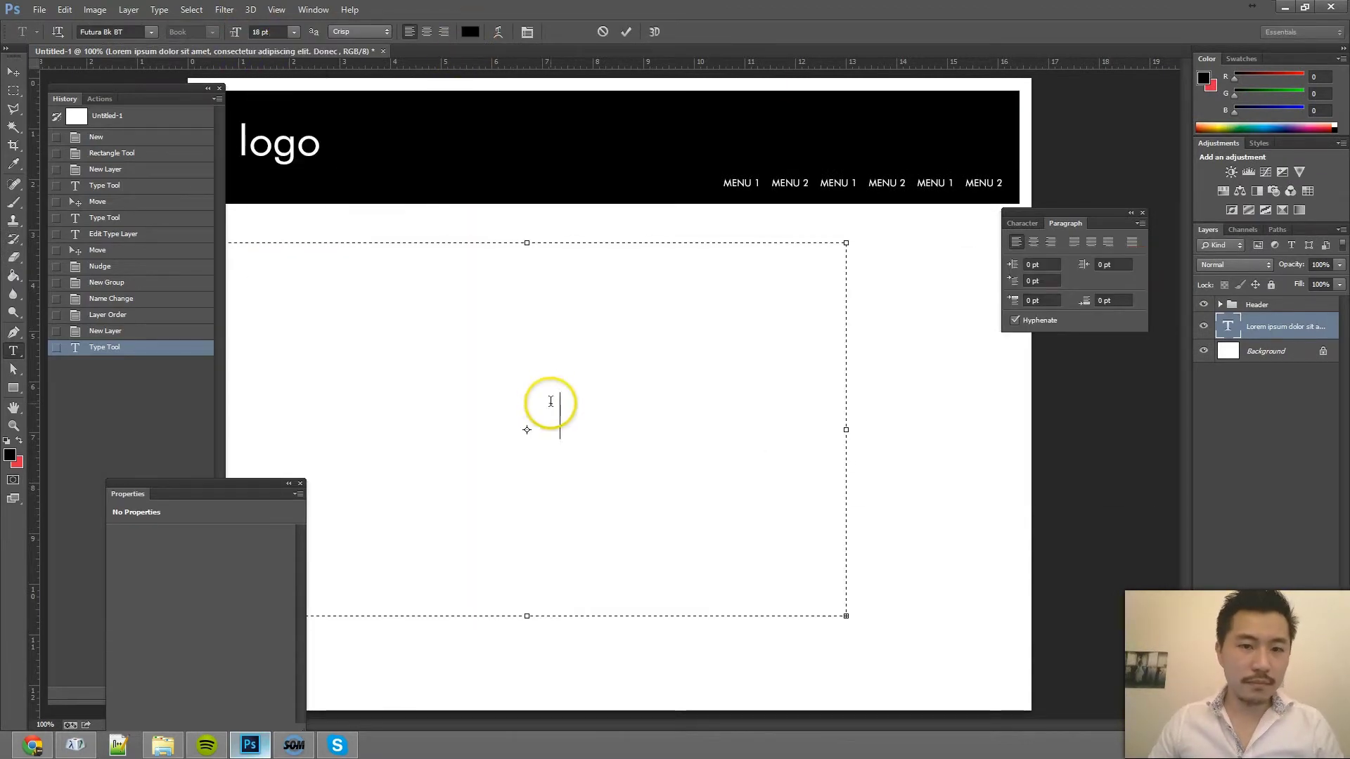
{"action": "key", "text": "ctrl+a"}
{"action": "left_click", "coordinate": [294, 32]}
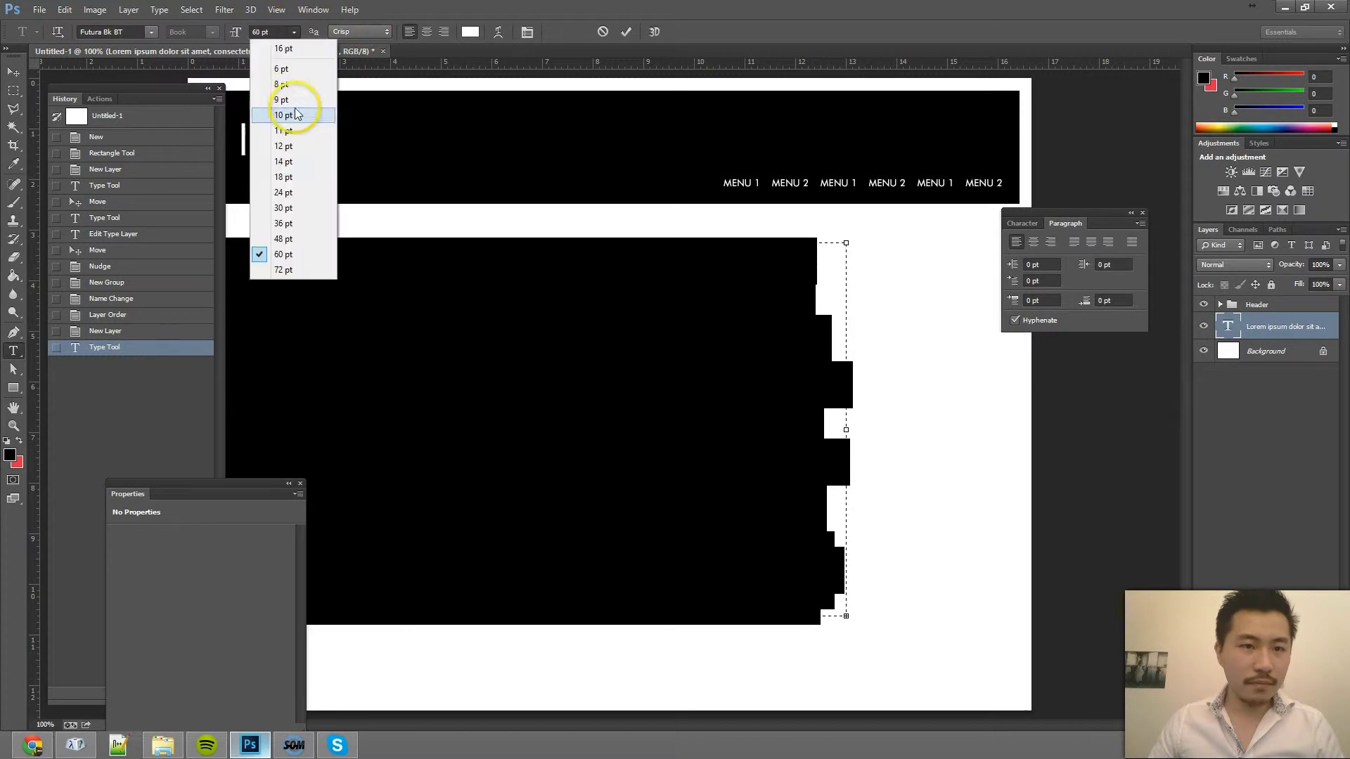
{"action": "left_click", "coordinate": [308, 180]}
{"action": "left_click", "coordinate": [470, 32]}
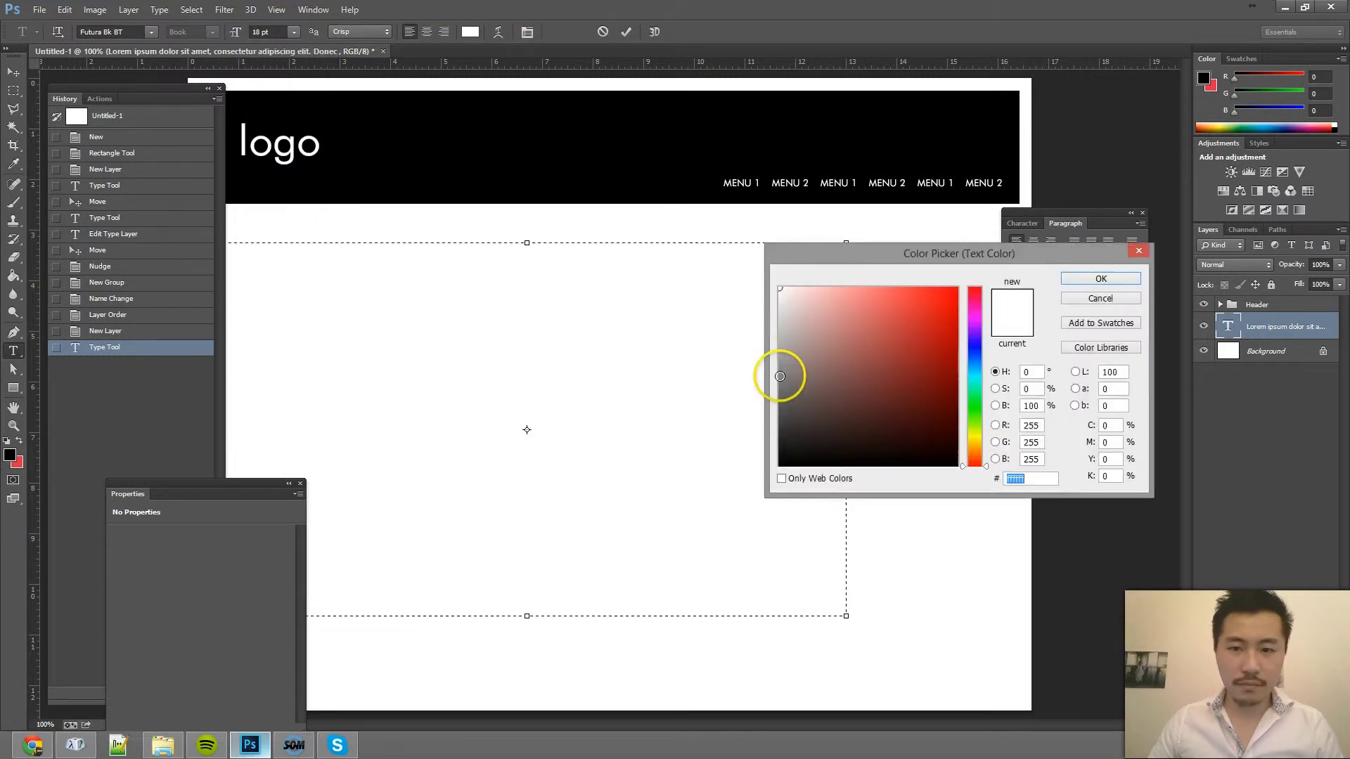
{"action": "left_click", "coordinate": [853, 373]}
{"action": "key", "text": "Return"}
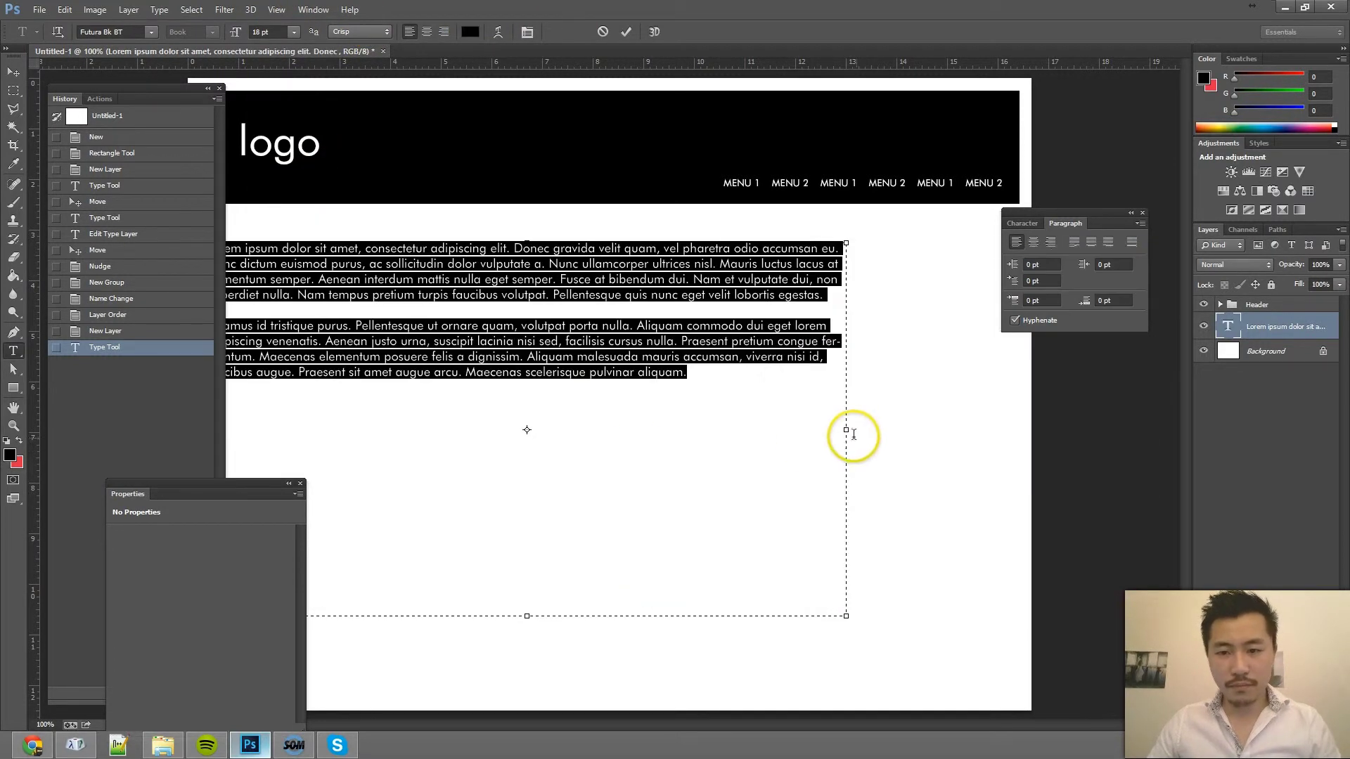
Step: Narrow the text box into a left column, commit it, and add an empty layer
{"action": "left_click", "coordinate": [850, 434]}
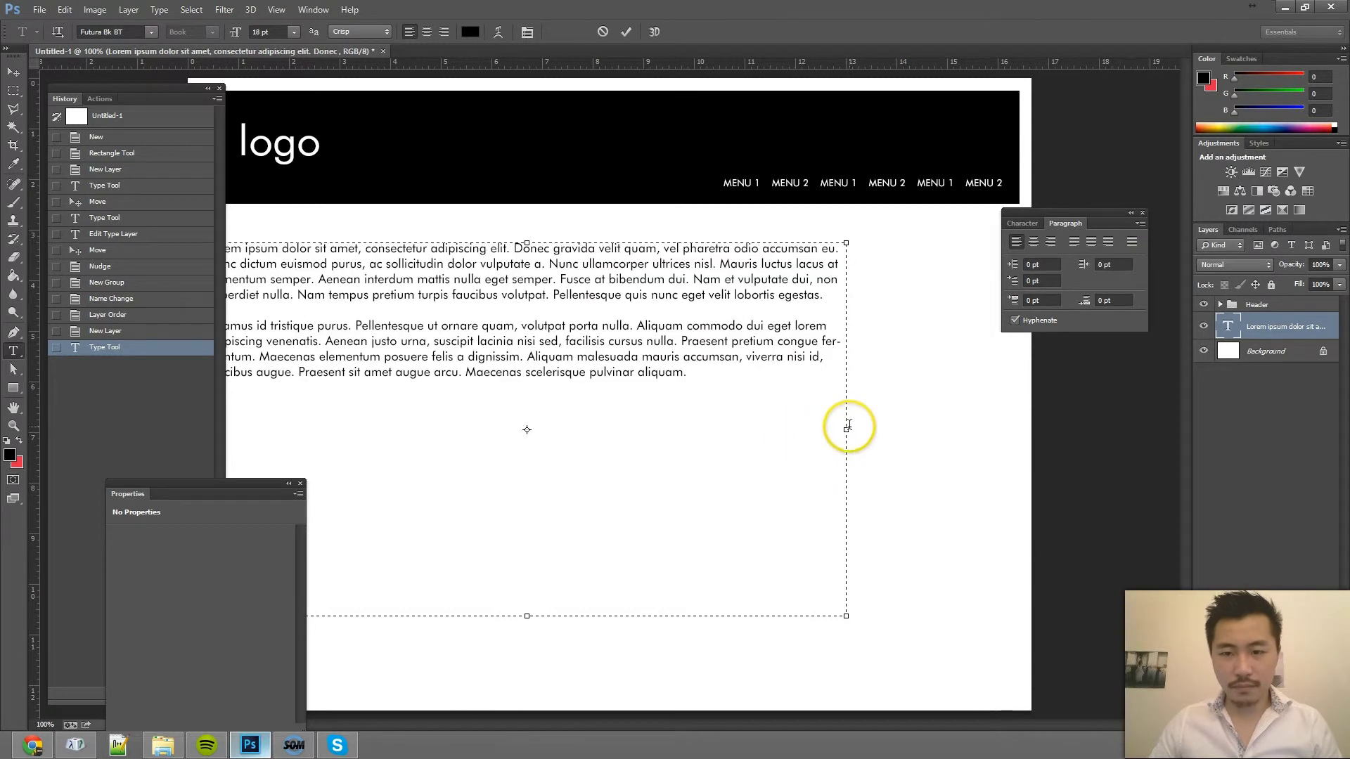
{"action": "left_click_drag", "start_coordinate": [849, 427], "coordinate": [687, 392]}
{"action": "key", "text": "ctrl+Return"}
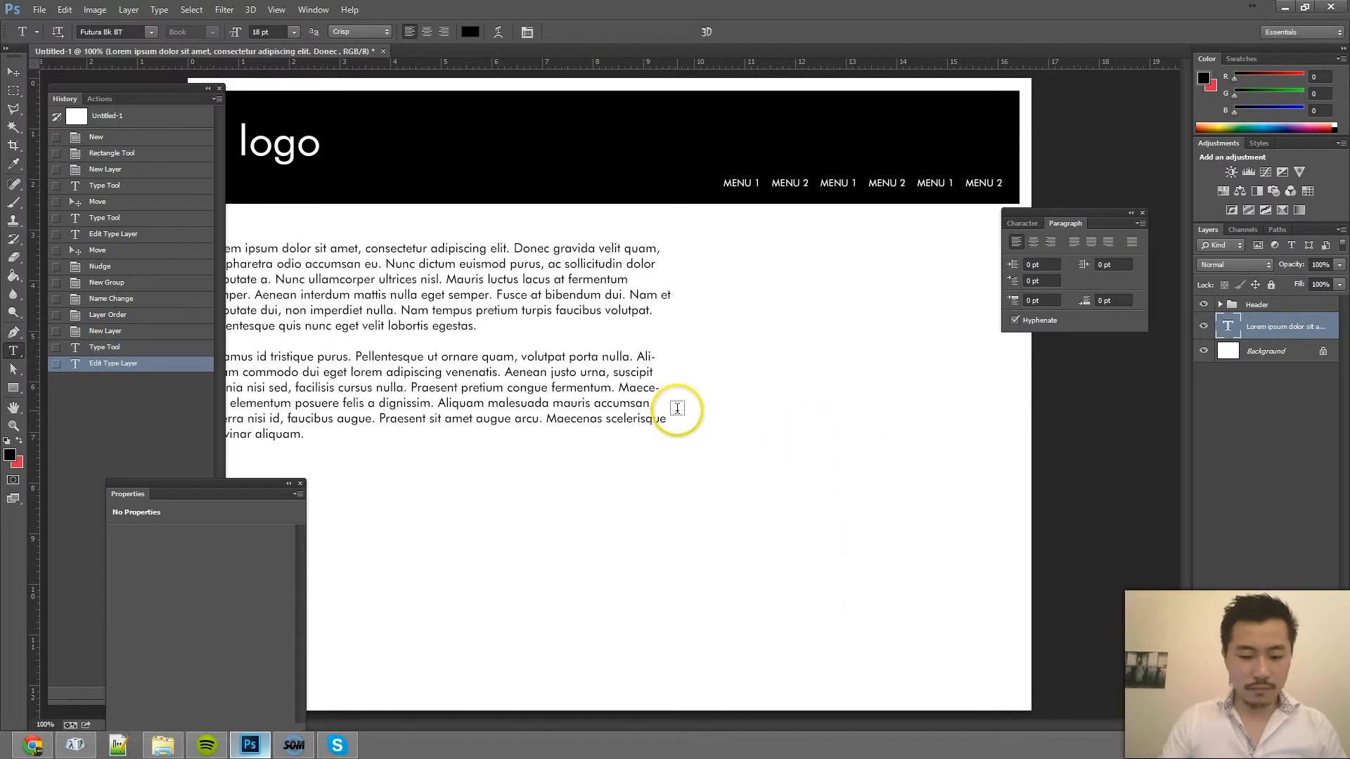
{"action": "key", "text": "ctrl+shift+n"}
{"action": "key", "text": "Return"}
Step: Draw a 432 × 287 px rectangle right of the text and fill it light pinkish-grey
{"action": "left_click", "coordinate": [13, 387]}
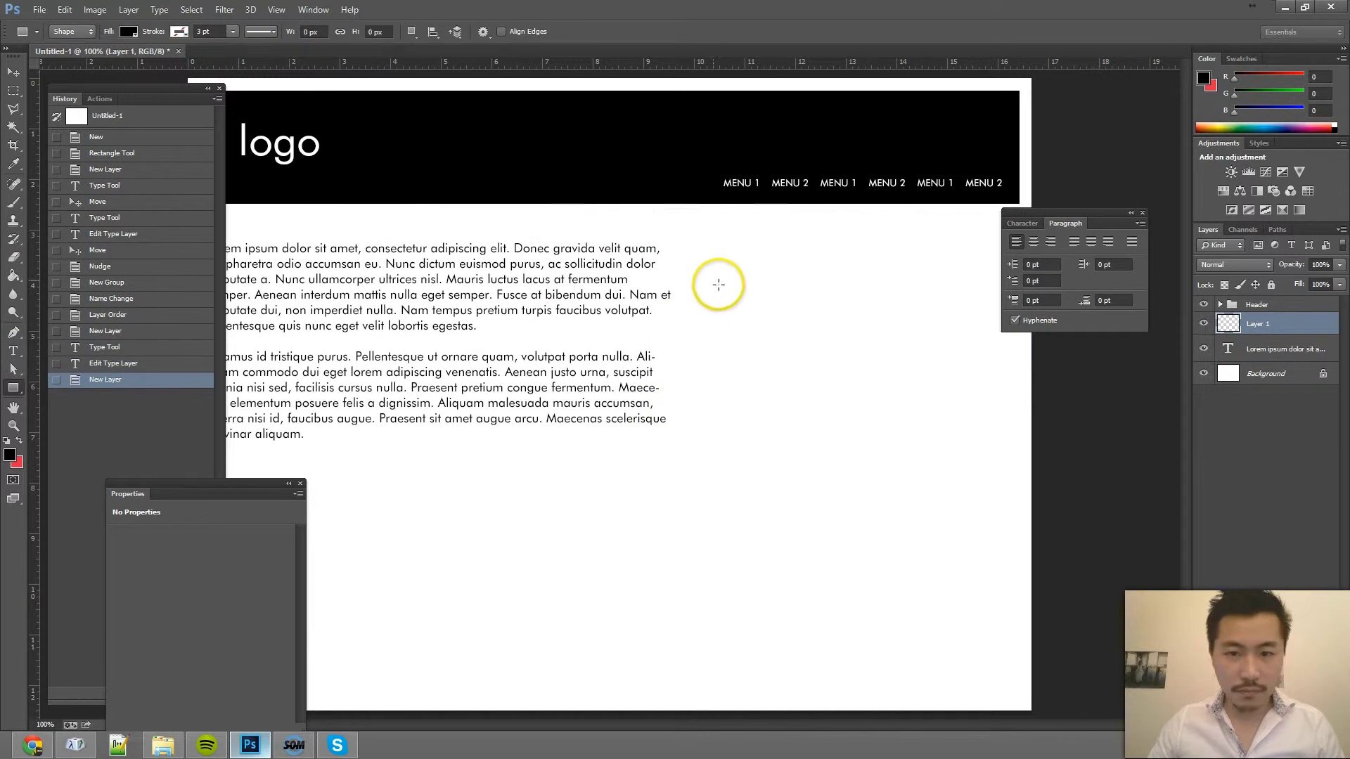
{"action": "left_click_drag", "start_coordinate": [710, 245], "coordinate": [1013, 450]}
{"action": "double_click", "coordinate": [1228, 322]}
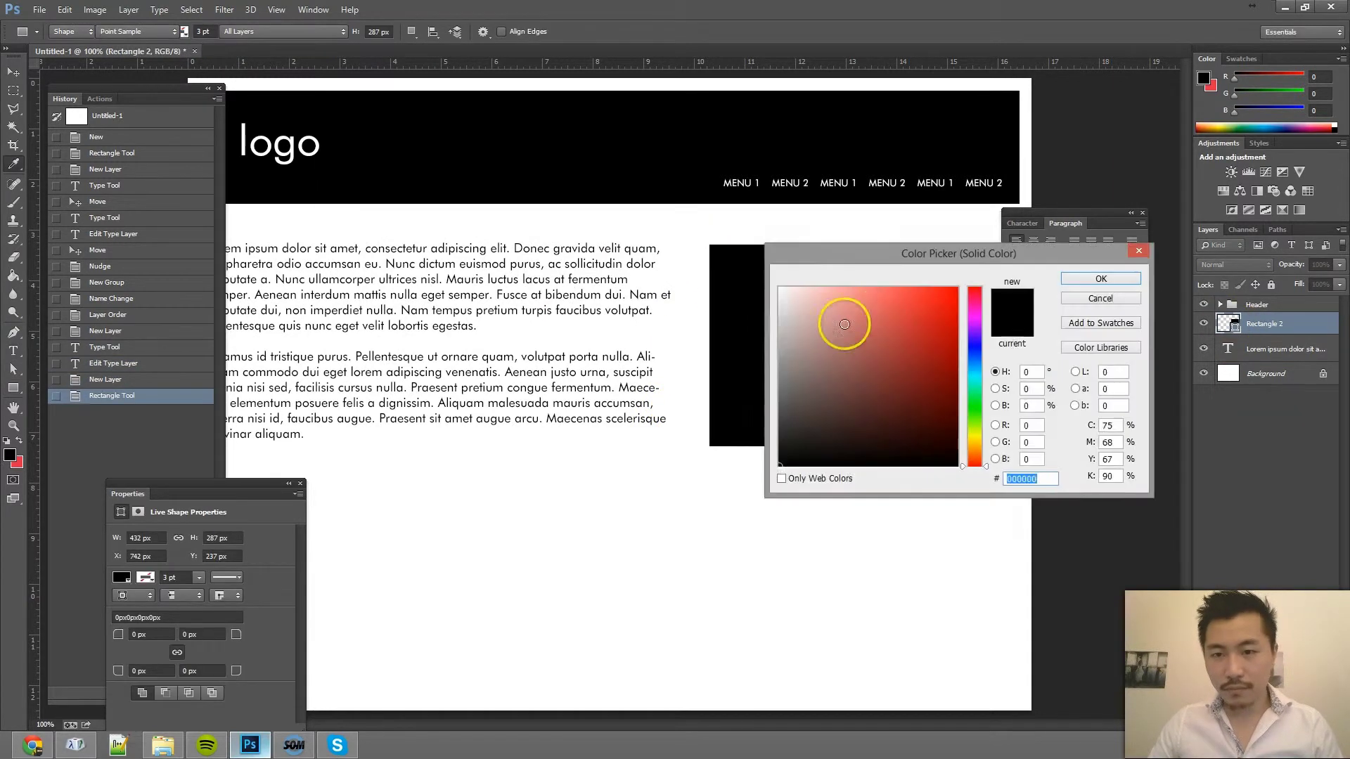
{"action": "left_click", "coordinate": [813, 329]}
{"action": "key", "text": "Return"}
{"action": "key", "text": "Tab"}
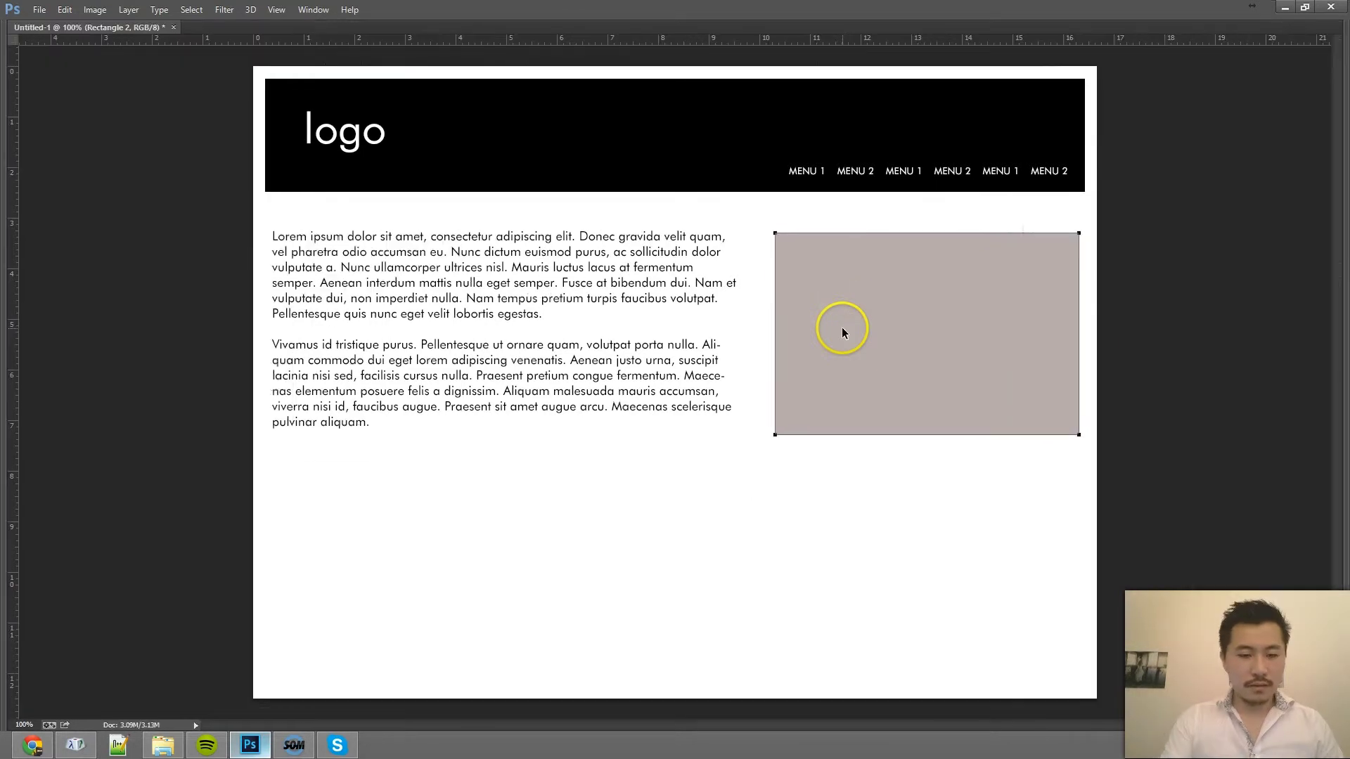
{"action": "key", "text": "Tab"}
Step: Group the rectangle and Lorem ipsum text layers into a group named Content
{"action": "left_click", "coordinate": [1309, 348]}
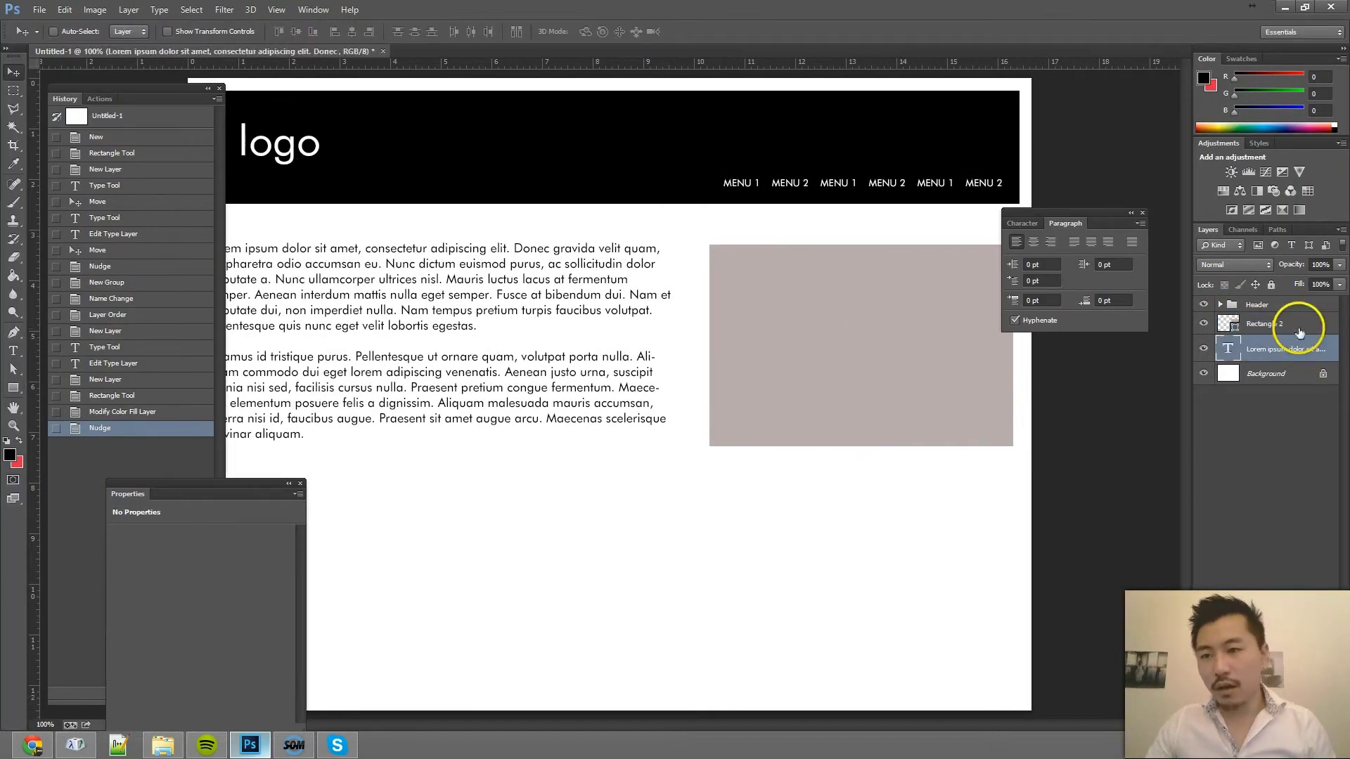
{"action": "left_click", "coordinate": [1299, 329]}
{"action": "key", "text": "ctrl+g"}
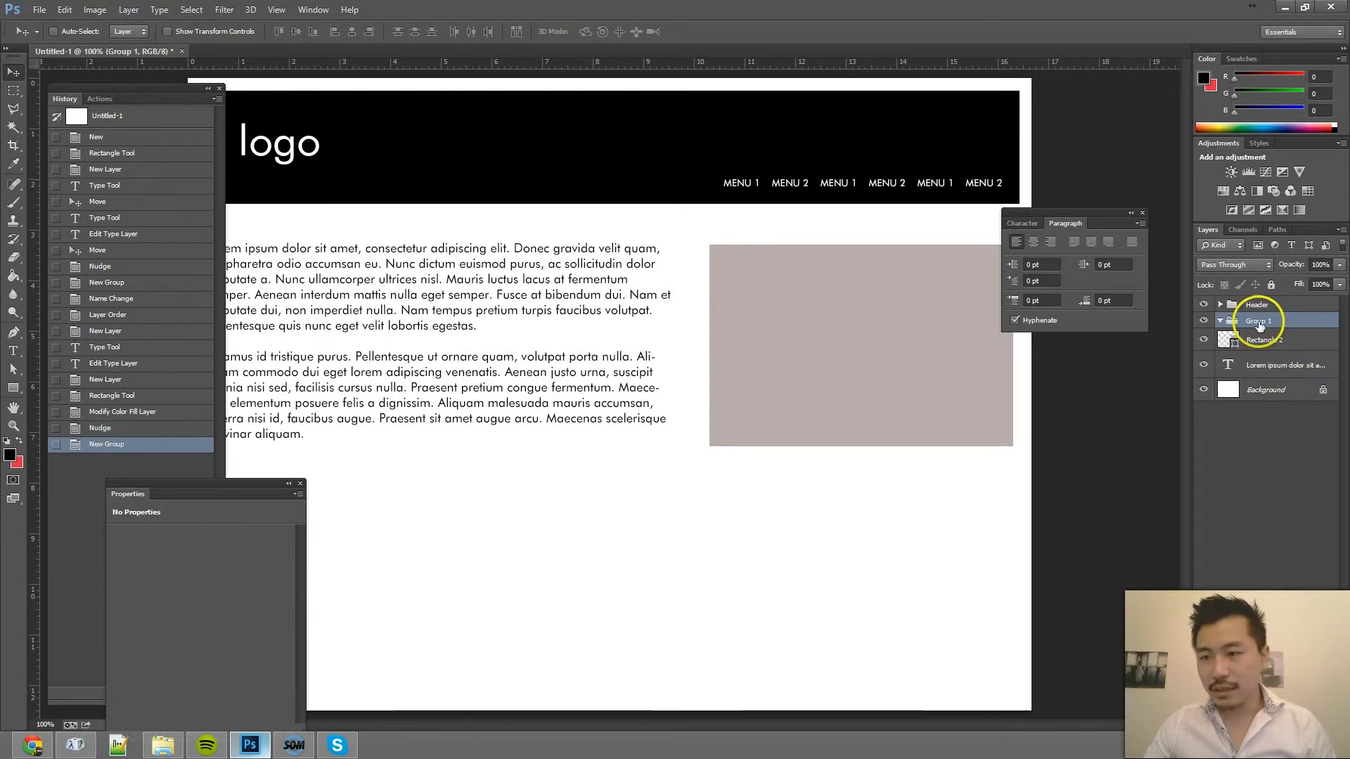
{"action": "double_click", "coordinate": [1259, 321]}
{"action": "type", "text": "Content"}
{"action": "key", "text": "Return"}
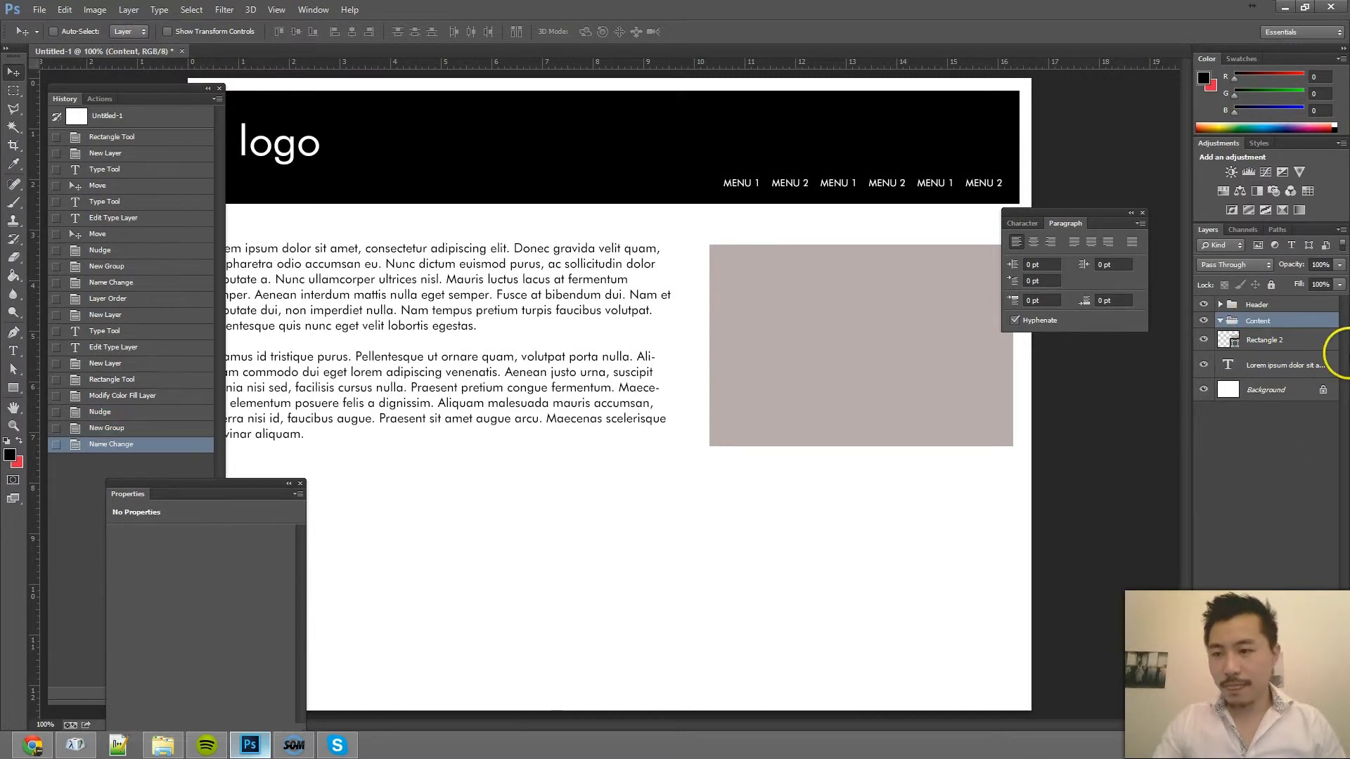
{"action": "left_click", "coordinate": [1280, 341]}
{"action": "left_click", "coordinate": [1287, 365], "text": "shift"}
{"action": "left_click_drag", "start_coordinate": [1271, 343], "coordinate": [1271, 387]}
Step: Create a new layer group named Footer and begin adding a layer to it
{"action": "left_click", "coordinate": [1289, 731]}
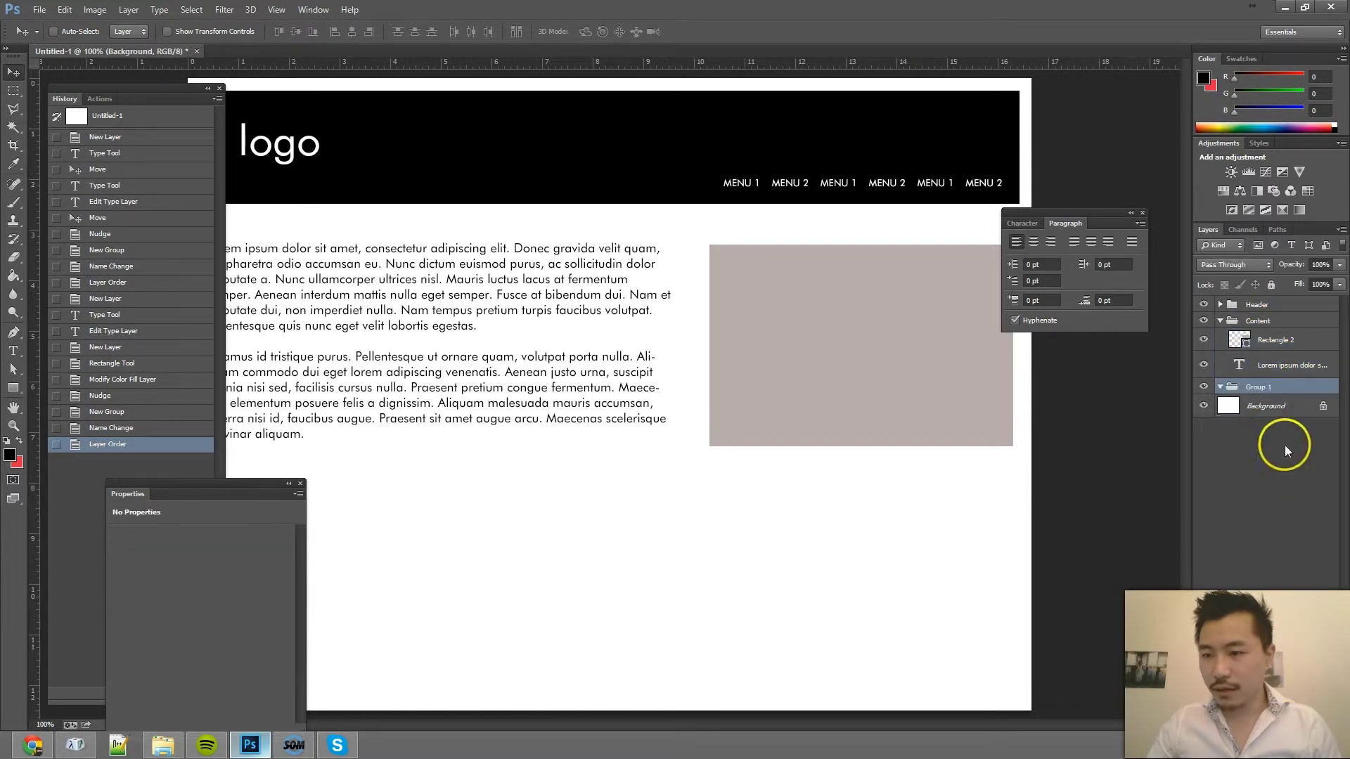
{"action": "double_click", "coordinate": [1260, 387]}
{"action": "type", "text": "Footer"}
{"action": "key", "text": "Return"}
{"action": "key", "text": "ctrl+shift+n"}
Step: Add a new layer and draw a black 1152 × 71 px footer bar below the content
{"action": "key", "text": "Return"}
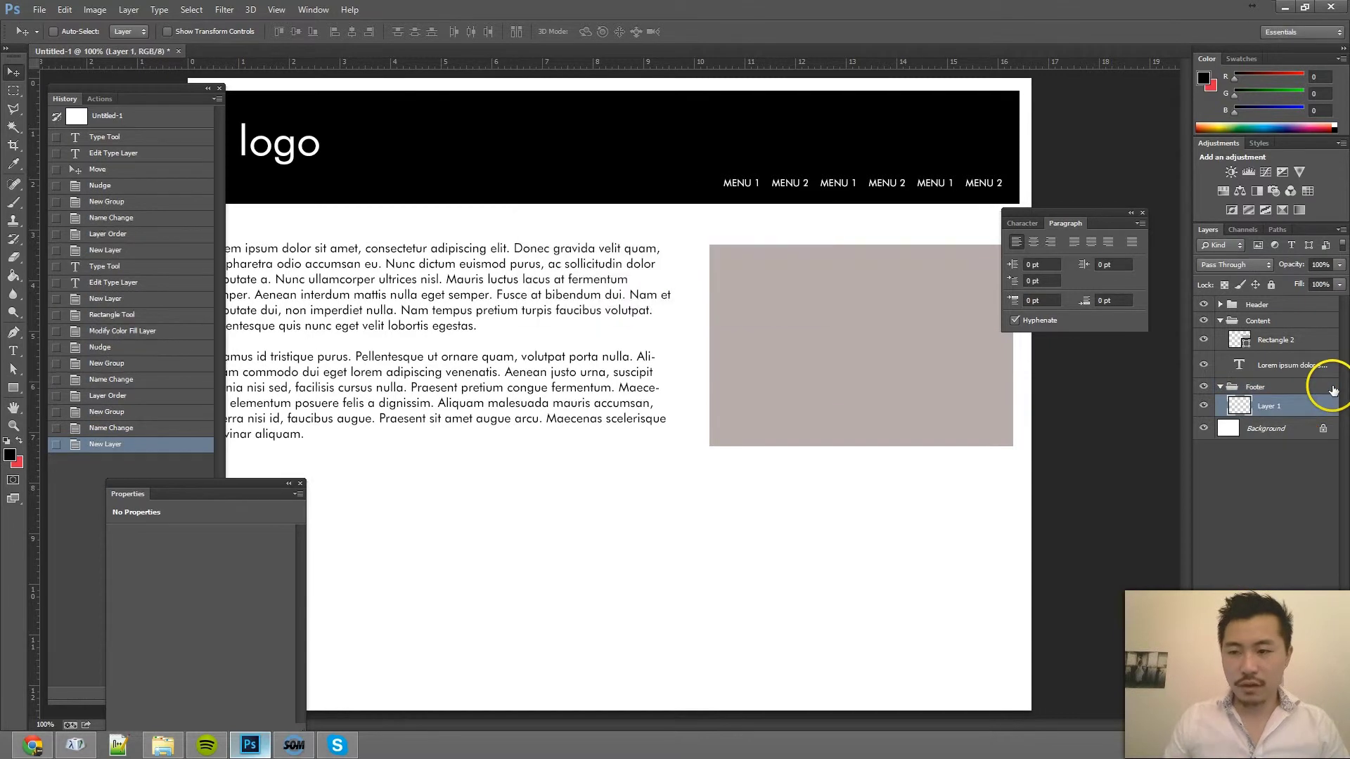
{"action": "key", "text": "Tab"}
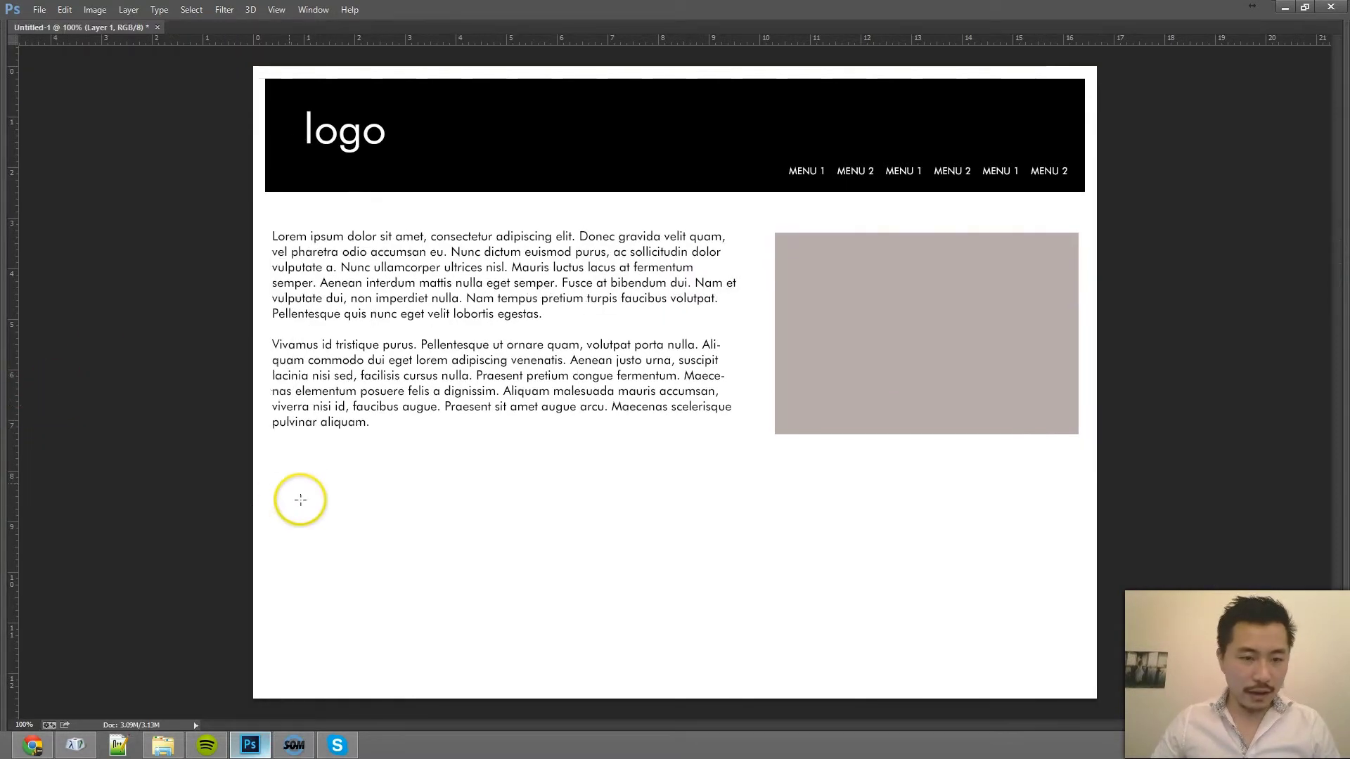
{"action": "left_click_drag", "start_coordinate": [267, 468], "coordinate": [1077, 519]}
{"action": "key", "text": "Tab"}
Step: Cancel an accidental edit of the header menu text and select the footer rectangle layer
{"action": "left_click", "coordinate": [847, 179]}
{"action": "key", "text": "ctrl+a"}
{"action": "key", "text": "ctrl+c"}
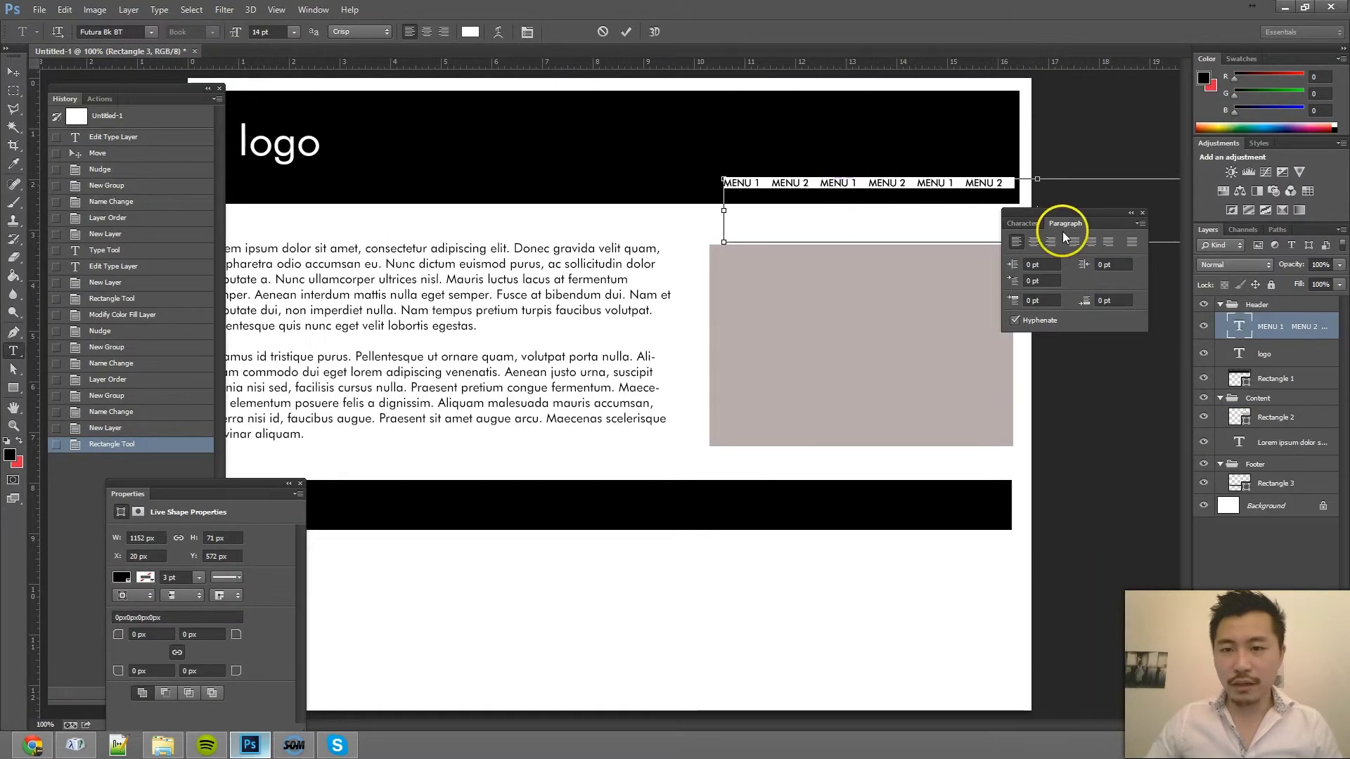
{"action": "key", "text": "BackSpace"}
{"action": "key", "text": "Escape"}
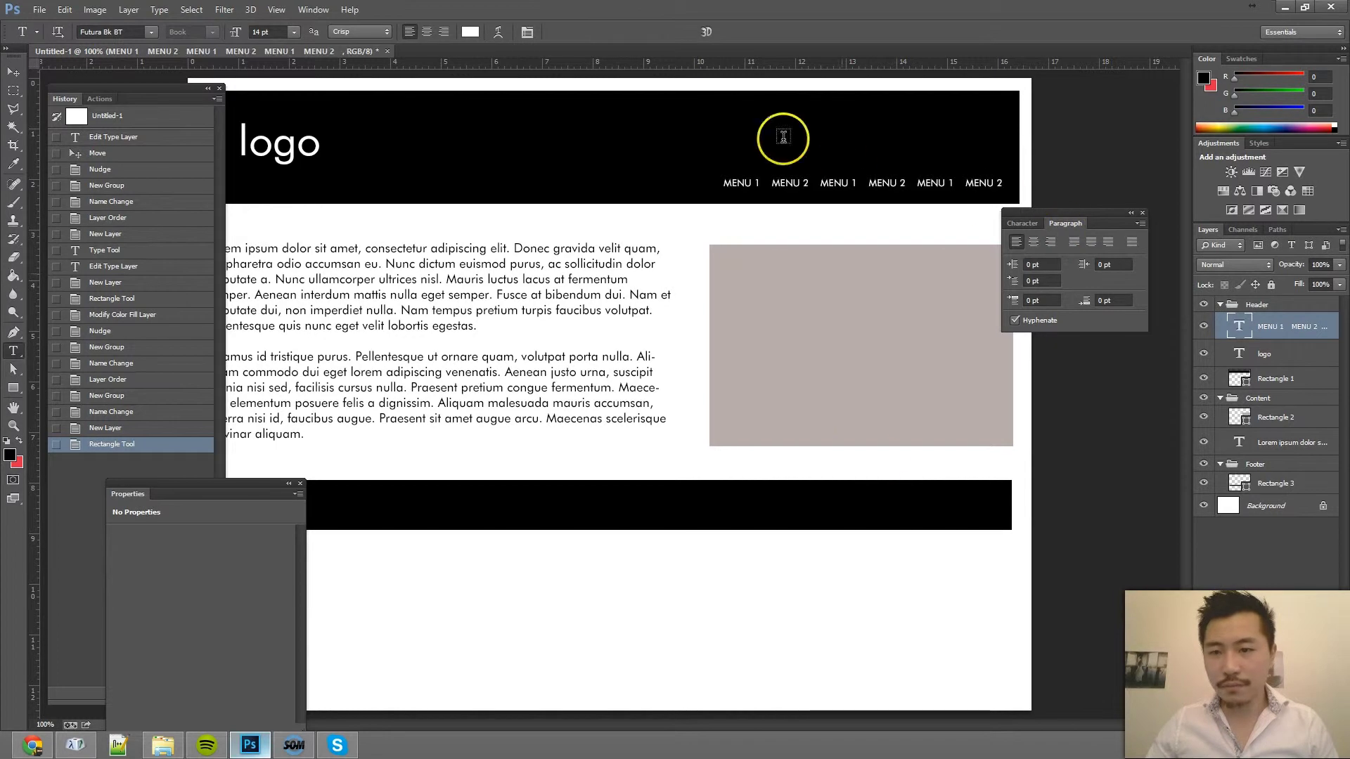
{"action": "left_click", "coordinate": [1310, 487]}
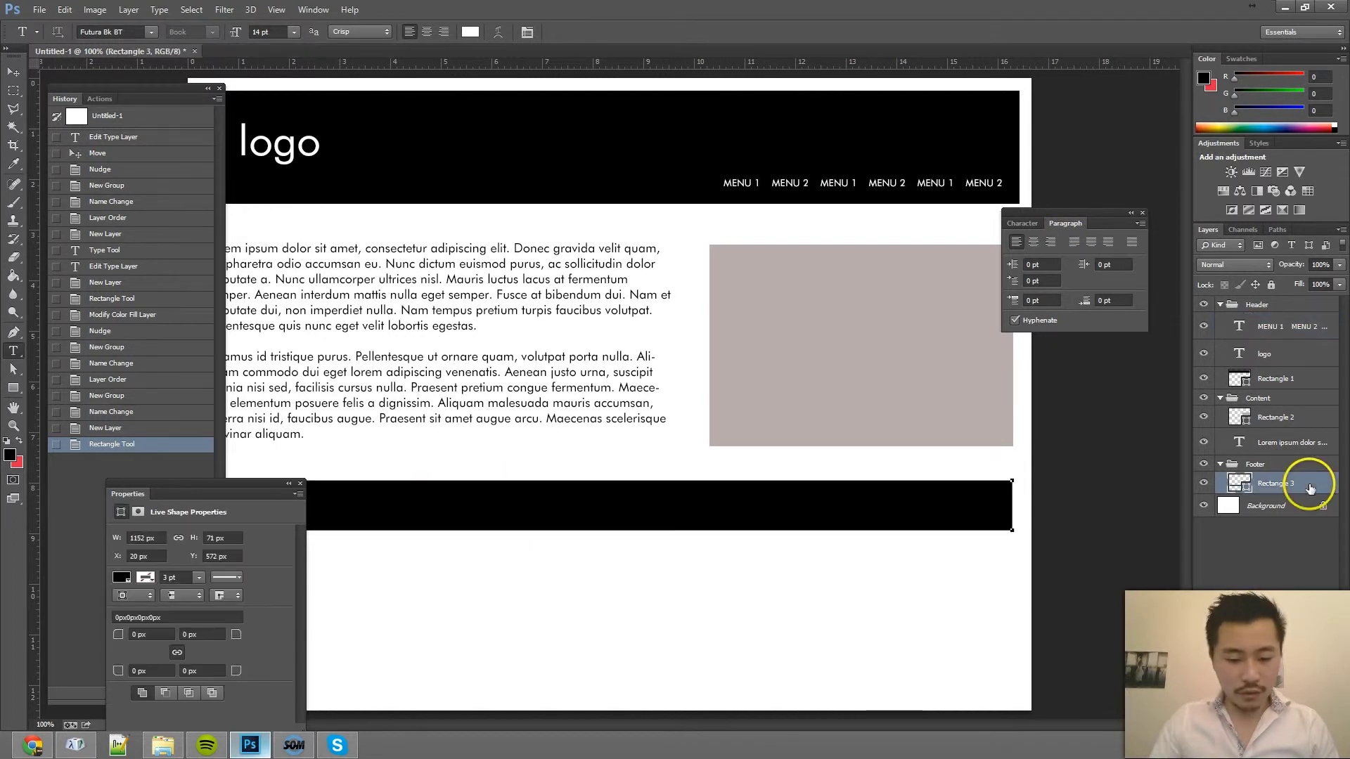
Step: Add a text box on the footer bar and paste the header's MENU line into it
{"action": "key", "text": "ctrl+shift+n"}
{"action": "key", "text": "Return"}
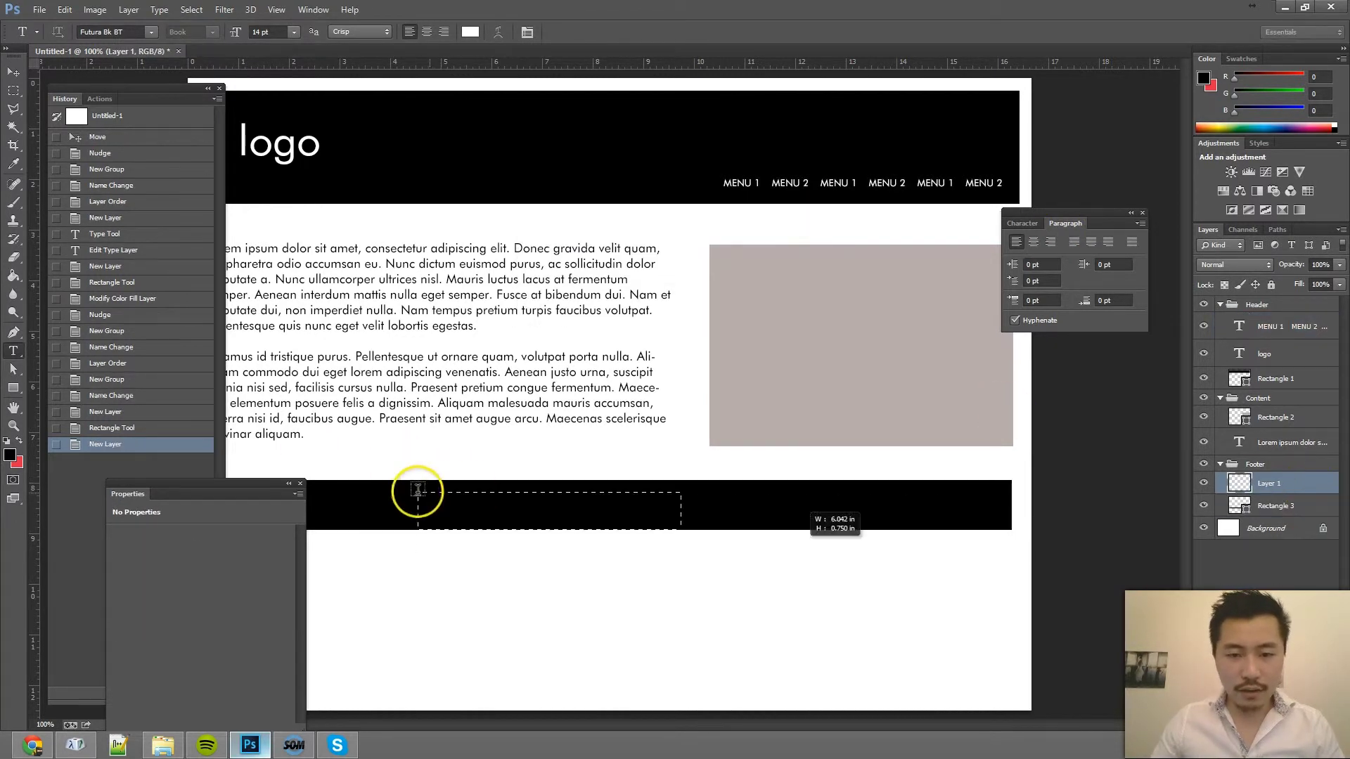
{"action": "left_click_drag", "start_coordinate": [417, 490], "coordinate": [967, 566]}
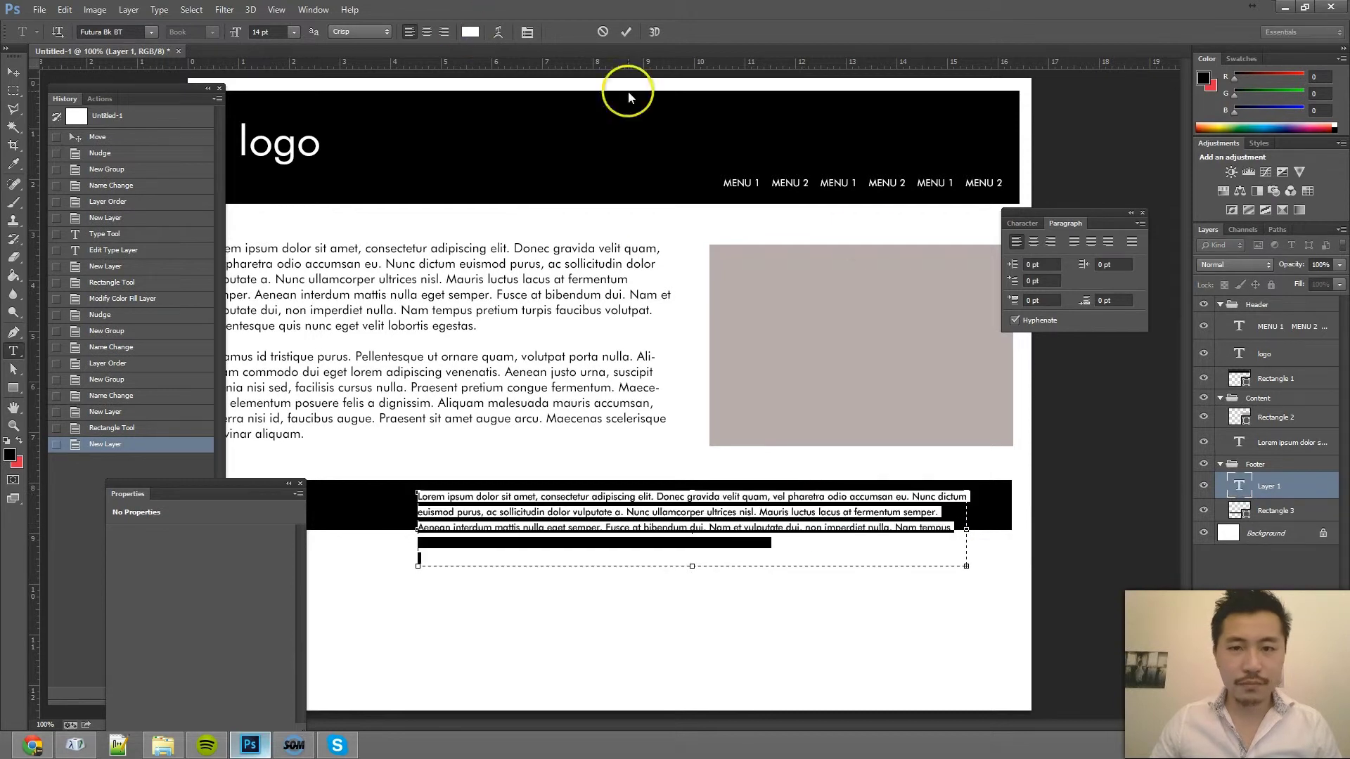
{"action": "left_click", "coordinate": [869, 237]}
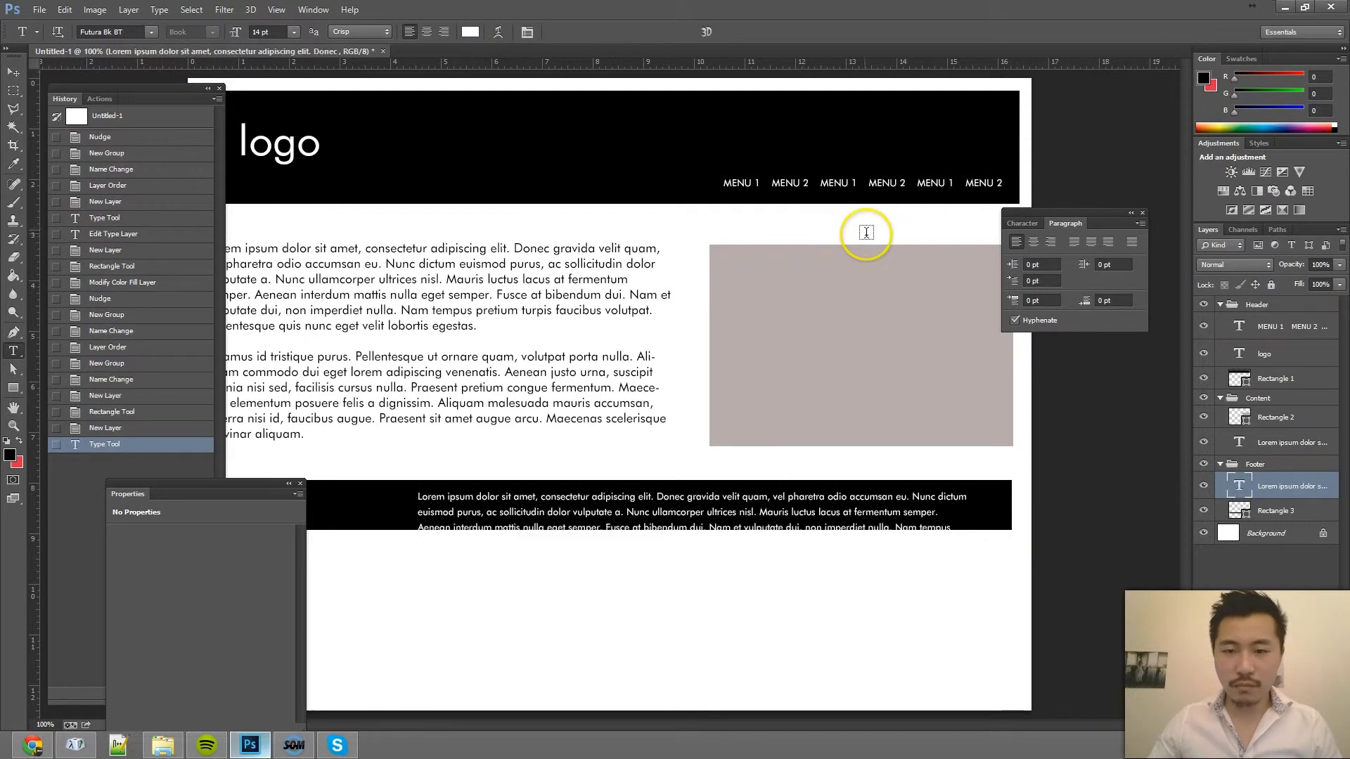
{"action": "left_click", "coordinate": [846, 171]}
{"action": "key", "text": "ctrl+Return"}
{"action": "left_click", "coordinate": [612, 527]}
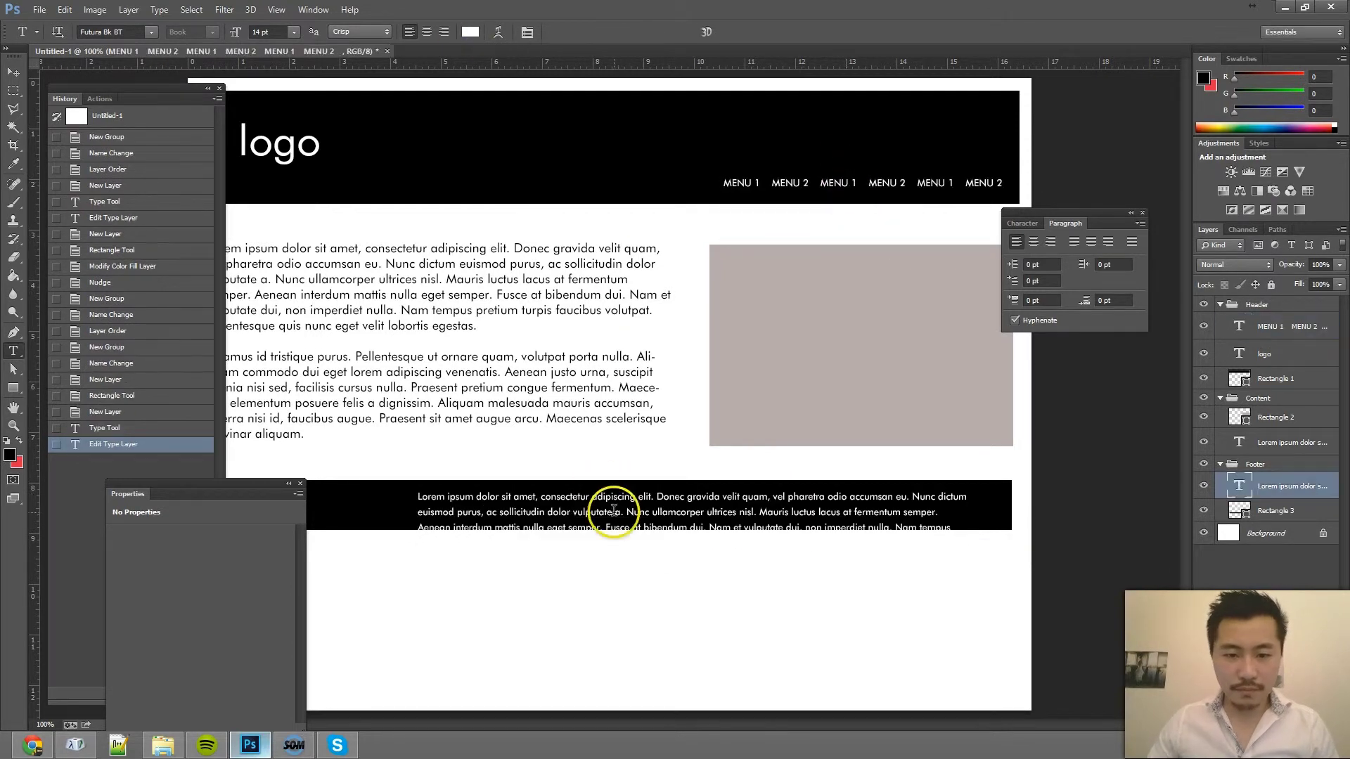
{"action": "left_click_drag", "start_coordinate": [708, 497], "coordinate": [670, 464]}
{"action": "key", "text": "ctrl+a"}
{"action": "key", "text": "ctrl+v"}
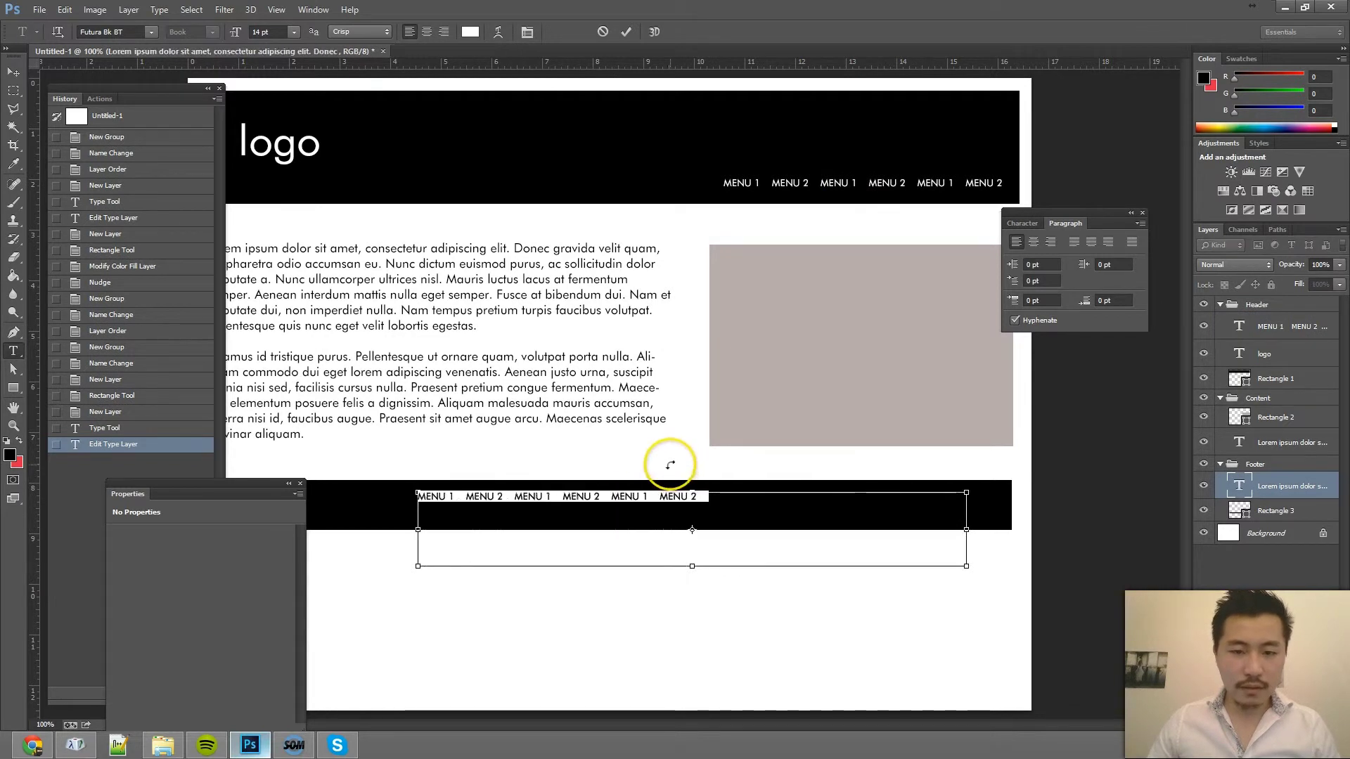
Step: Set the footer menu text to 11 pt and nudge it down within the bar
{"action": "left_click", "coordinate": [294, 32]}
{"action": "left_click", "coordinate": [299, 115]}
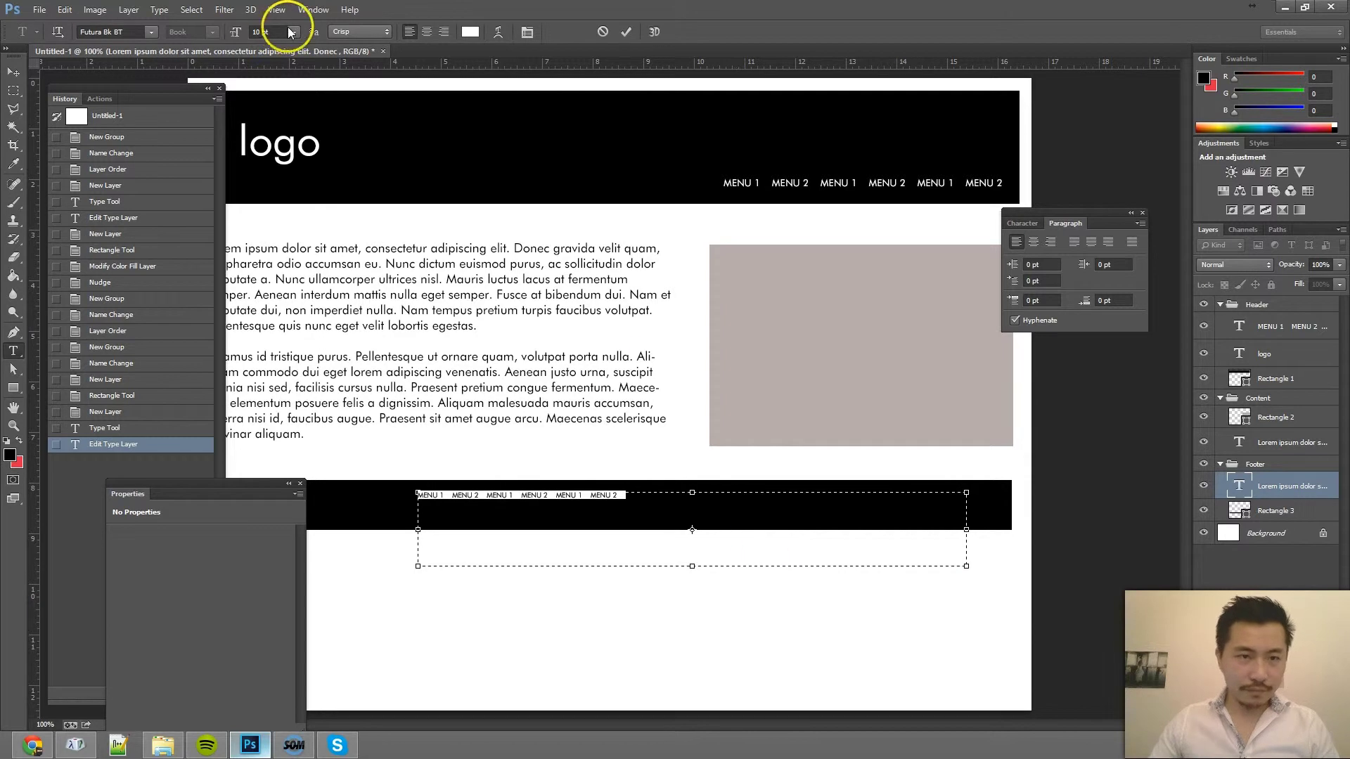
{"action": "left_click", "coordinate": [294, 32]}
{"action": "left_click", "coordinate": [284, 130]}
{"action": "left_click", "coordinate": [726, 531]}
{"action": "key", "text": "ctrl+Return"}
{"action": "key", "text": "v"}
{"action": "key", "text": "shift+Down"}
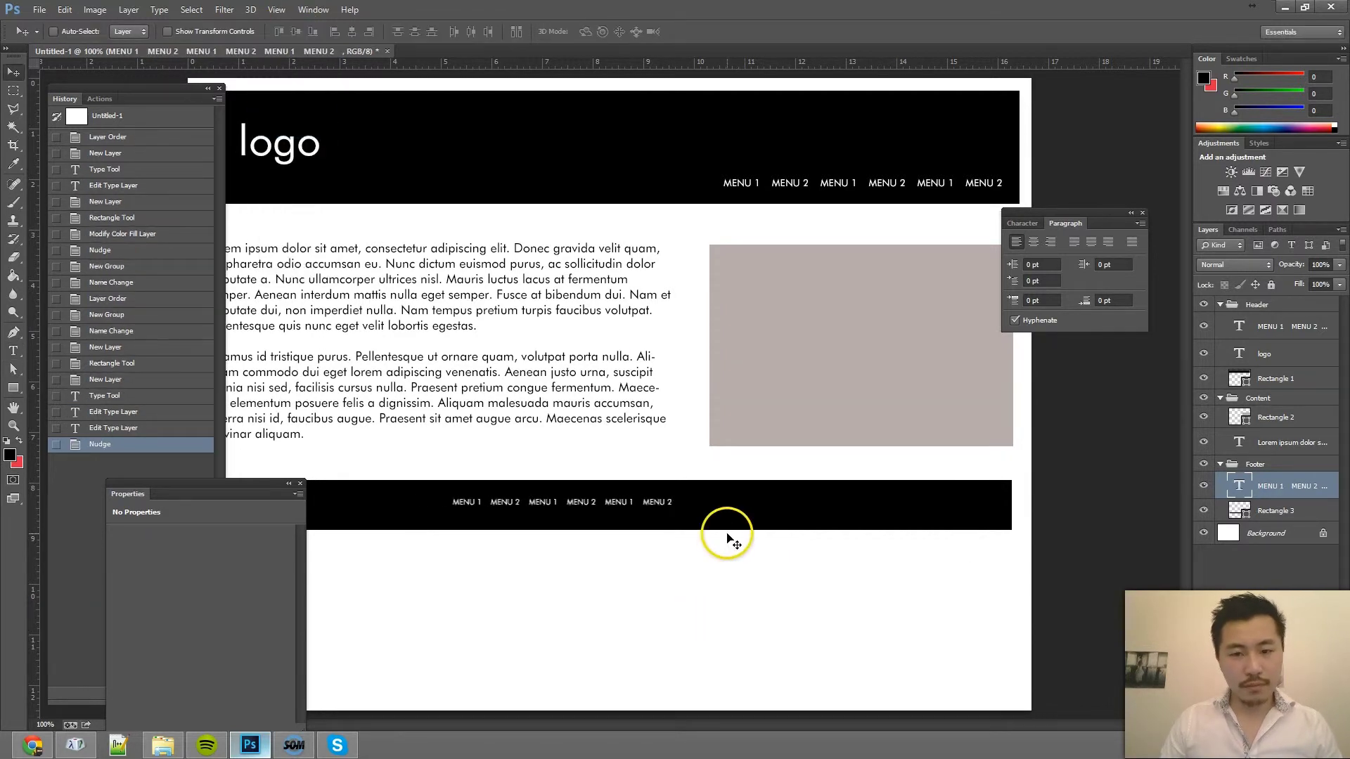
{"action": "key", "text": "Tab"}
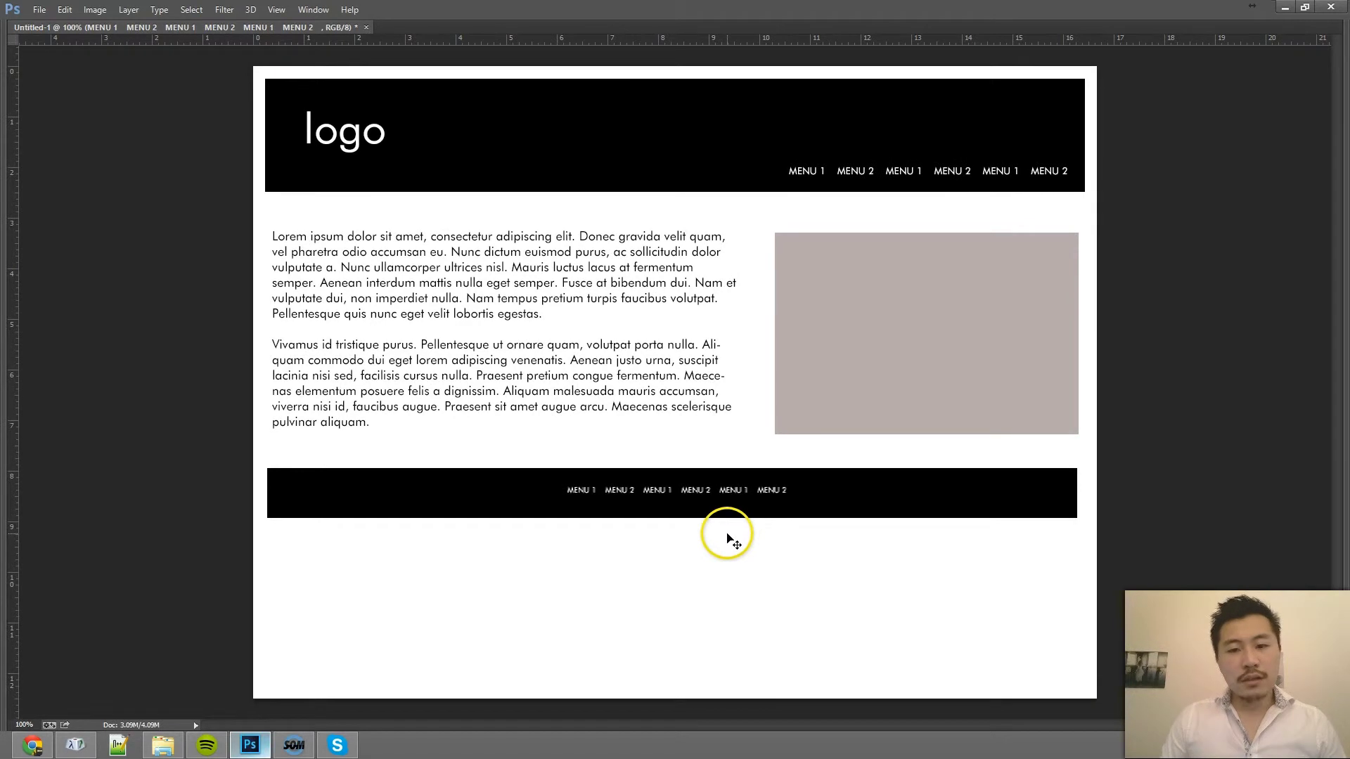
{"action": "key", "text": "Tab"}
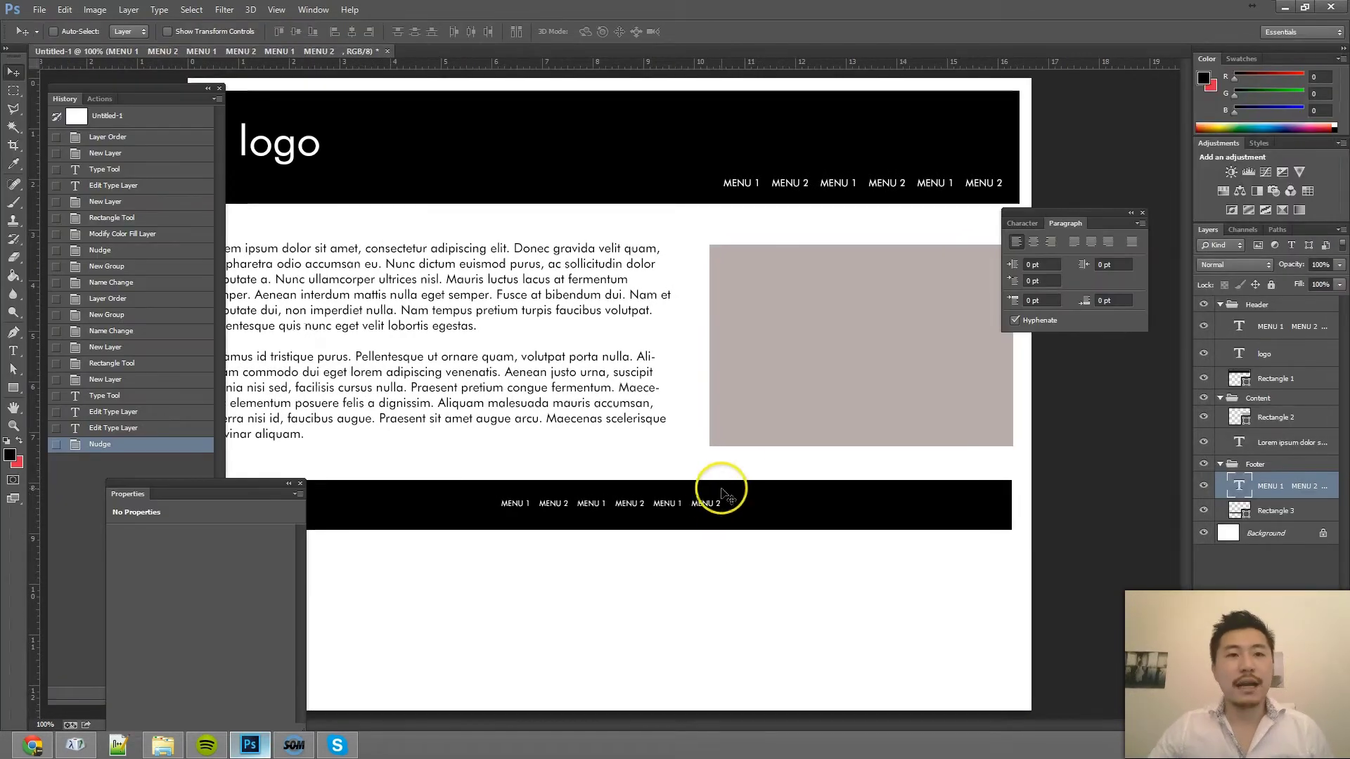
Step: Collapse the Footer, Header and Content layer groups
{"action": "left_click", "coordinate": [1221, 465]}
{"action": "left_click", "coordinate": [1220, 305]}
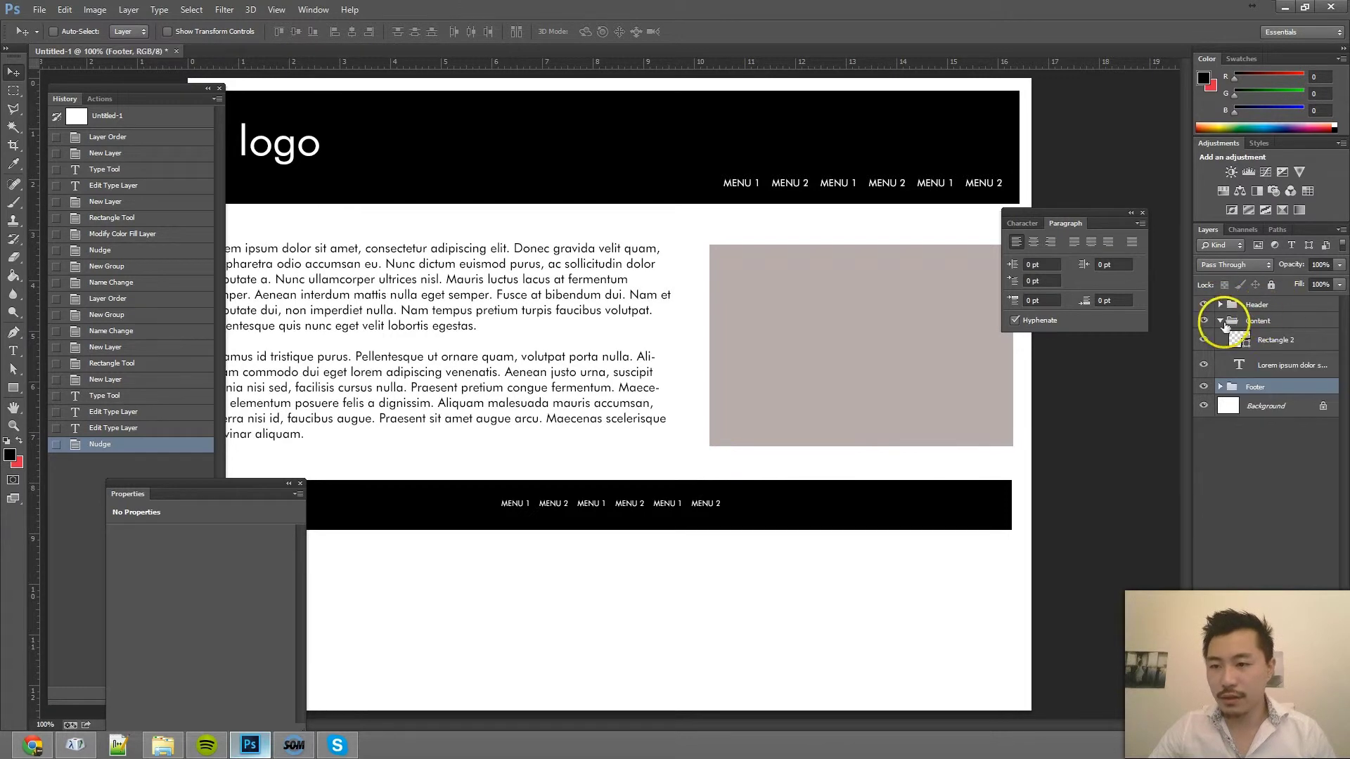
{"action": "left_click", "coordinate": [1221, 322]}
Step: Create a new folder named Demo on the Desktop from the Save dialog
{"action": "key", "text": "ctrl+s"}
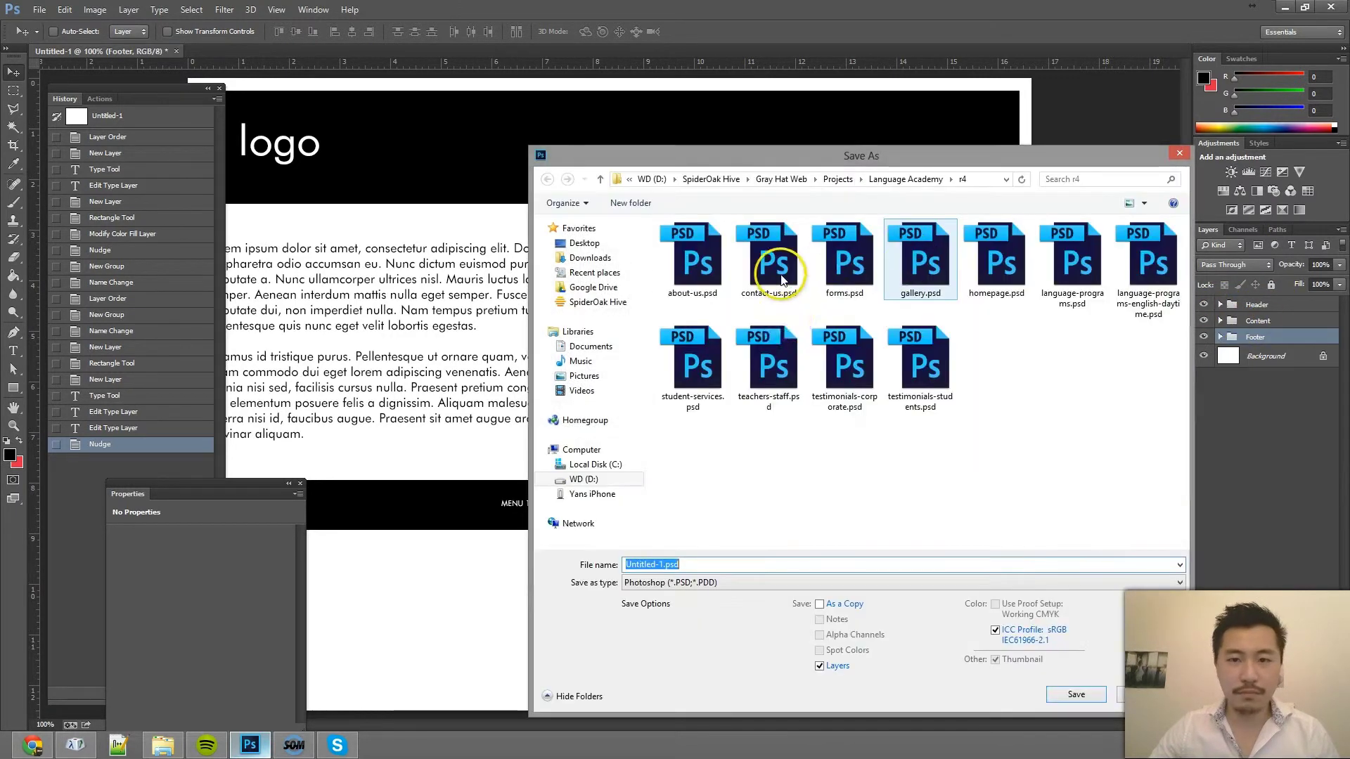
{"action": "left_click", "coordinate": [614, 249]}
{"action": "right_click", "coordinate": [1067, 273]}
{"action": "mouse_move", "coordinate": [1147, 459]}
{"action": "left_click", "coordinate": [996, 456]}
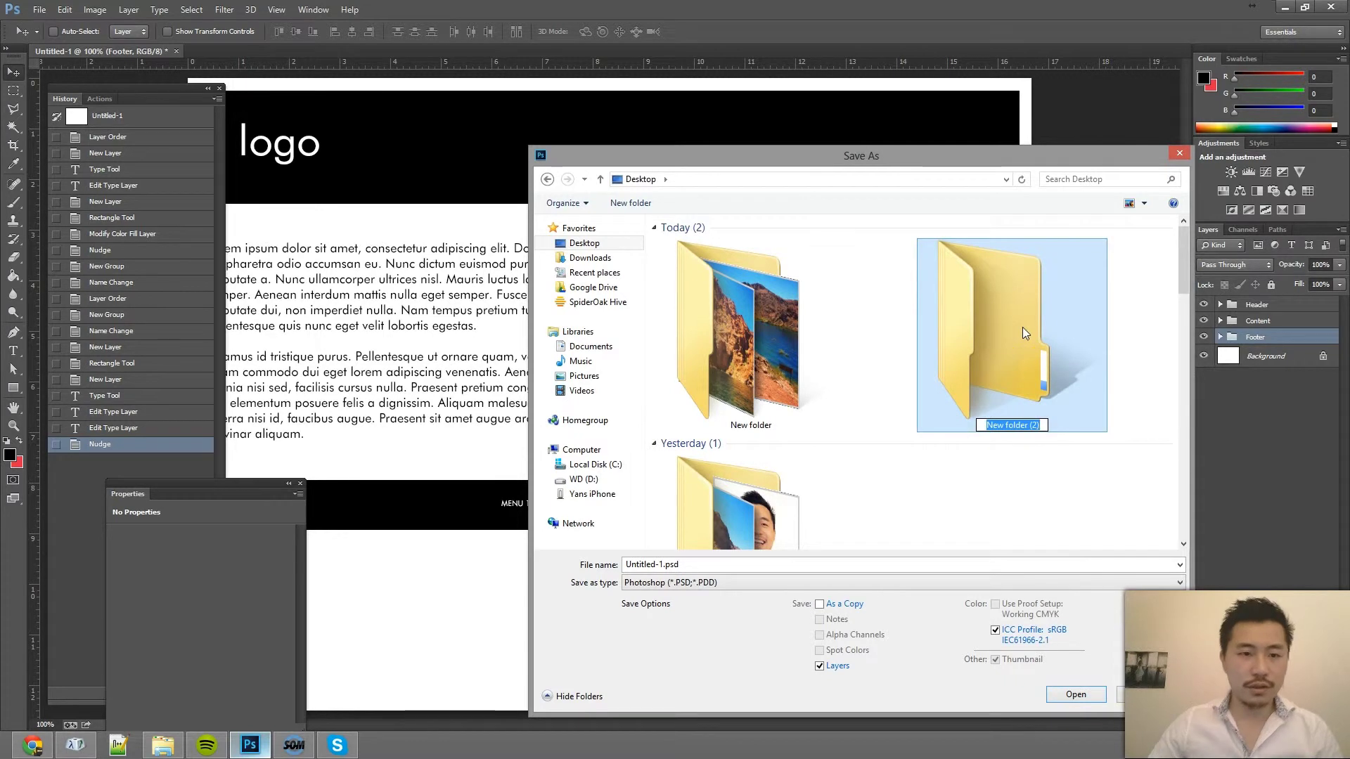
{"action": "type", "text": "Demo"}
{"action": "key", "text": "Return"}
{"action": "key", "text": "Return"}
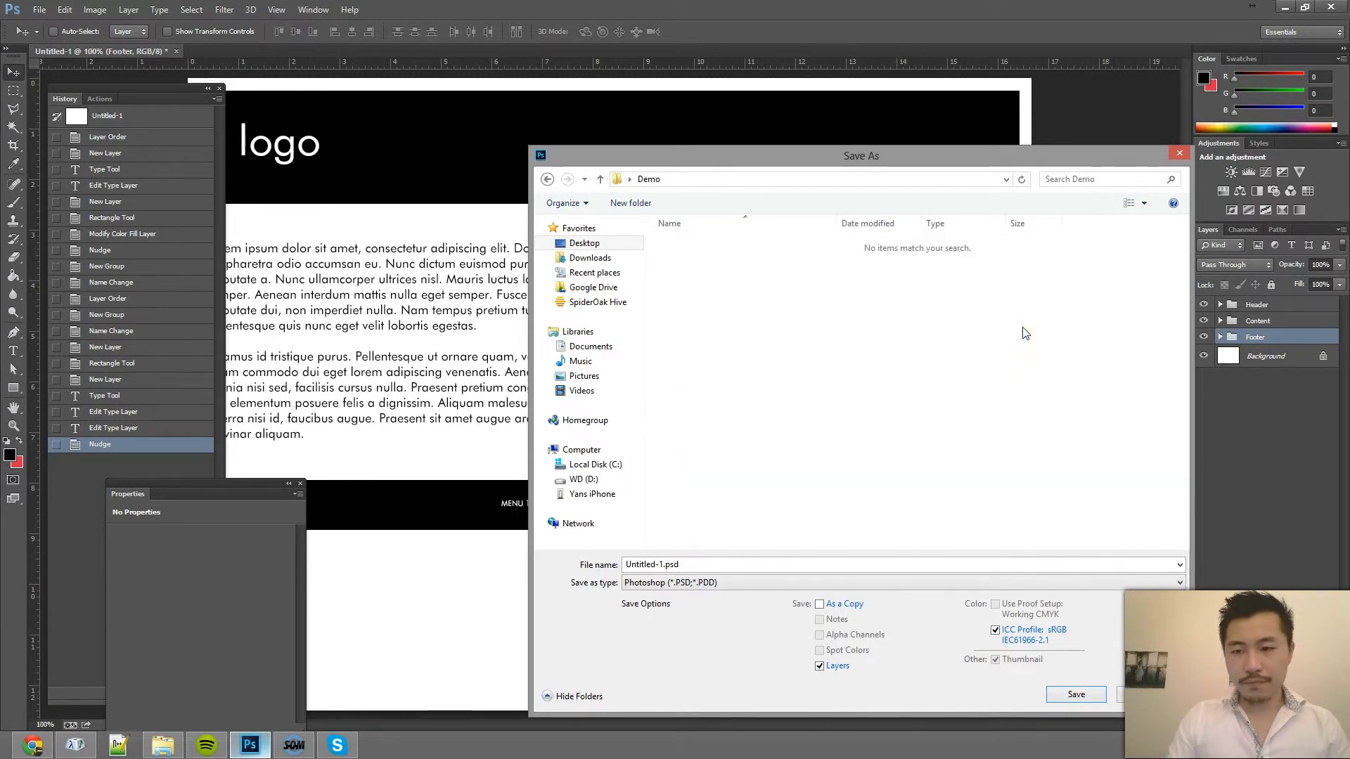
Step: Save the document as homepage inside the Demo folder
{"action": "left_click", "coordinate": [997, 328]}
{"action": "left_click", "coordinate": [747, 571]}
{"action": "left_click", "coordinate": [748, 565]}
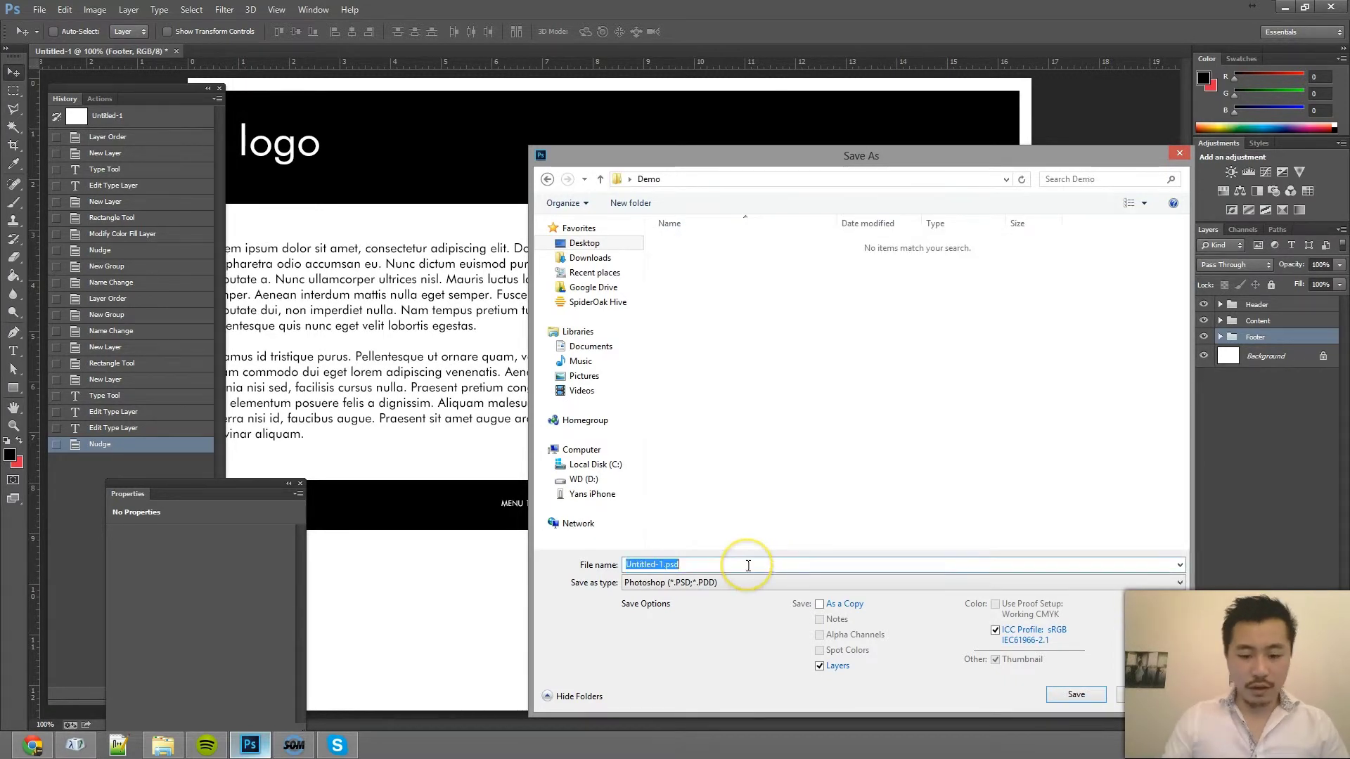
{"action": "key", "text": "Return"}
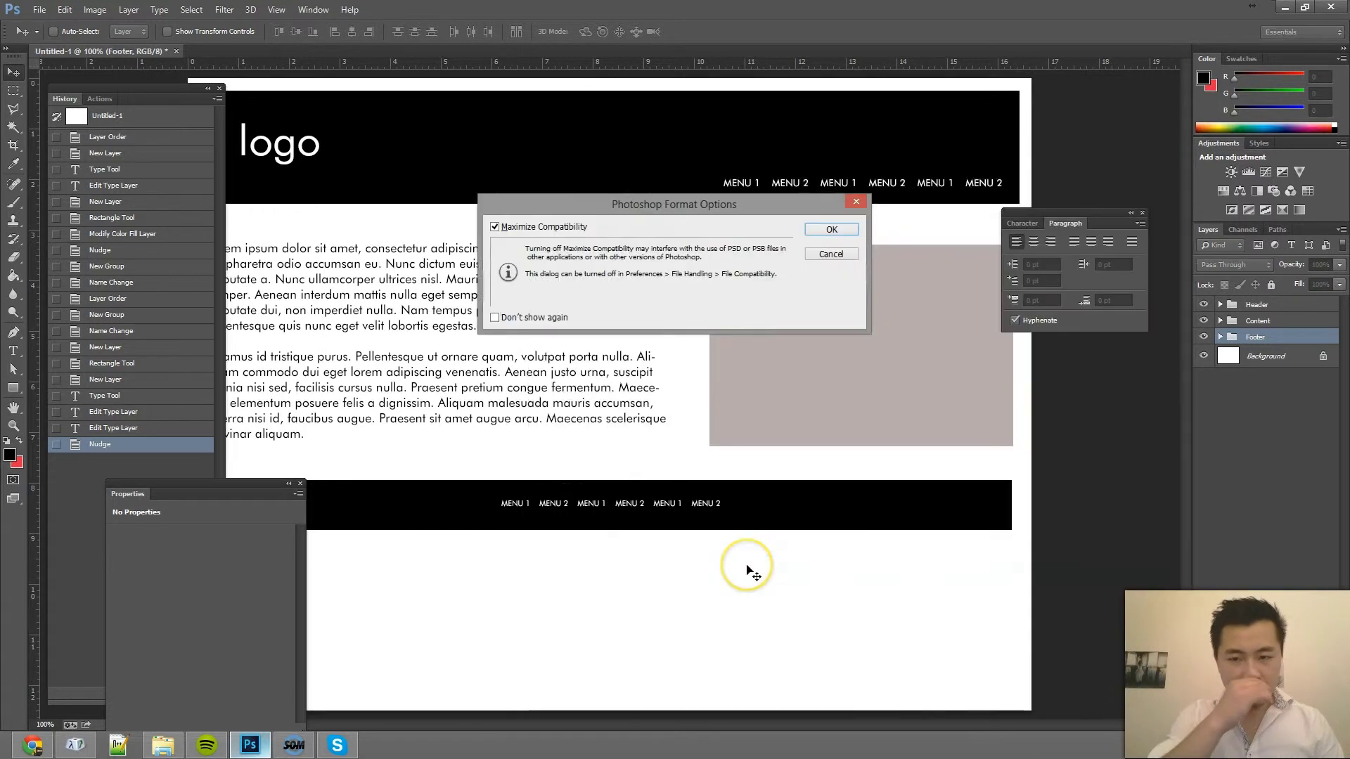
Step: Accept Maximize Compatibility to save homepage.psd, then convert Header and Footer groups to smart objects
{"action": "key", "text": "Return"}
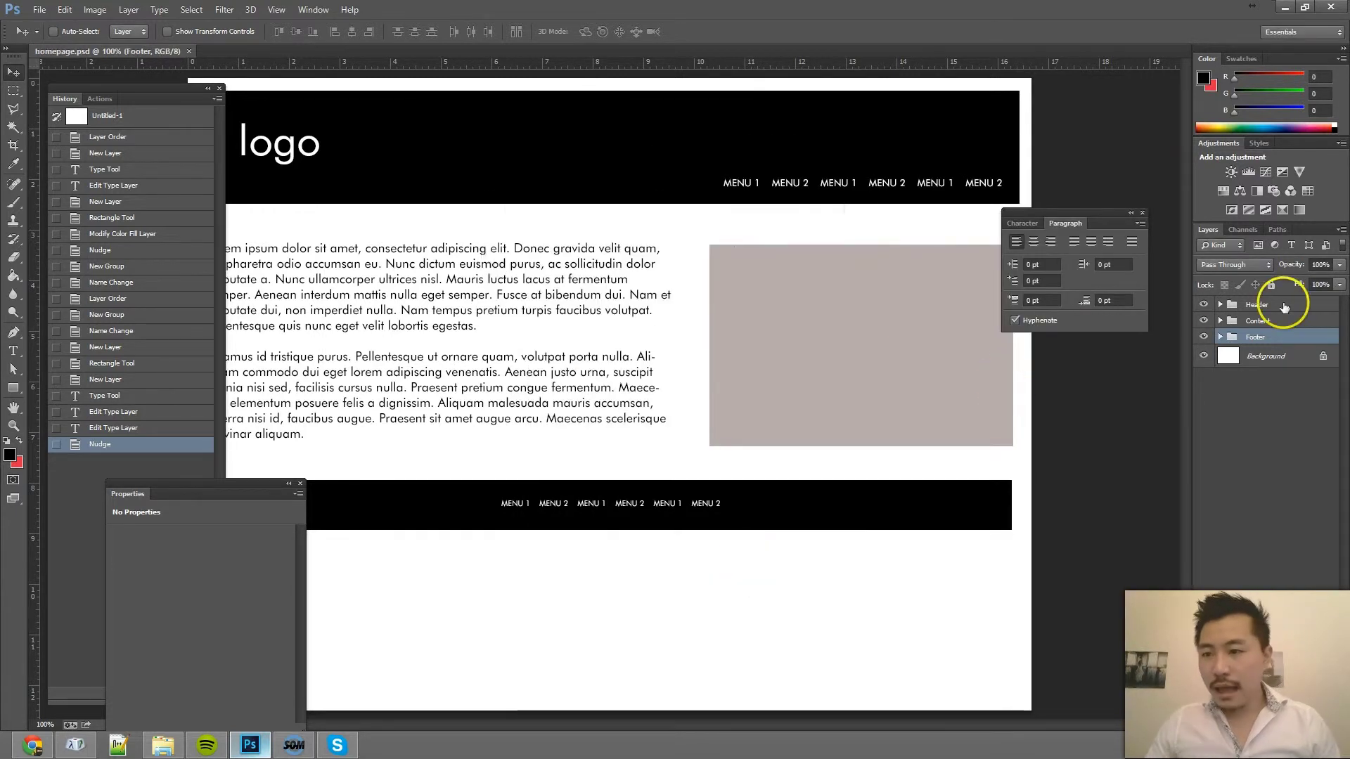
{"action": "left_click", "coordinate": [1285, 308]}
{"action": "right_click", "coordinate": [1284, 304]}
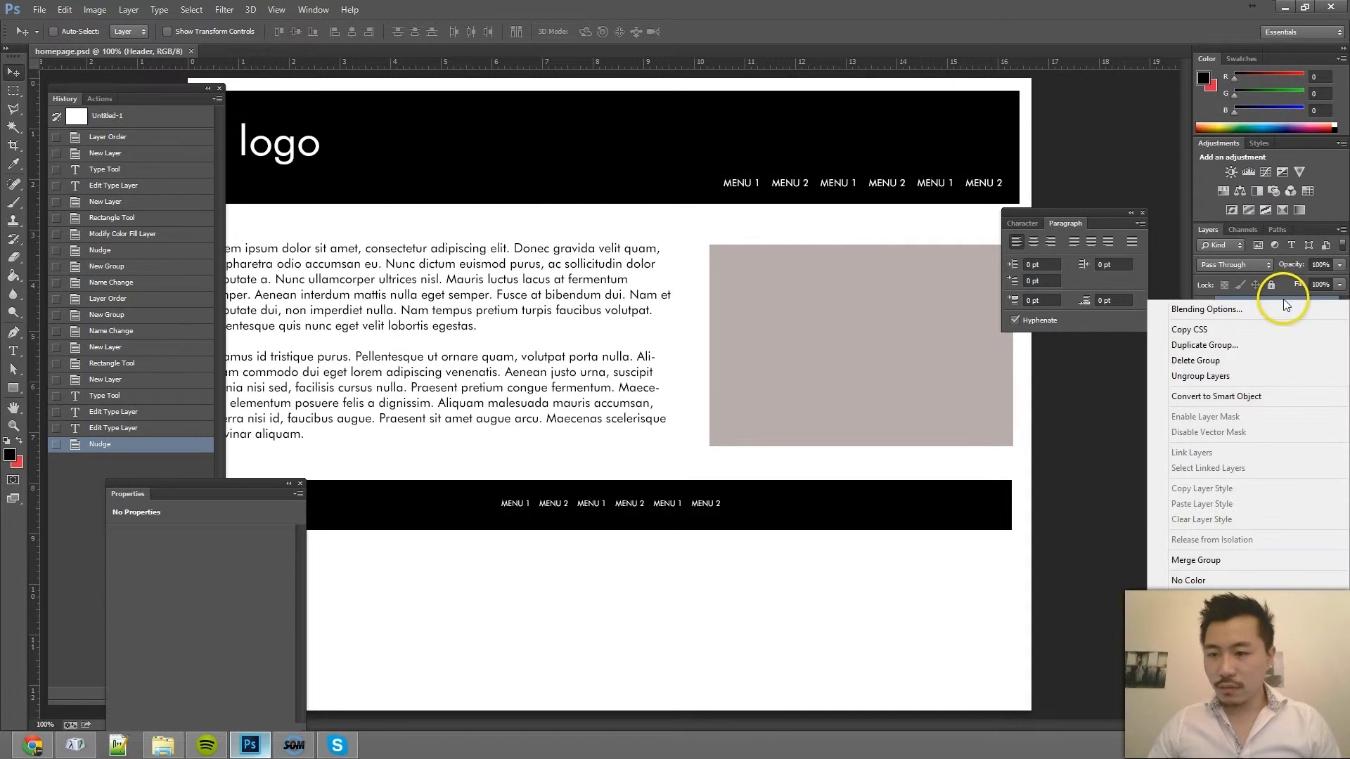
{"action": "left_click", "coordinate": [1250, 397]}
{"action": "right_click", "coordinate": [1275, 348]}
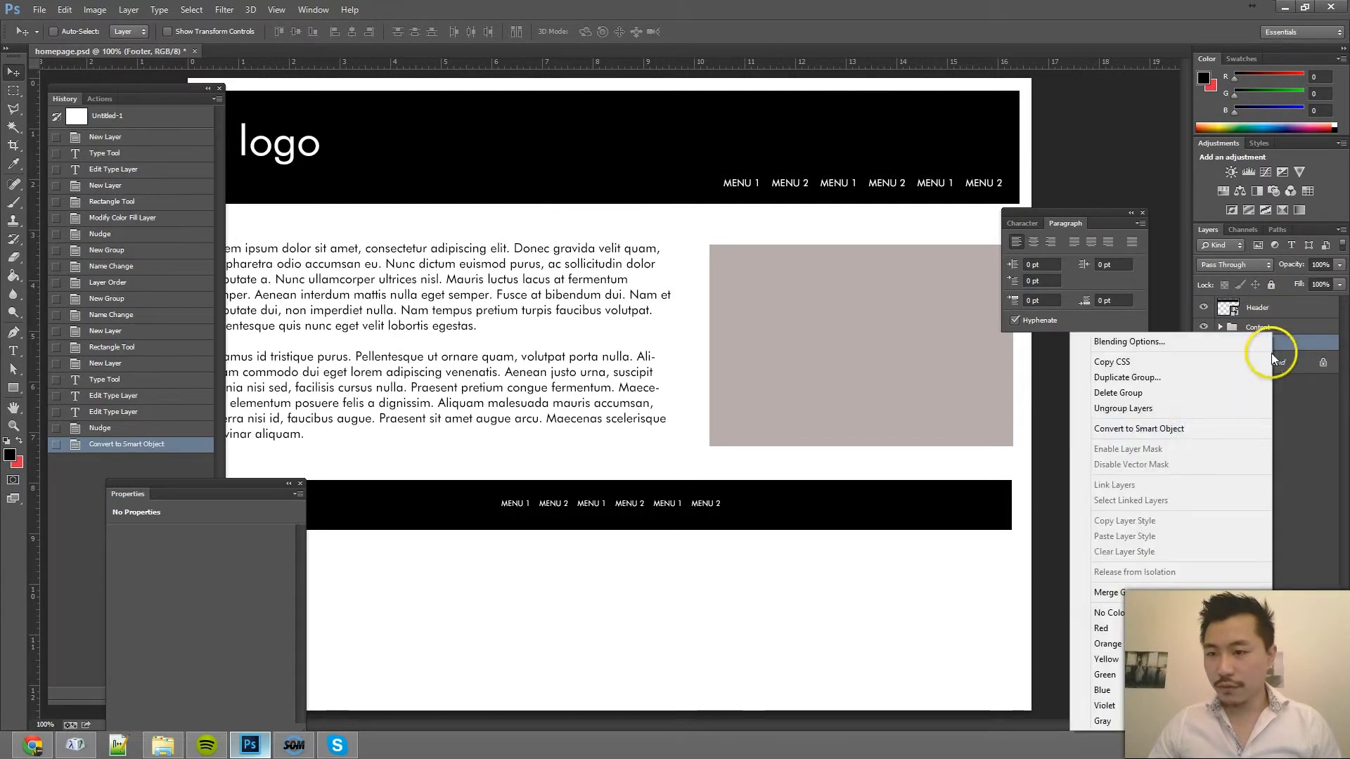
{"action": "left_click", "coordinate": [1203, 425]}
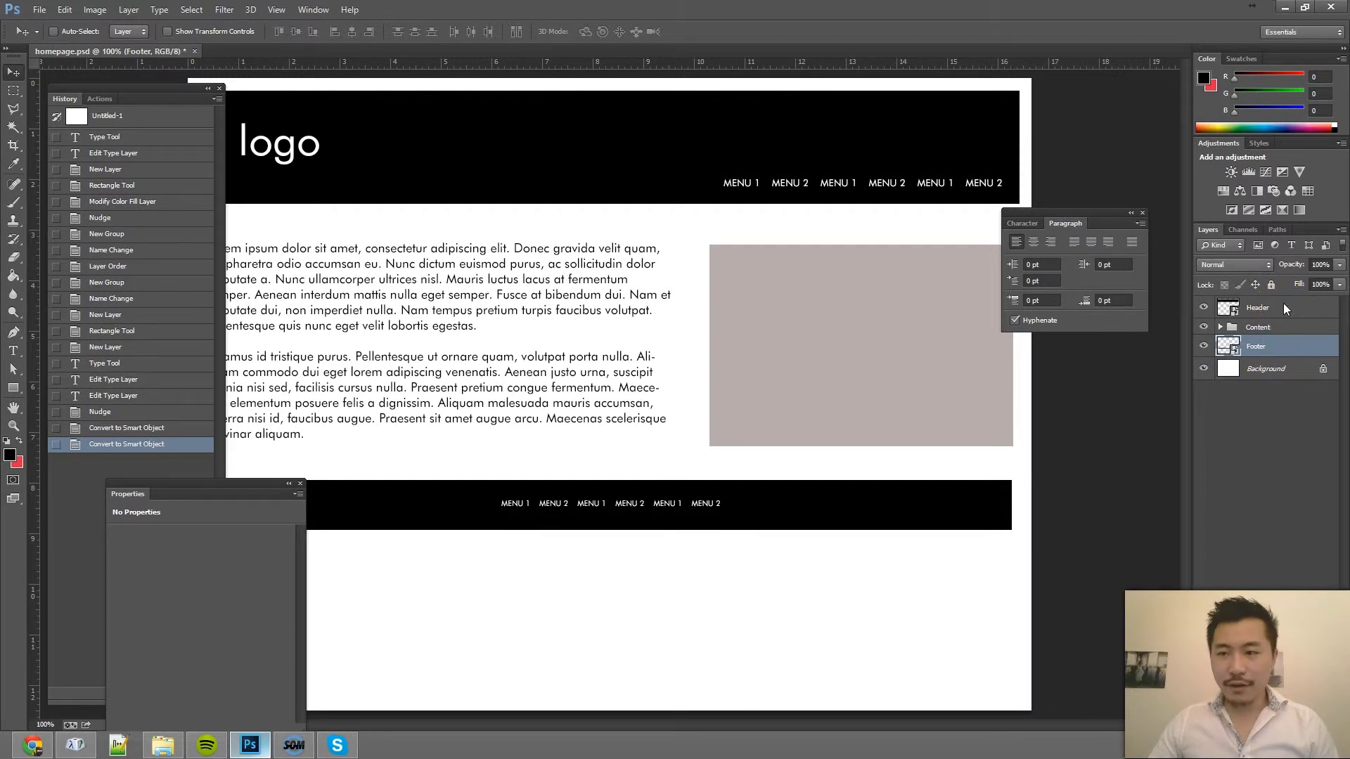
Step: Export the Header smart object's contents as _Header.psb into the Demo folder
{"action": "right_click", "coordinate": [1284, 307]}
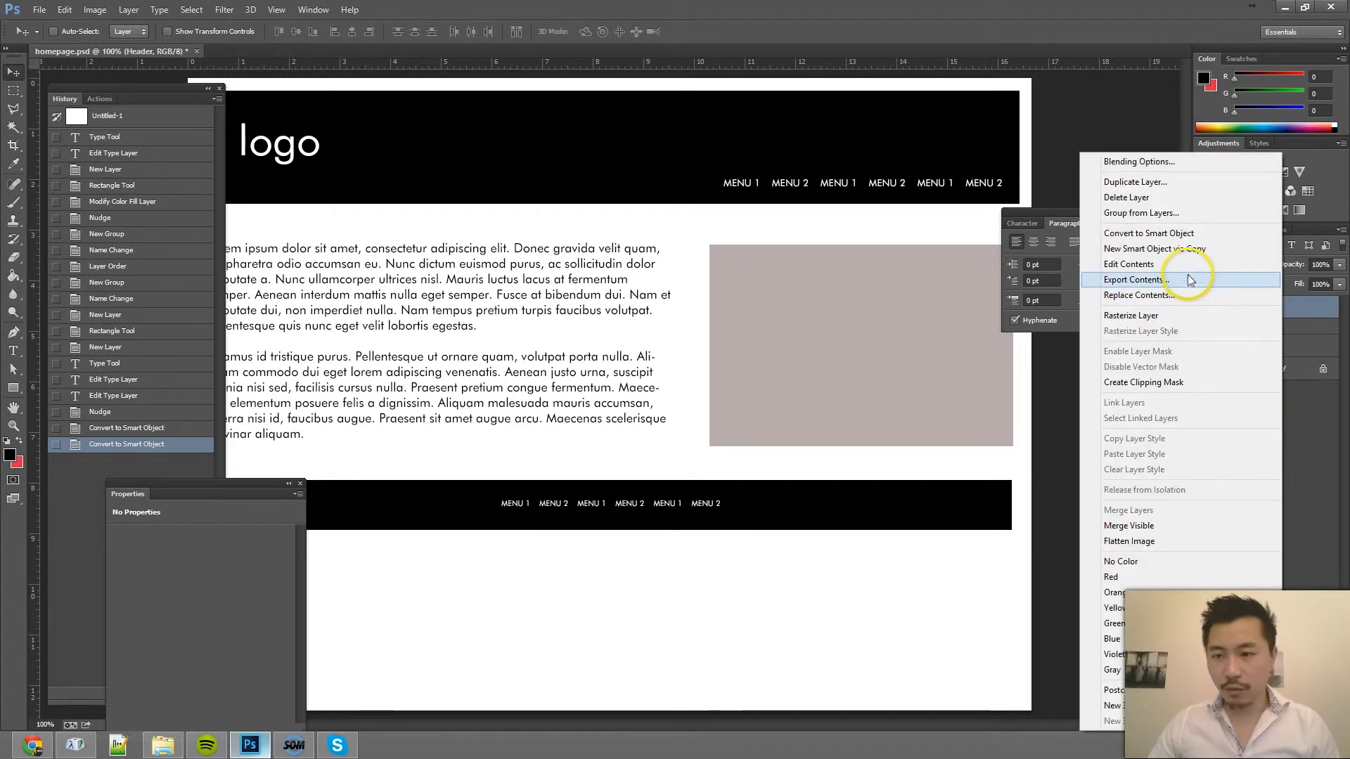
{"action": "left_click", "coordinate": [1126, 281]}
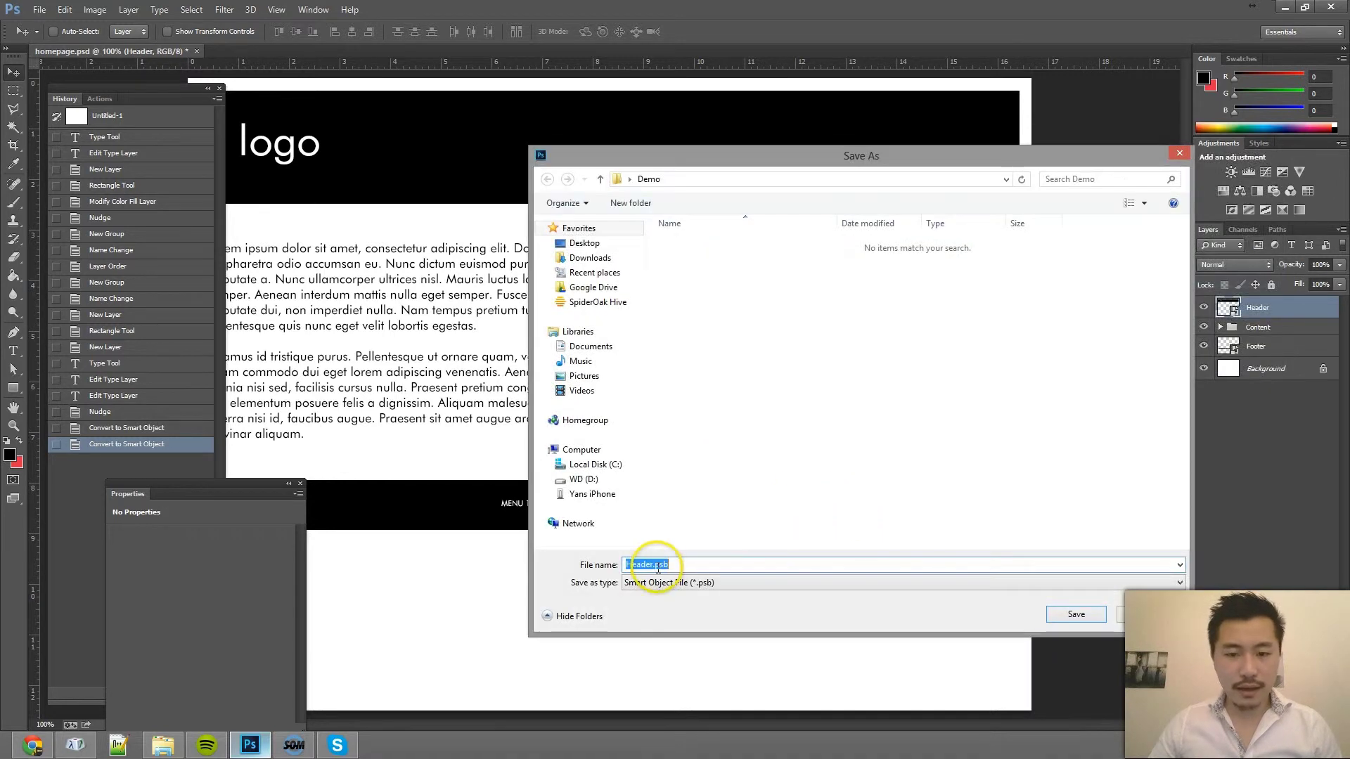
{"action": "key", "text": "Home"}
{"action": "type", "text": "_"}
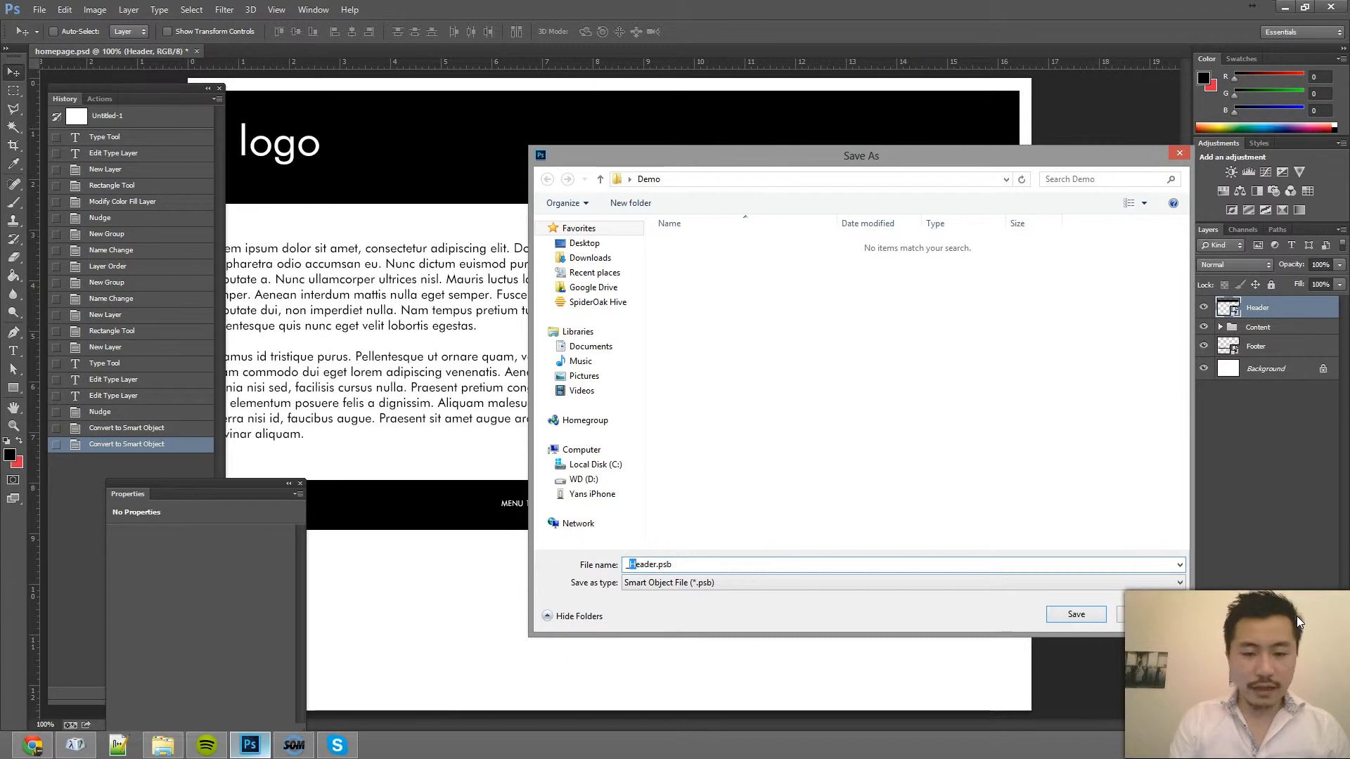
{"action": "key", "text": "shift+Right"}
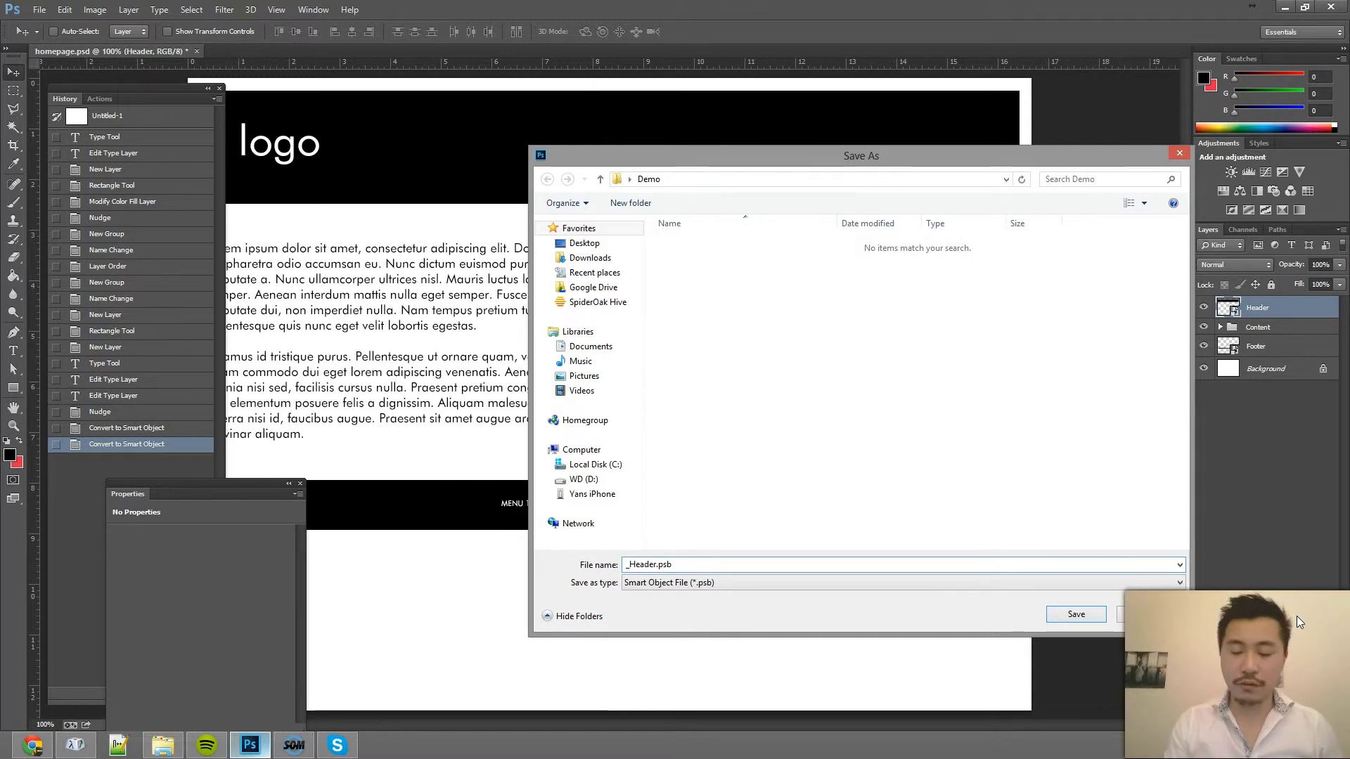
{"action": "key", "text": "Return"}
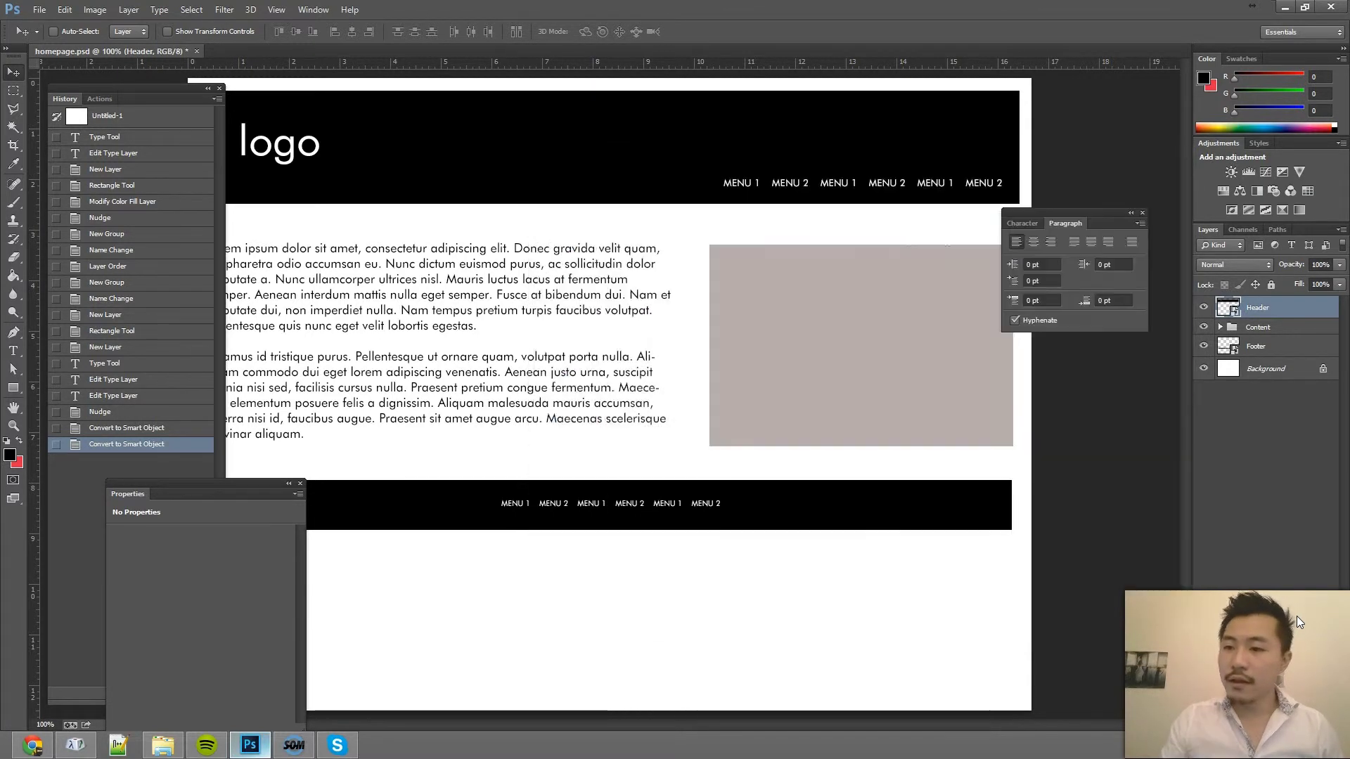
Step: Export the Footer smart object's contents as a PSB file in the Demo folder
{"action": "right_click", "coordinate": [1297, 343]}
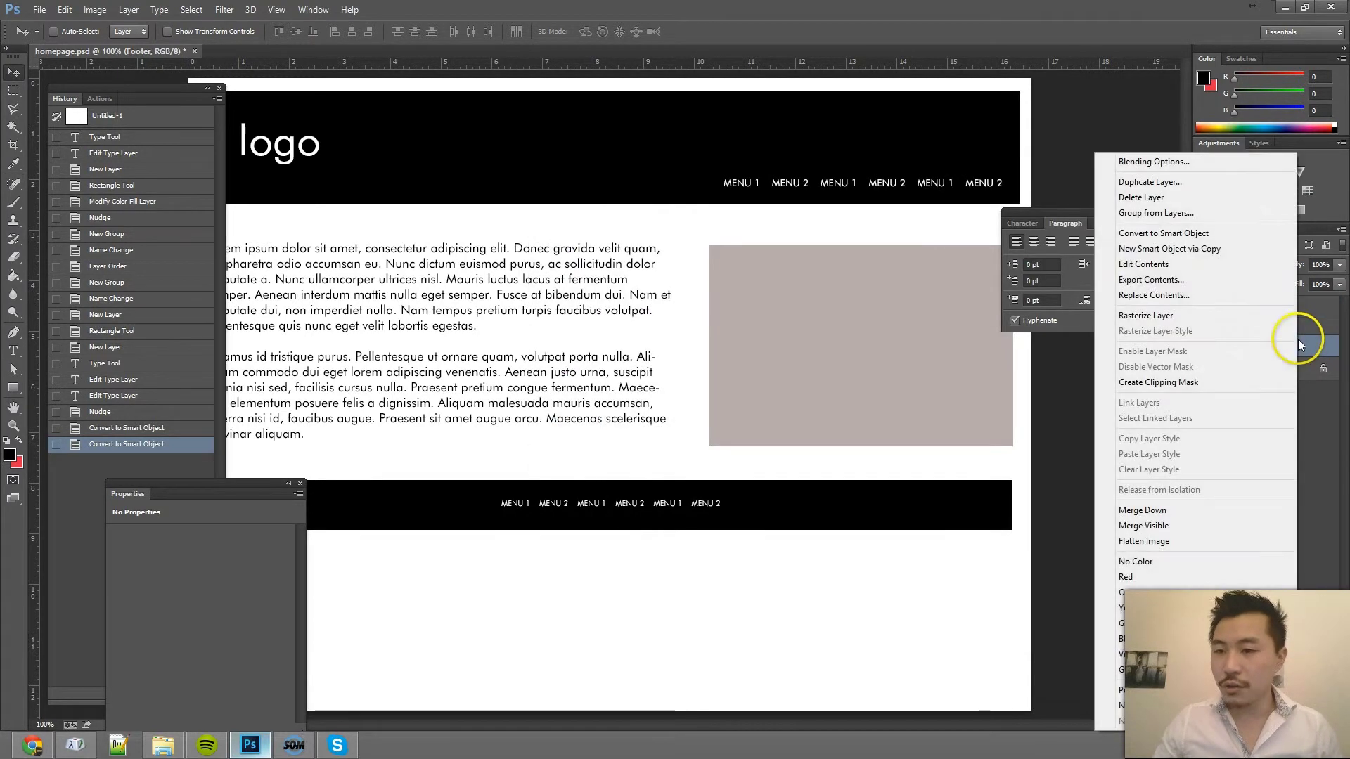
{"action": "left_click", "coordinate": [1202, 281]}
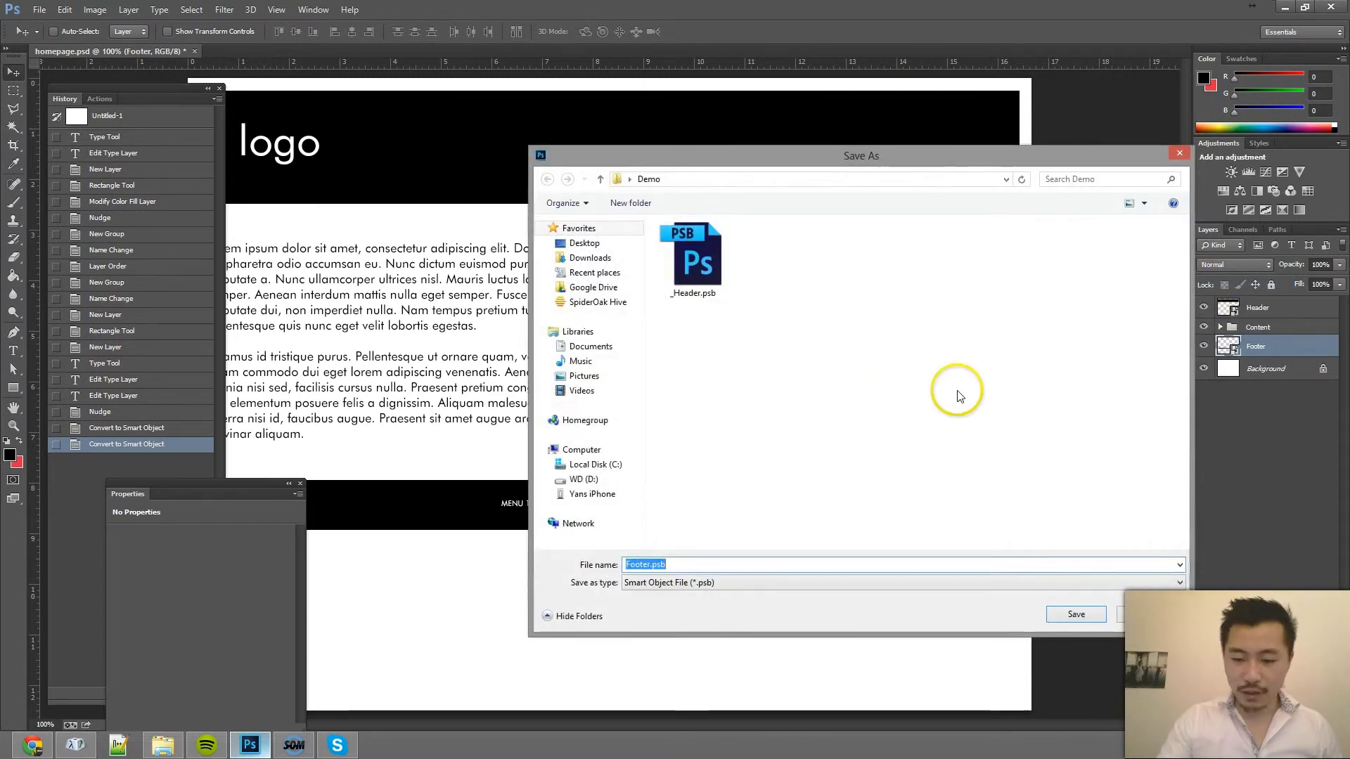
{"action": "key", "text": "Return"}
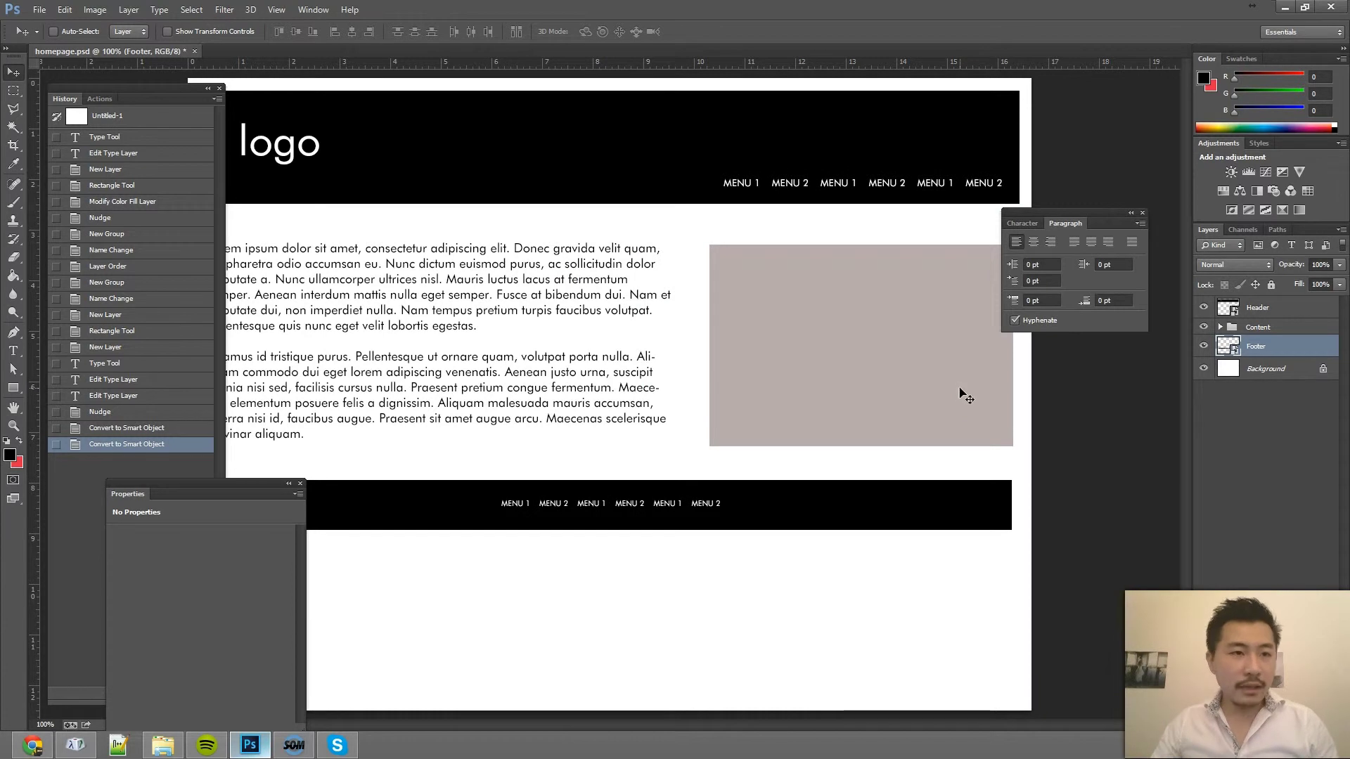
Step: Save the homepage document, after backing out of an accidental Save As
{"action": "left_click", "coordinate": [946, 362]}
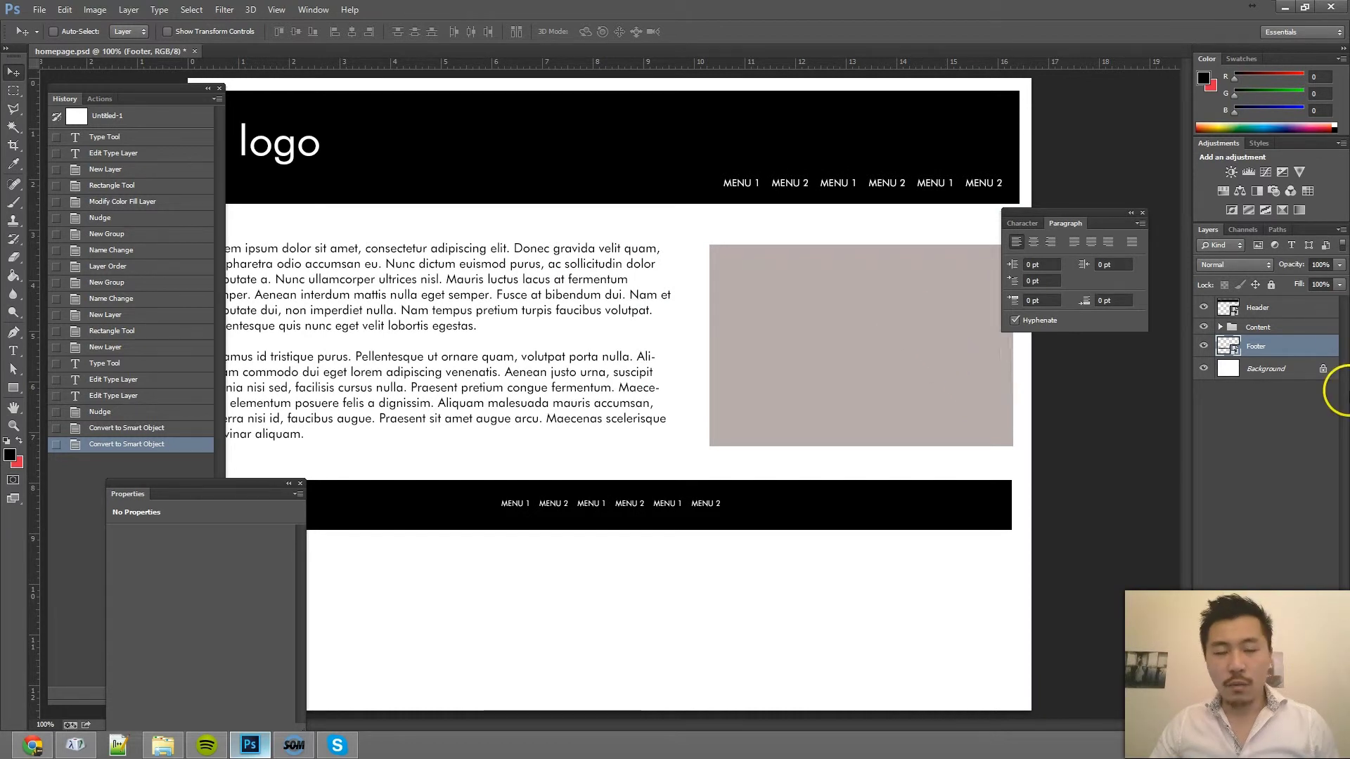
{"action": "left_click", "coordinate": [47, 7]}
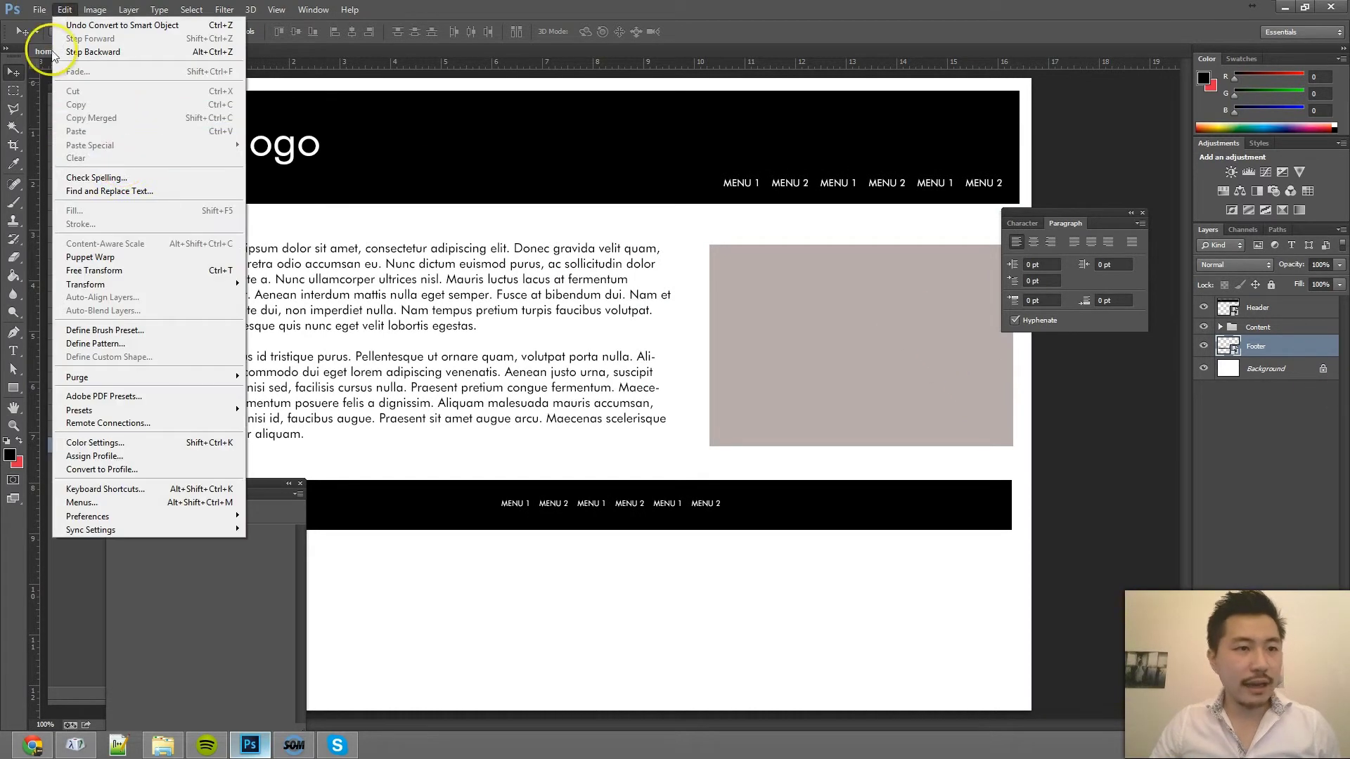
{"action": "left_click", "coordinate": [108, 185]}
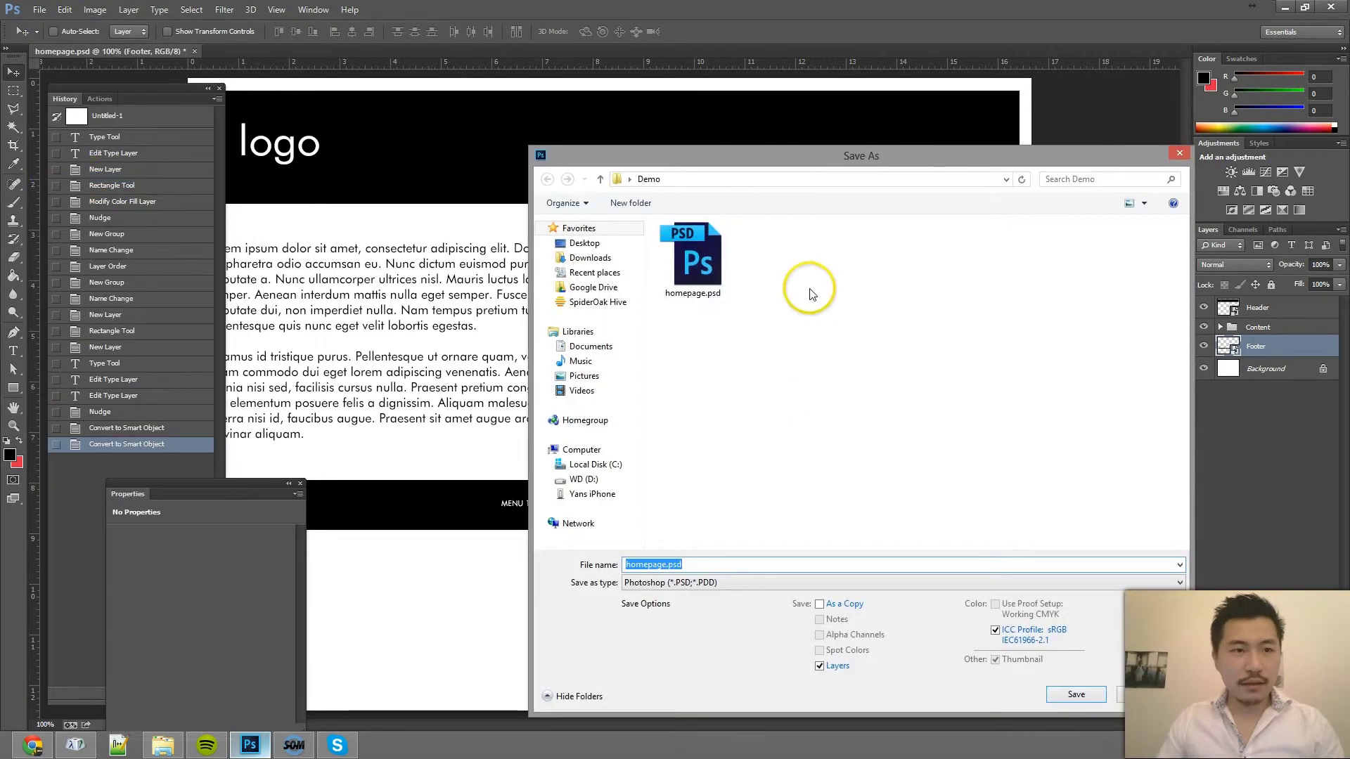
{"action": "left_click", "coordinate": [1184, 154]}
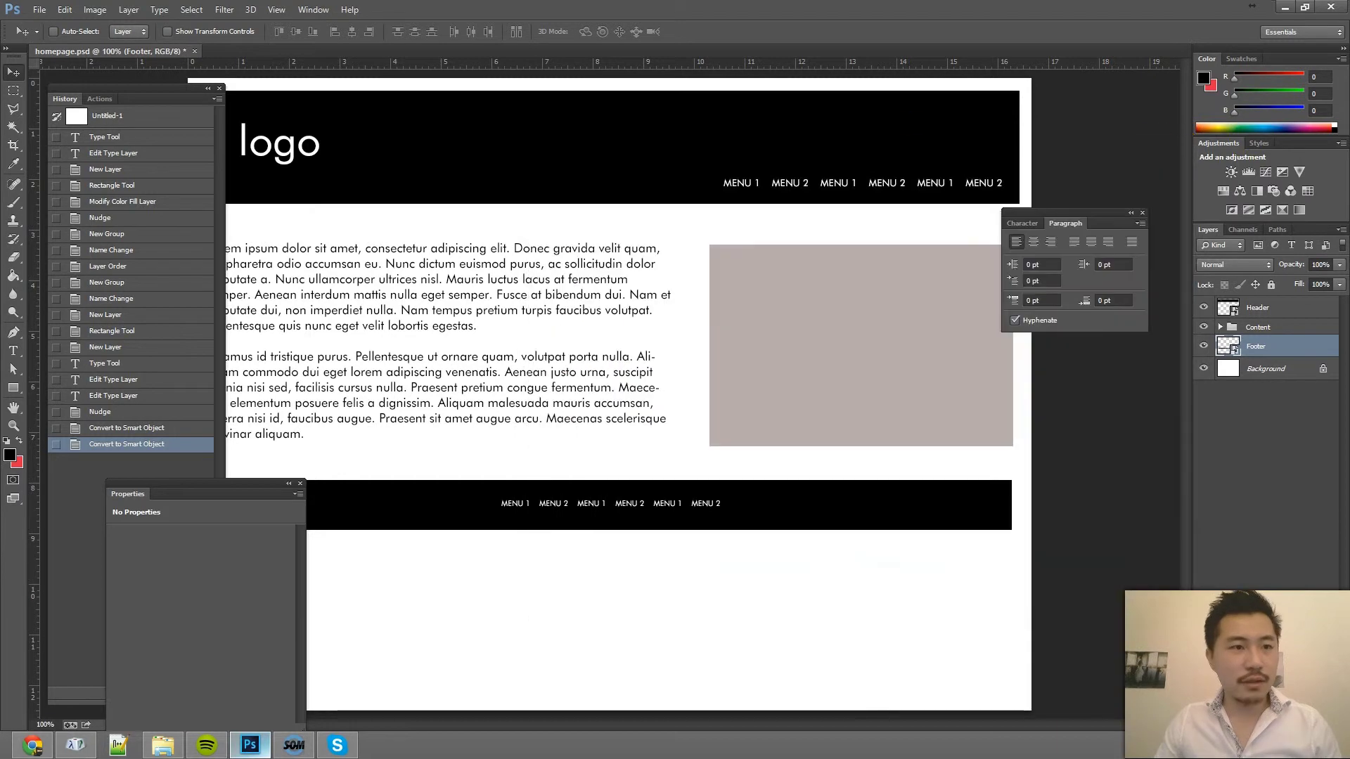
{"action": "left_click", "coordinate": [41, 10]}
{"action": "left_click", "coordinate": [88, 168]}
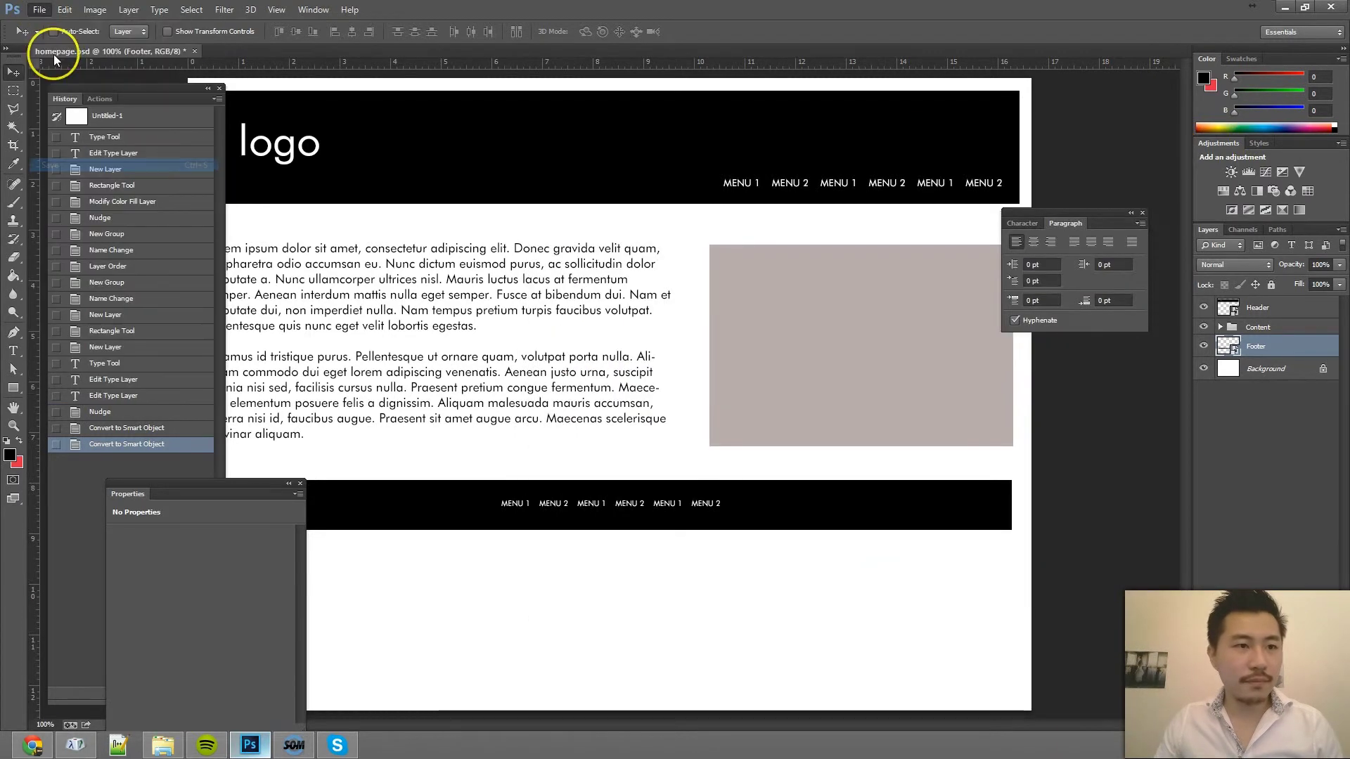
Step: Save a copy of the layout as about.psd with maximum compatibility
{"action": "left_click", "coordinate": [39, 10]}
{"action": "left_click", "coordinate": [116, 180]}
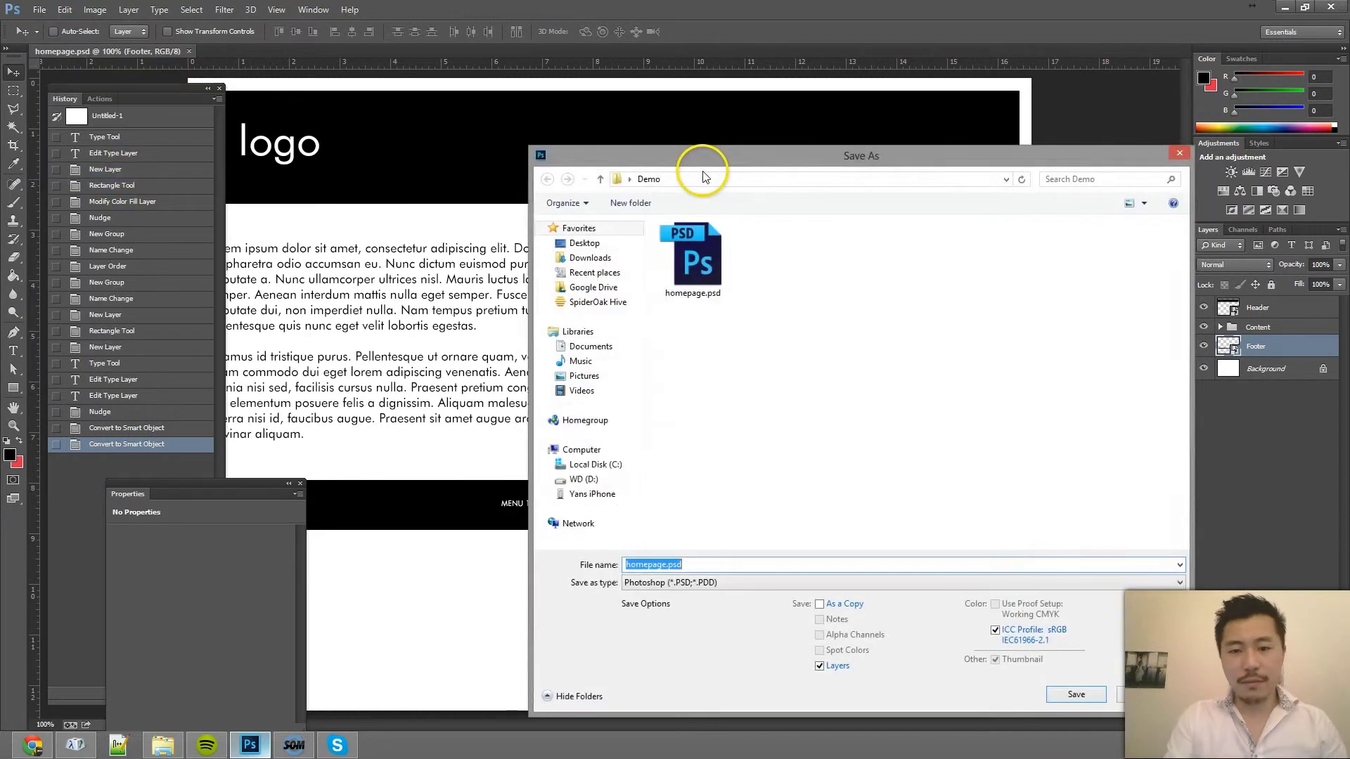
{"action": "type", "text": "about"}
{"action": "key", "text": "Return"}
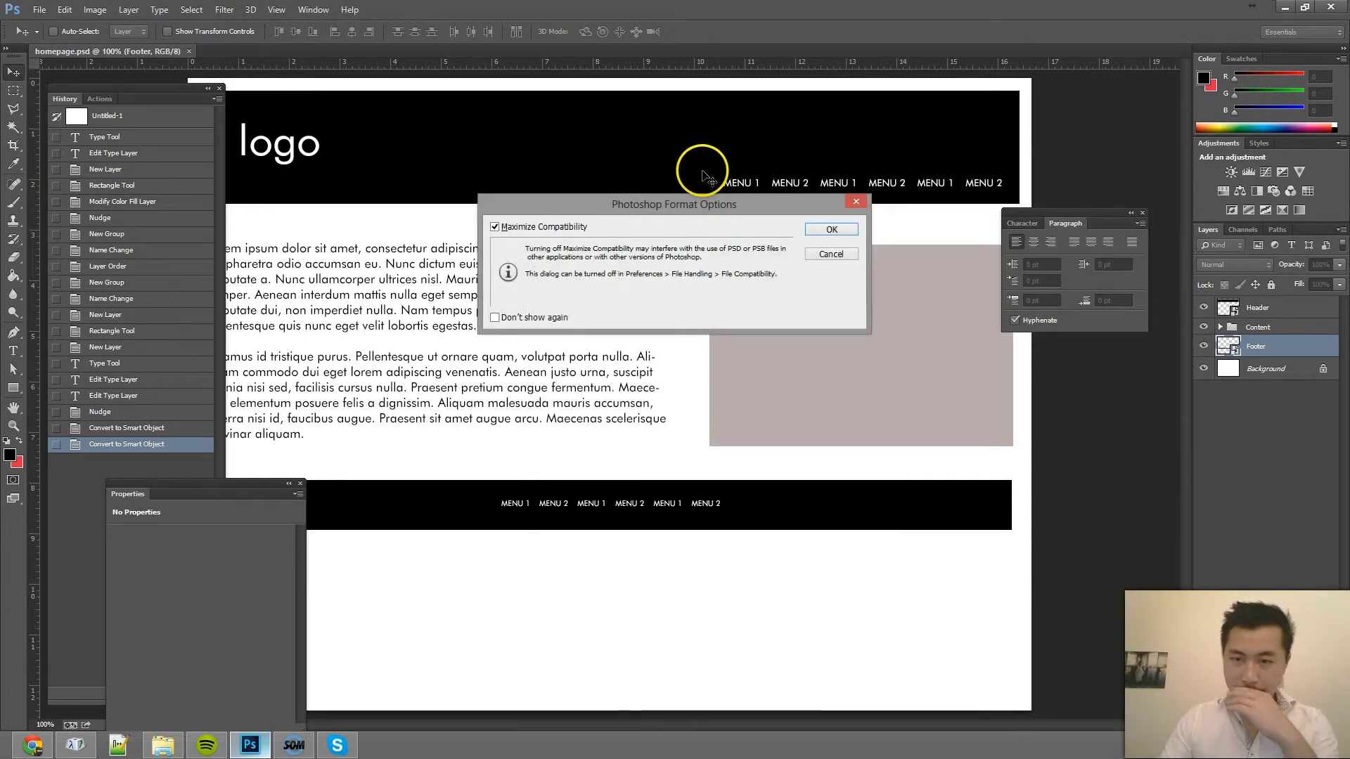
{"action": "key", "text": "Return"}
Step: Widen the body text box to the page's right edge
{"action": "key", "text": "t"}
{"action": "left_click", "coordinate": [651, 271]}
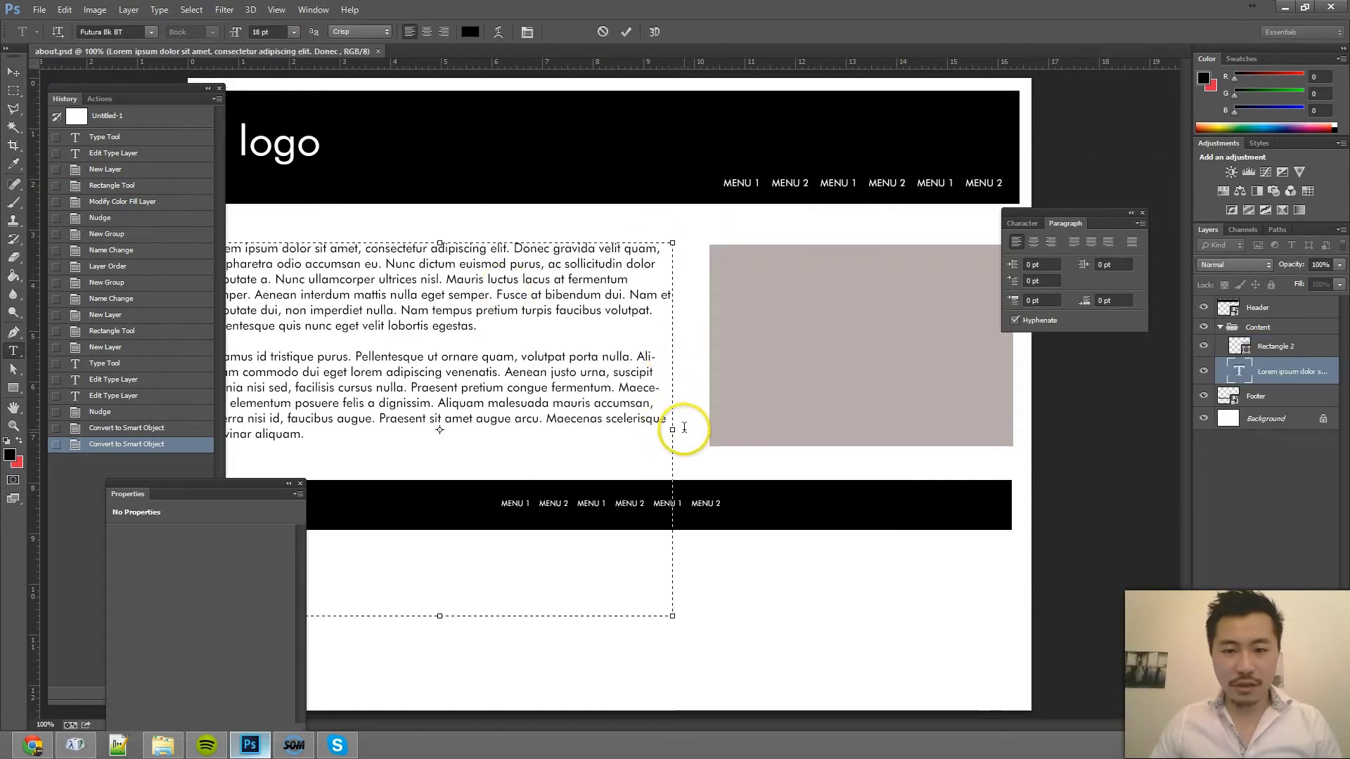
{"action": "left_click_drag", "start_coordinate": [675, 431], "coordinate": [956, 430]}
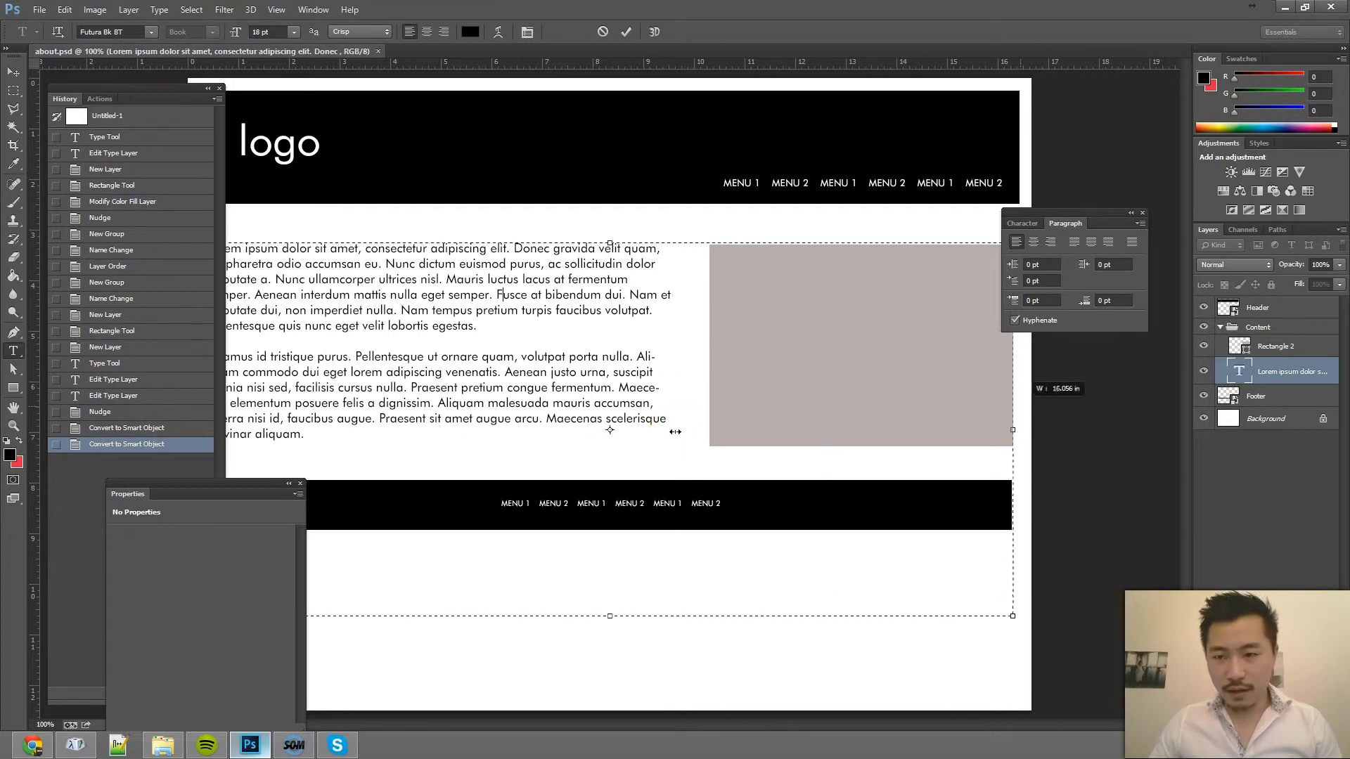
{"action": "left_click_drag", "start_coordinate": [675, 431], "coordinate": [1013, 430]}
{"action": "key", "text": "ctrl+Return"}
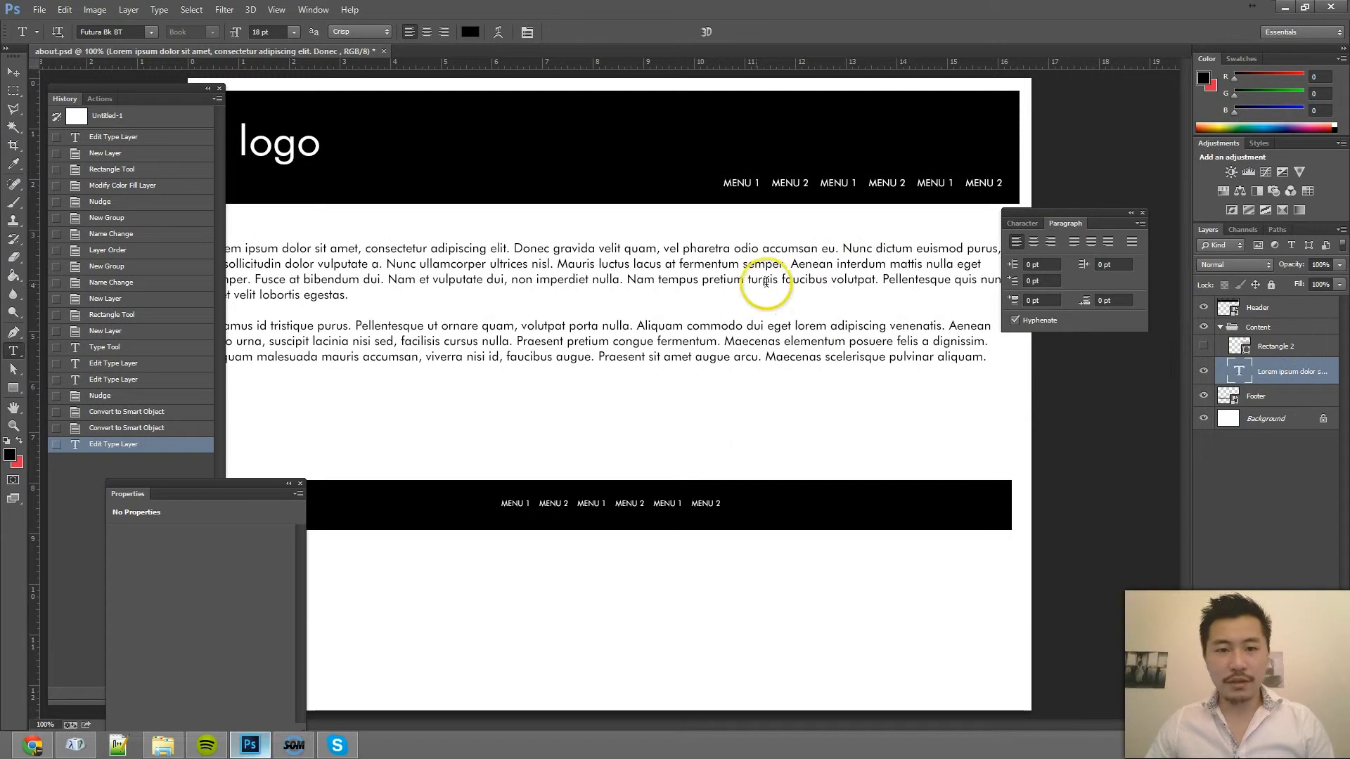
Step: Add an ABOUT US heading line above the body text and save about.psd
{"action": "key", "text": "Tab"}
{"action": "left_click", "coordinate": [583, 313]}
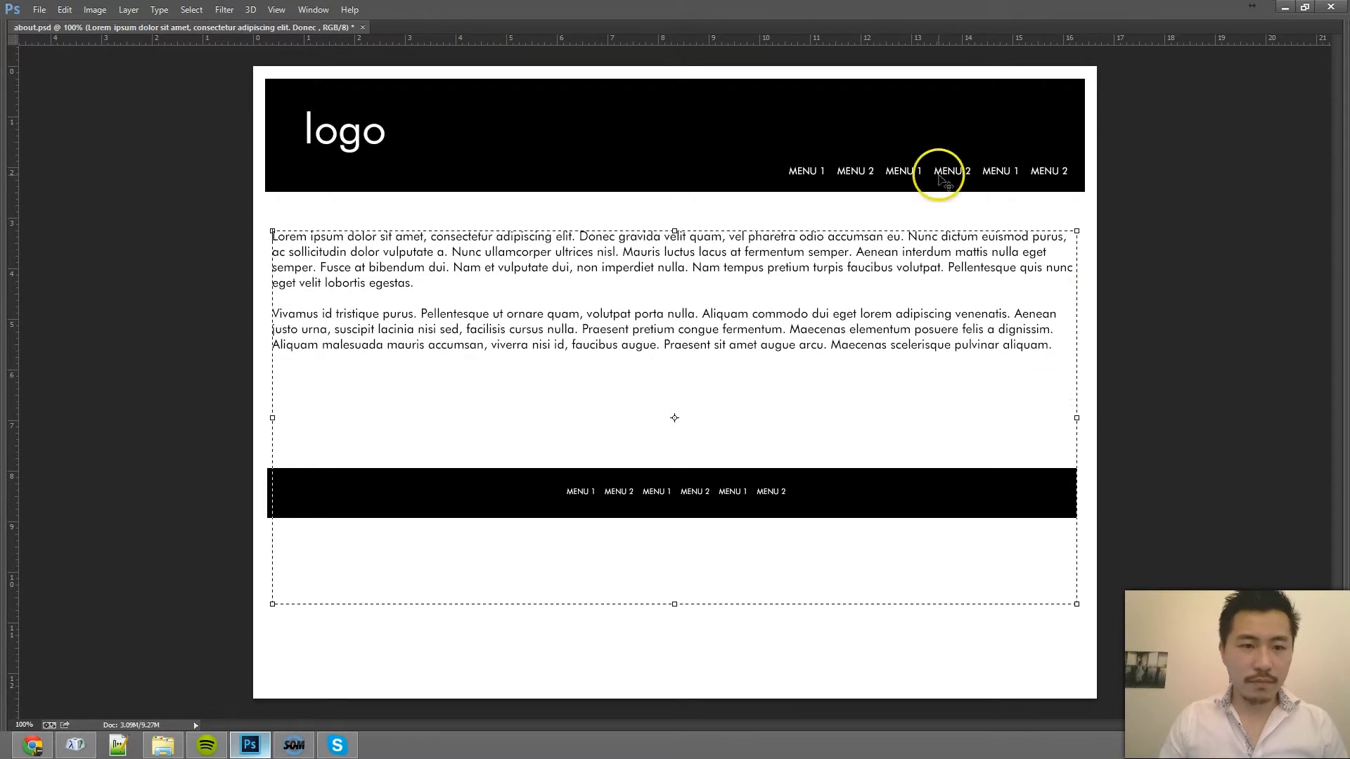
{"action": "key", "text": "Return"}
{"action": "key", "text": "Return"}
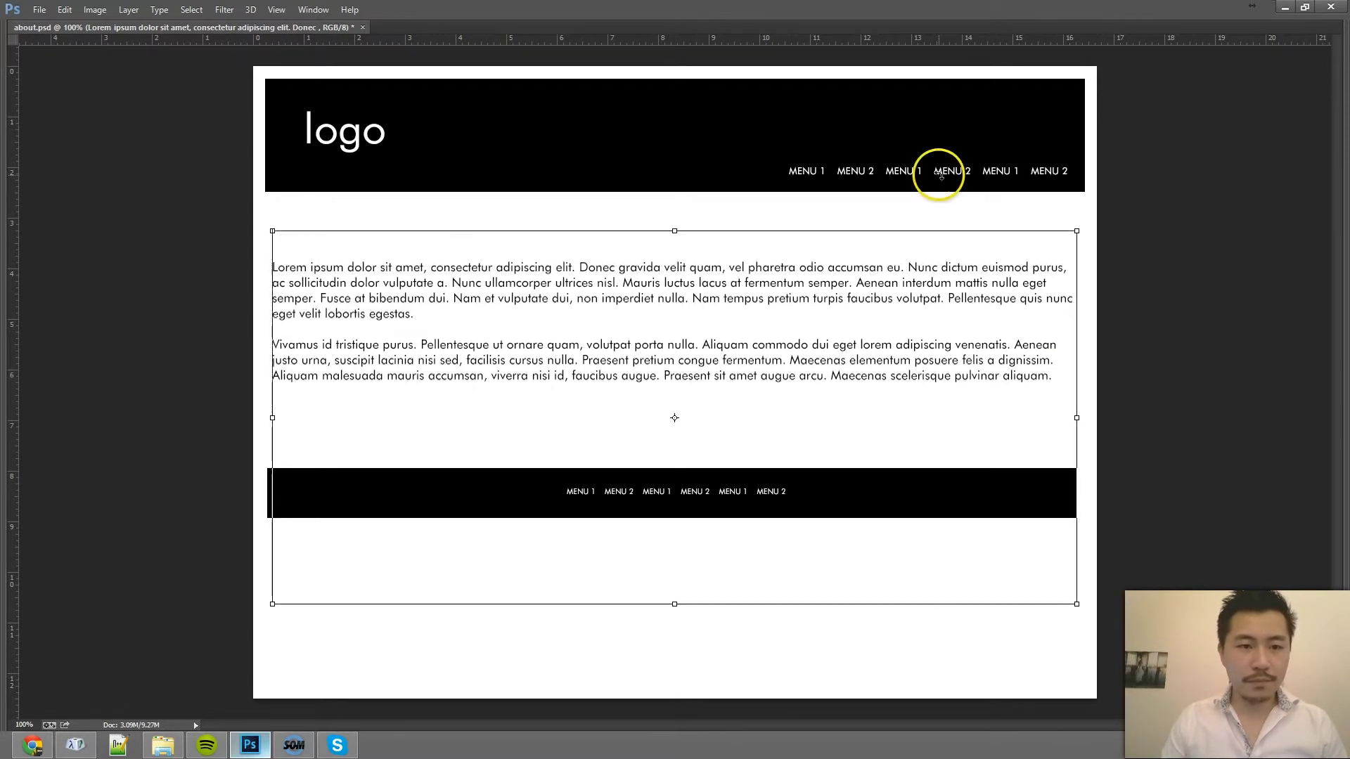
{"action": "key", "text": "ctrl+Return"}
{"action": "key", "text": "Tab"}
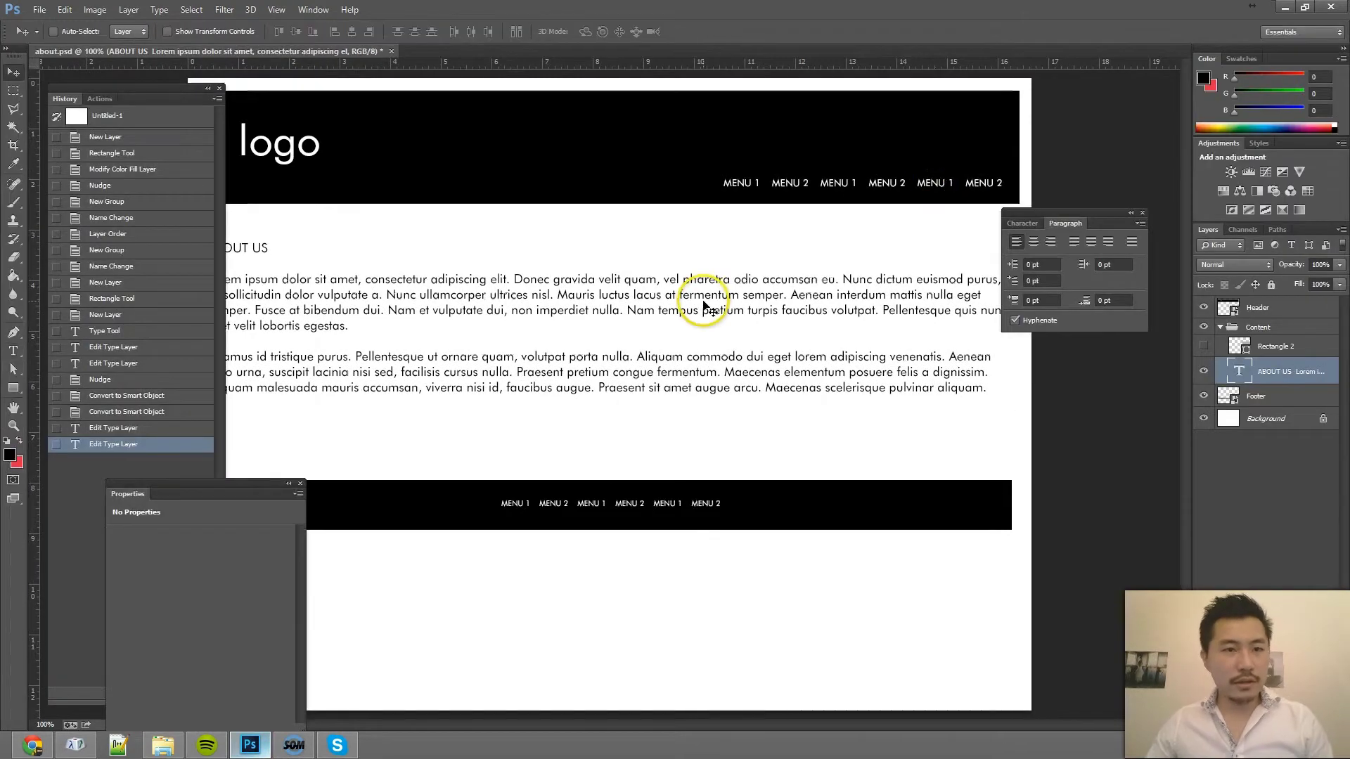
{"action": "key", "text": "ctrl+s"}
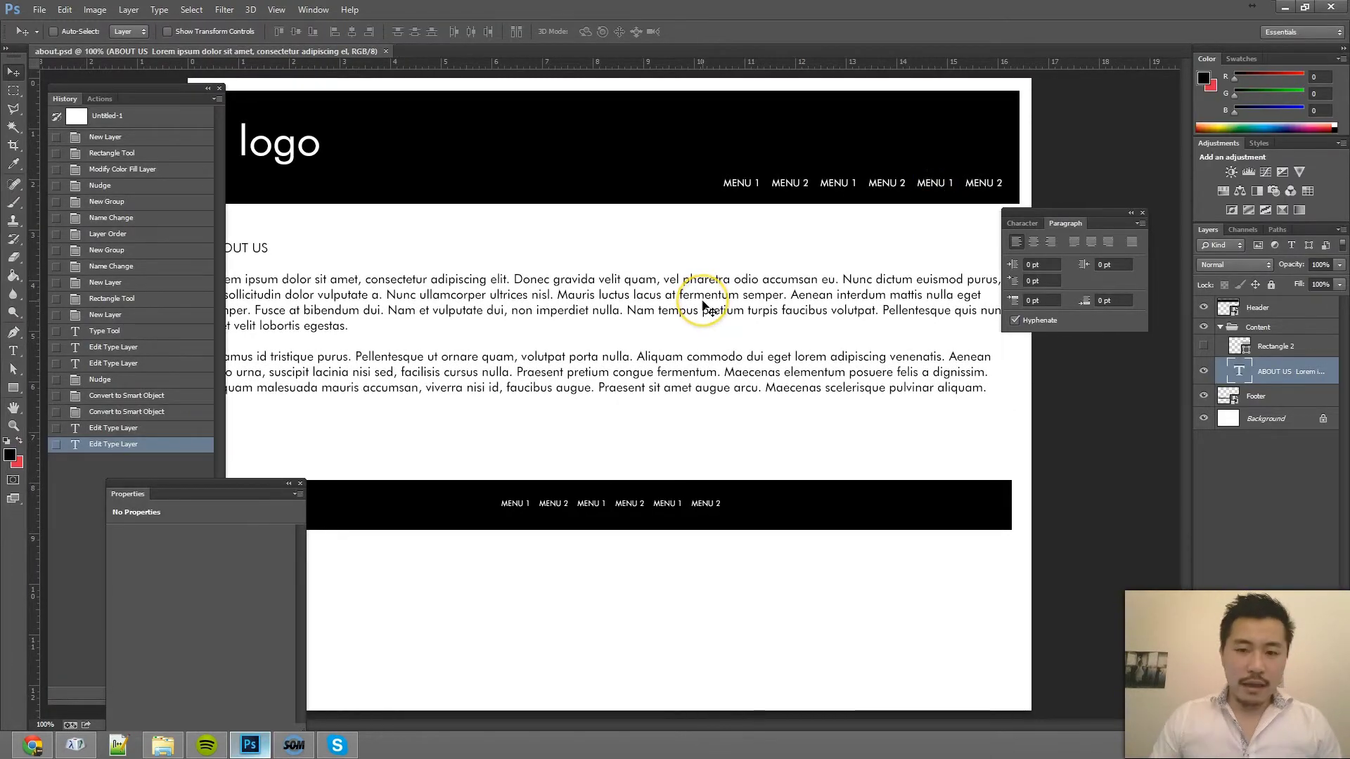
{"action": "key", "text": "ctrl+shift+s"}
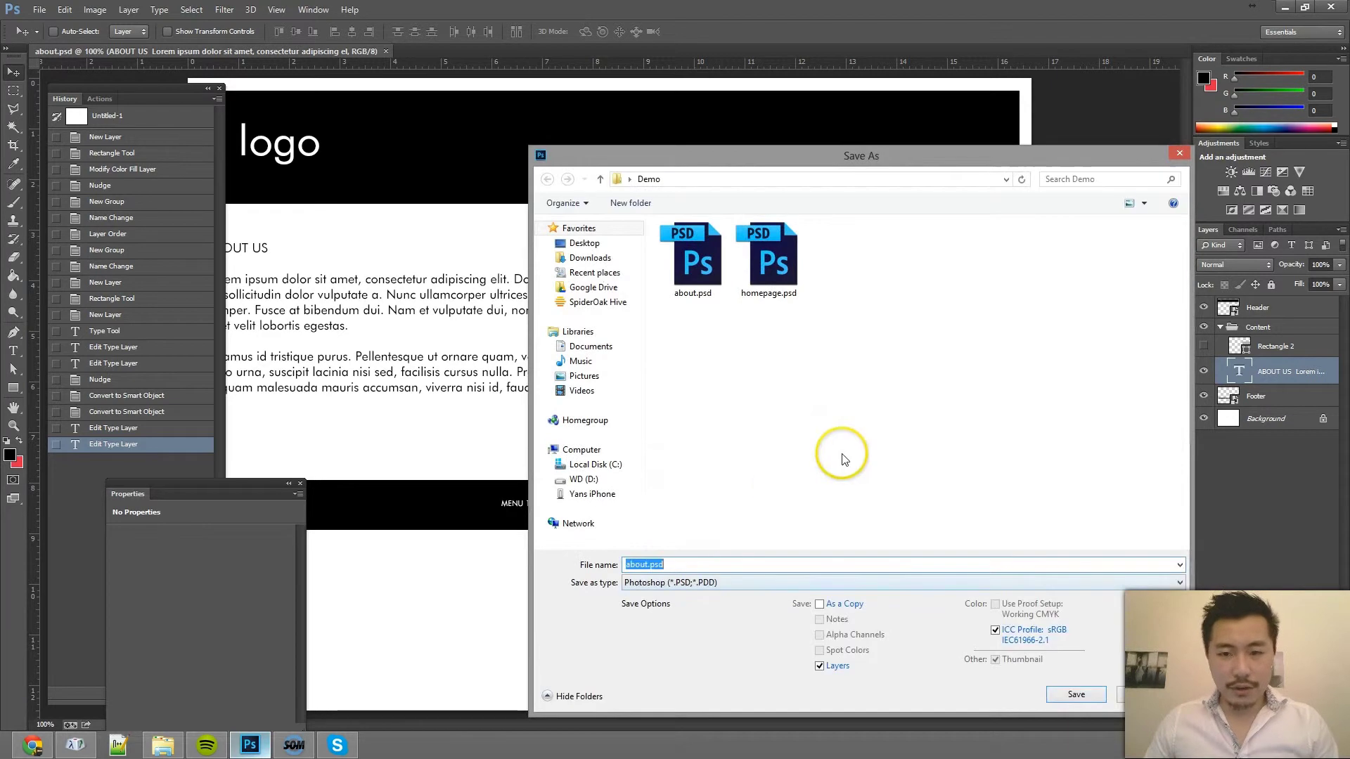
Step: Save the copy under the name contact.psd
{"action": "left_click", "coordinate": [799, 567]}
{"action": "type", "text": "contact"}
{"action": "key", "text": "Return"}
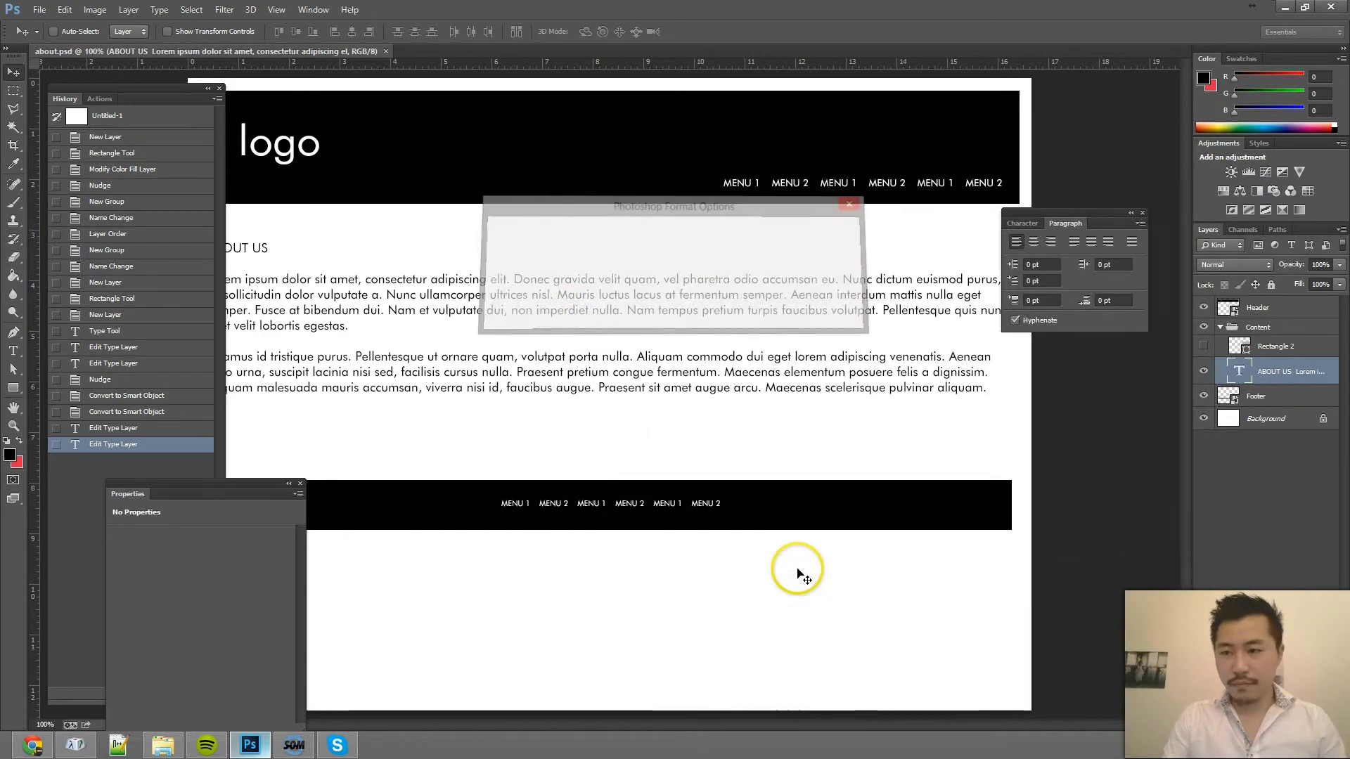
Step: Retitle the ABOUT US heading to CONTACT
{"action": "key", "text": "t"}
{"action": "key", "text": "Tab"}
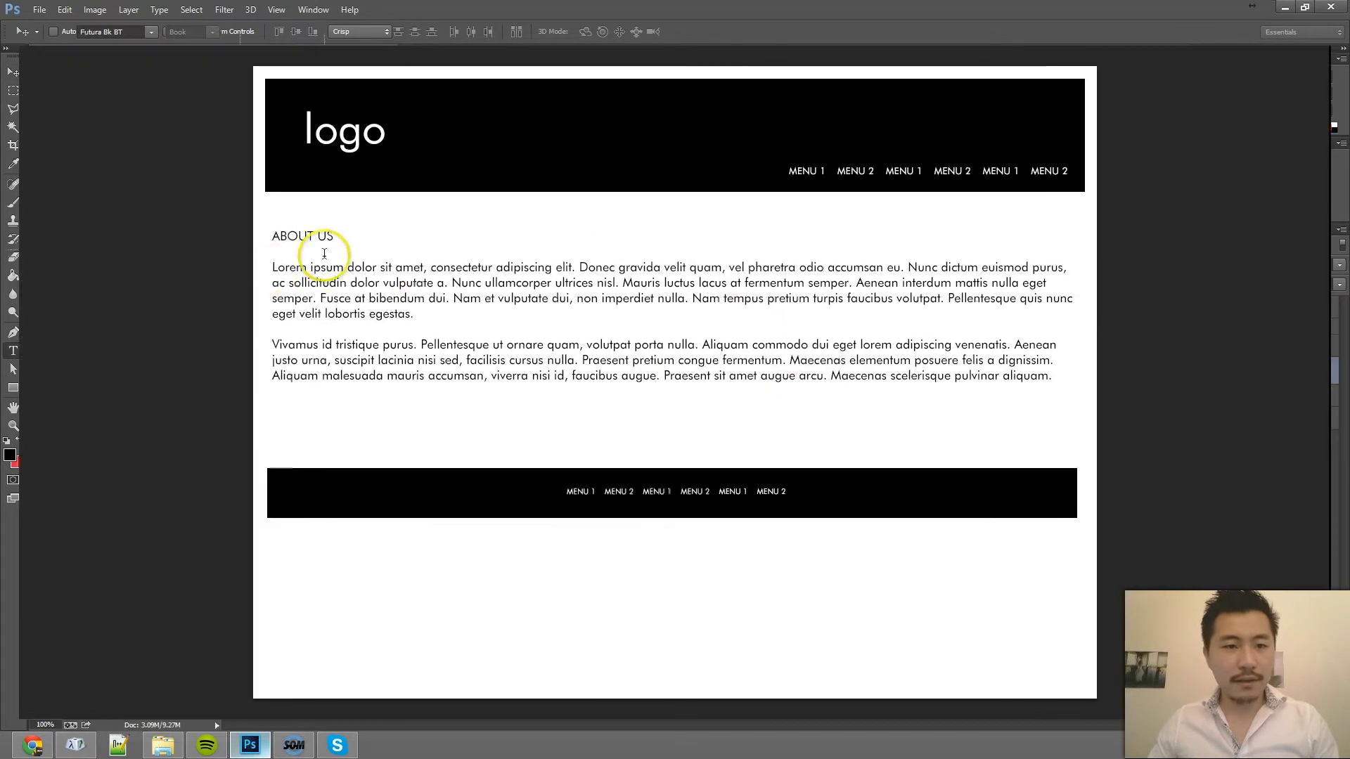
{"action": "left_click_drag", "start_coordinate": [347, 236], "coordinate": [173, 221]}
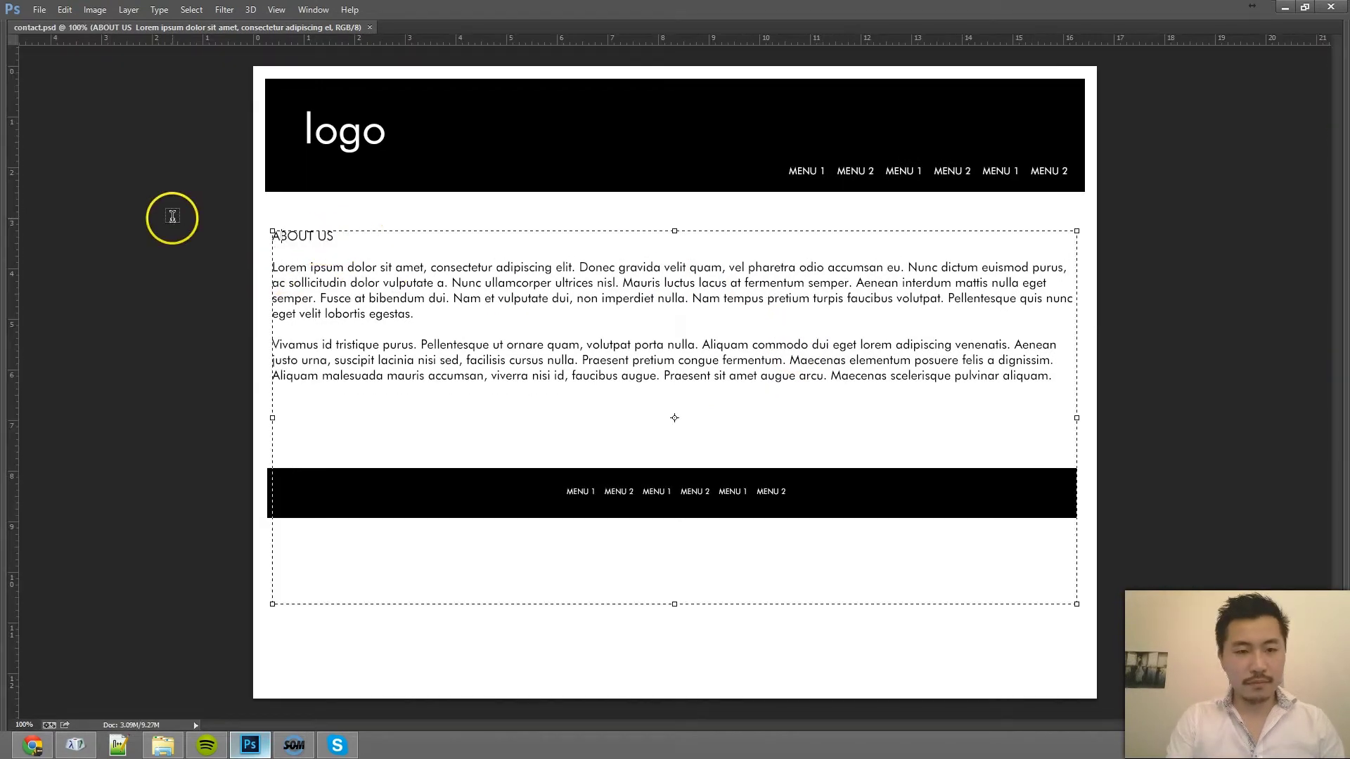
{"action": "type", "text": "CONTACT"}
{"action": "key", "text": "ctrl+Return"}
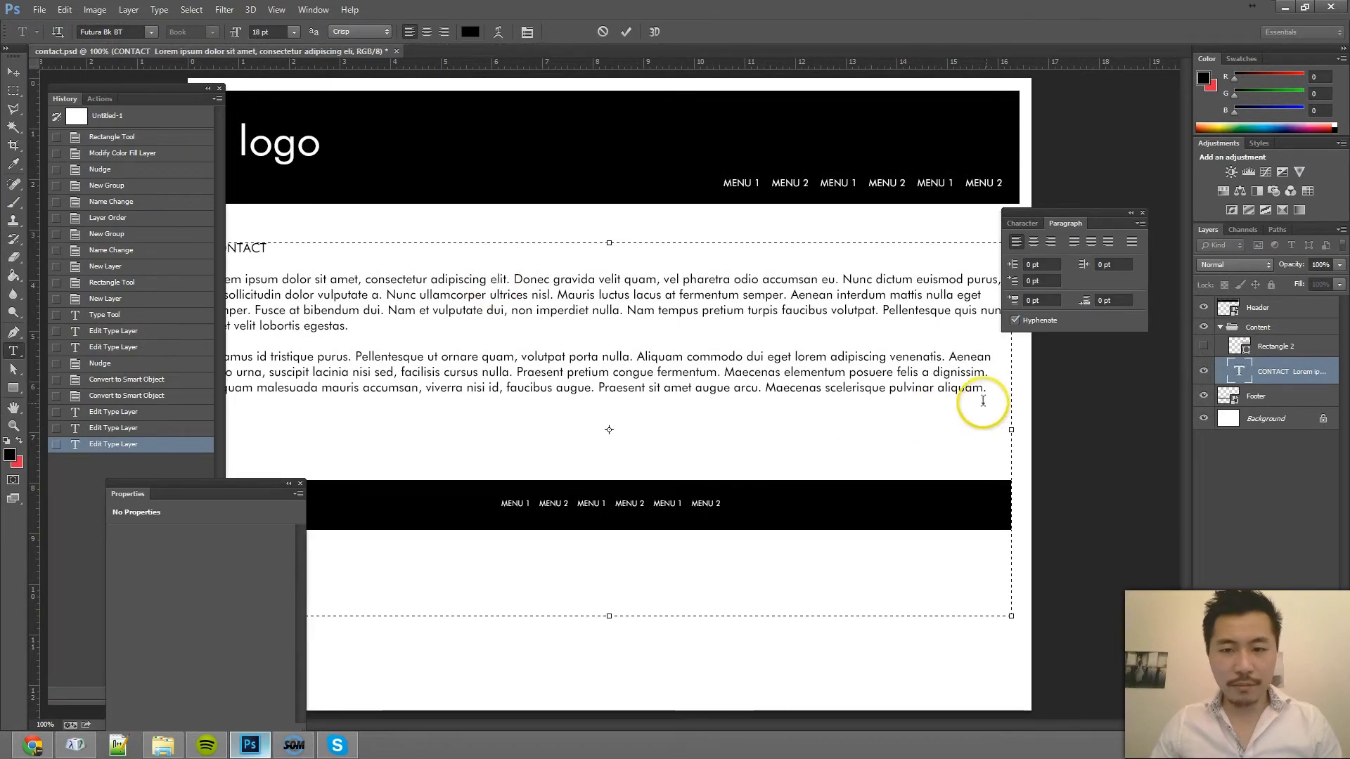
Step: Replace the lorem ipsum paragraphs with a single contact e-mail line
{"action": "key", "text": "shift+Up"}
{"action": "key", "text": "shift+Up"}
{"action": "key", "text": "shift+Up"}
{"action": "key", "text": "shift+Up"}
{"action": "key", "text": "shift+Up"}
{"action": "key", "text": "shift+Up"}
{"action": "key", "text": "shift+Up"}
{"action": "key", "text": "shift+Up"}
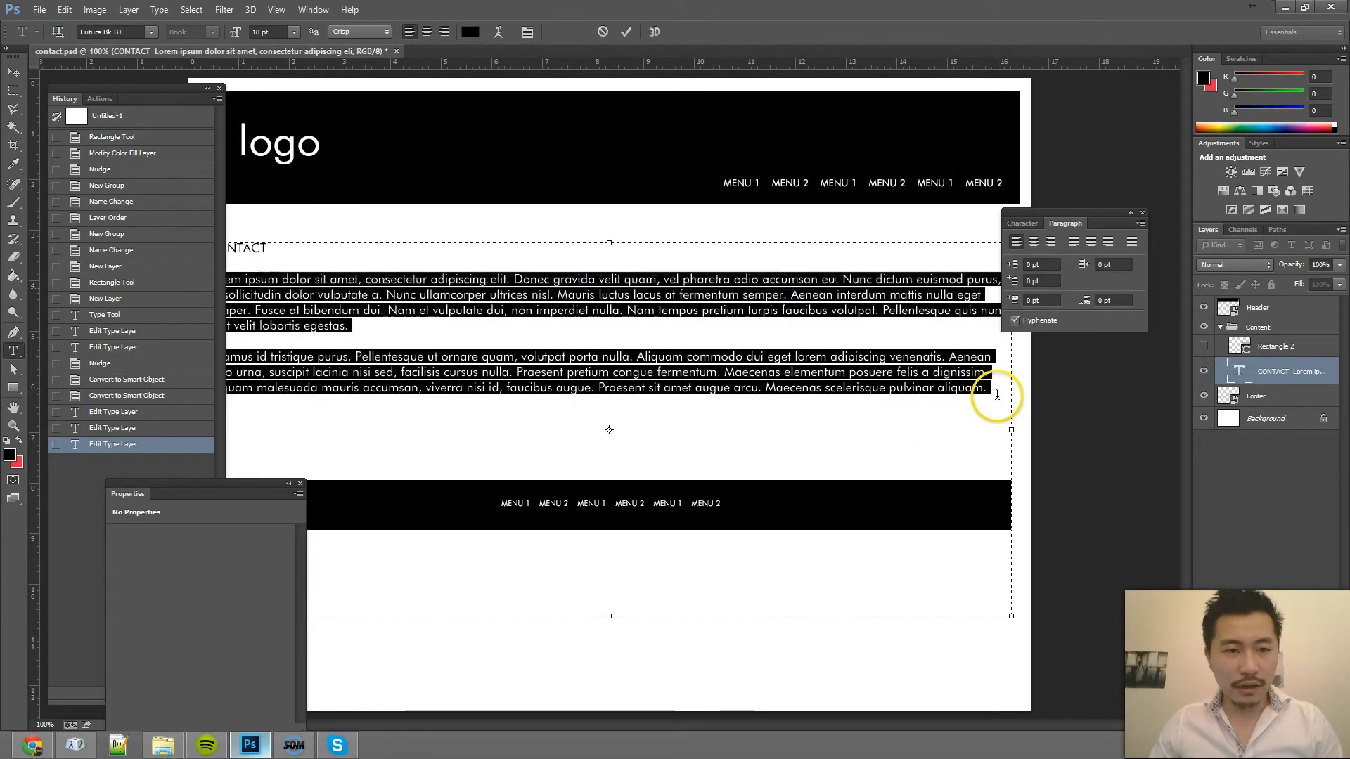
{"action": "left_click", "coordinate": [159, 278]}
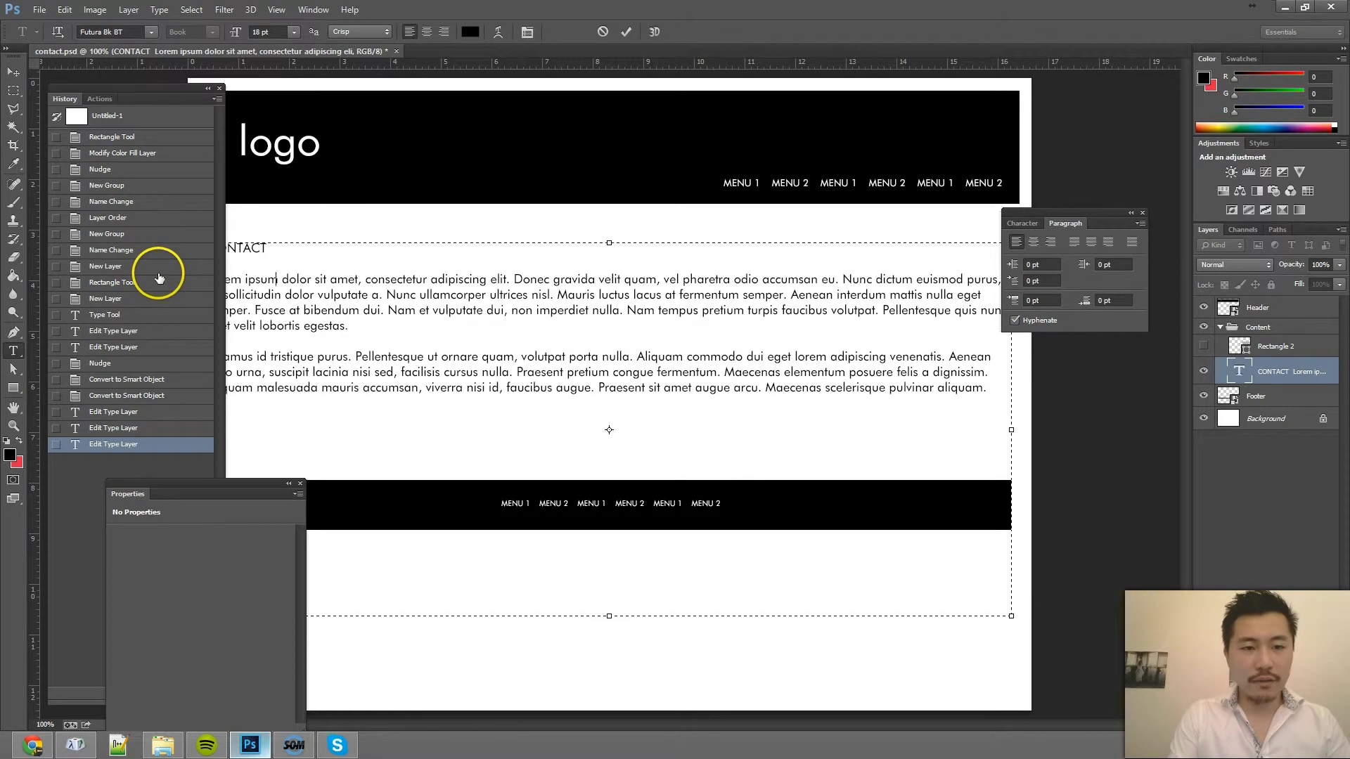
{"action": "type", "text": "Email at info@balhblahblah.com"}
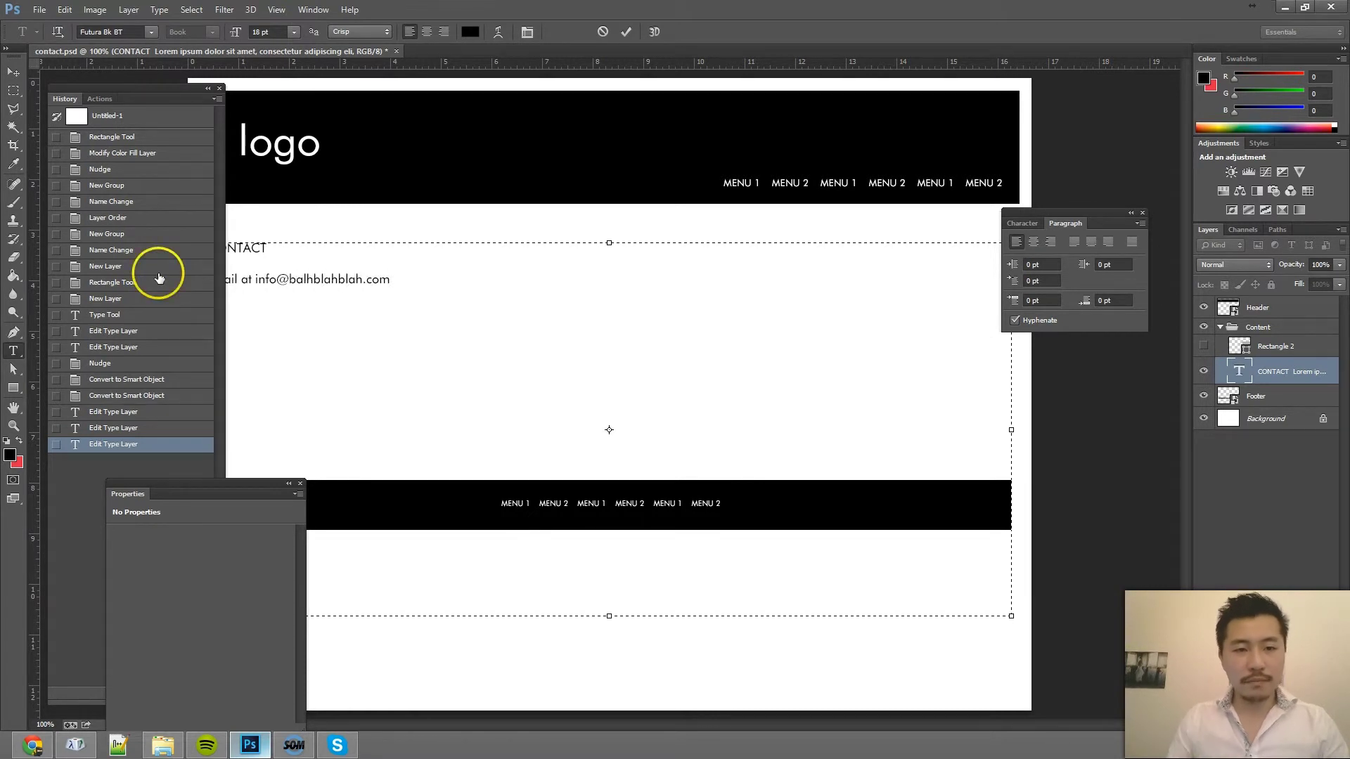
{"action": "key", "text": "ctrl+Return"}
{"action": "key", "text": "Tab"}
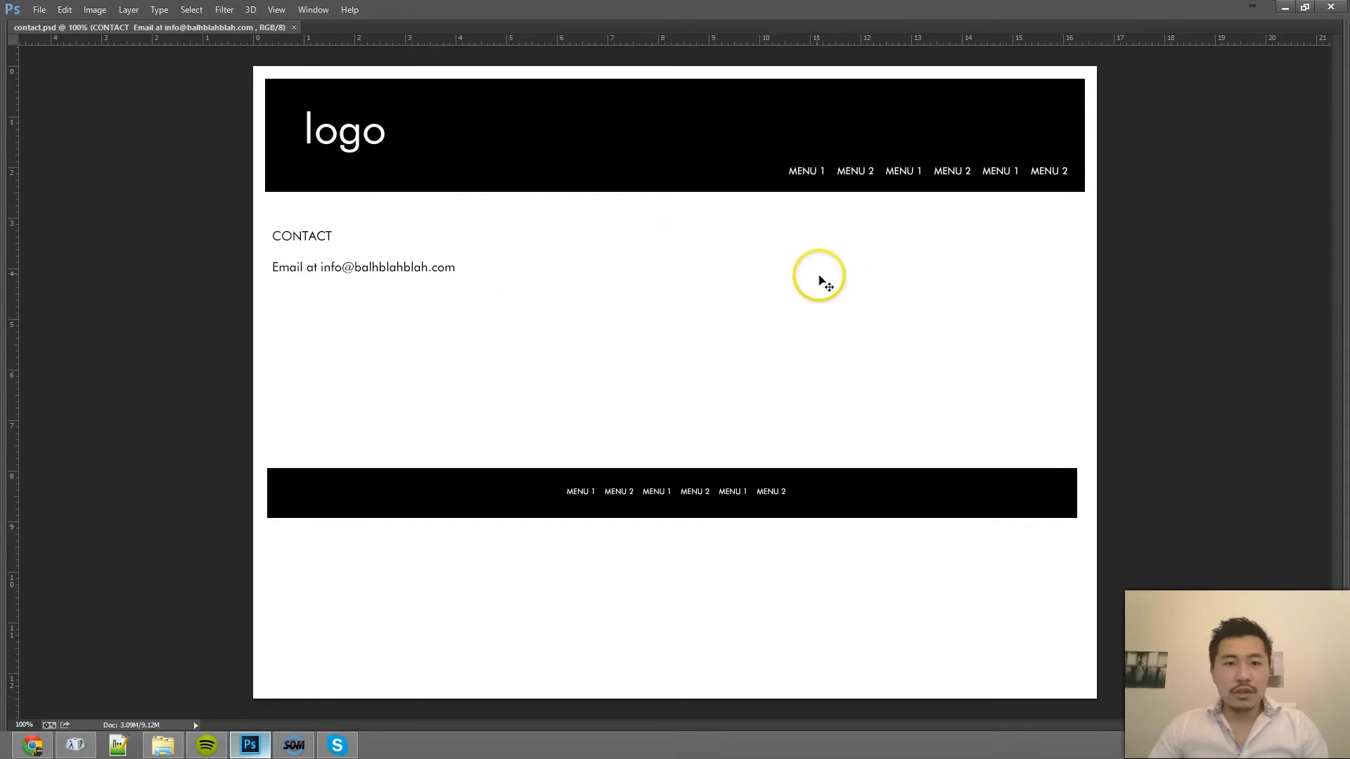
{"action": "key", "text": "Tab"}
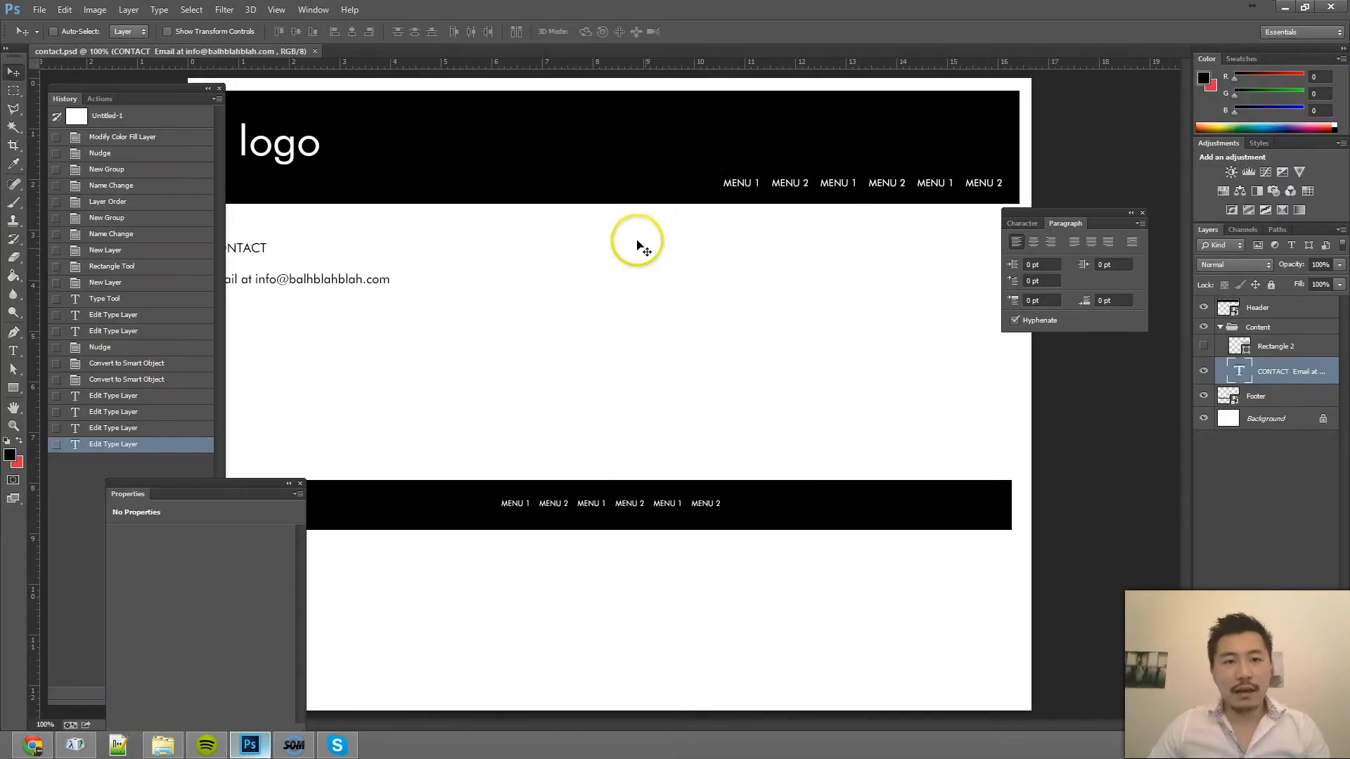
Step: Close contact.psd and reopen about.psd, contact.psd and homepage.psd together
{"action": "key", "text": "ctrl+w"}
{"action": "key", "text": "ctrl+o"}
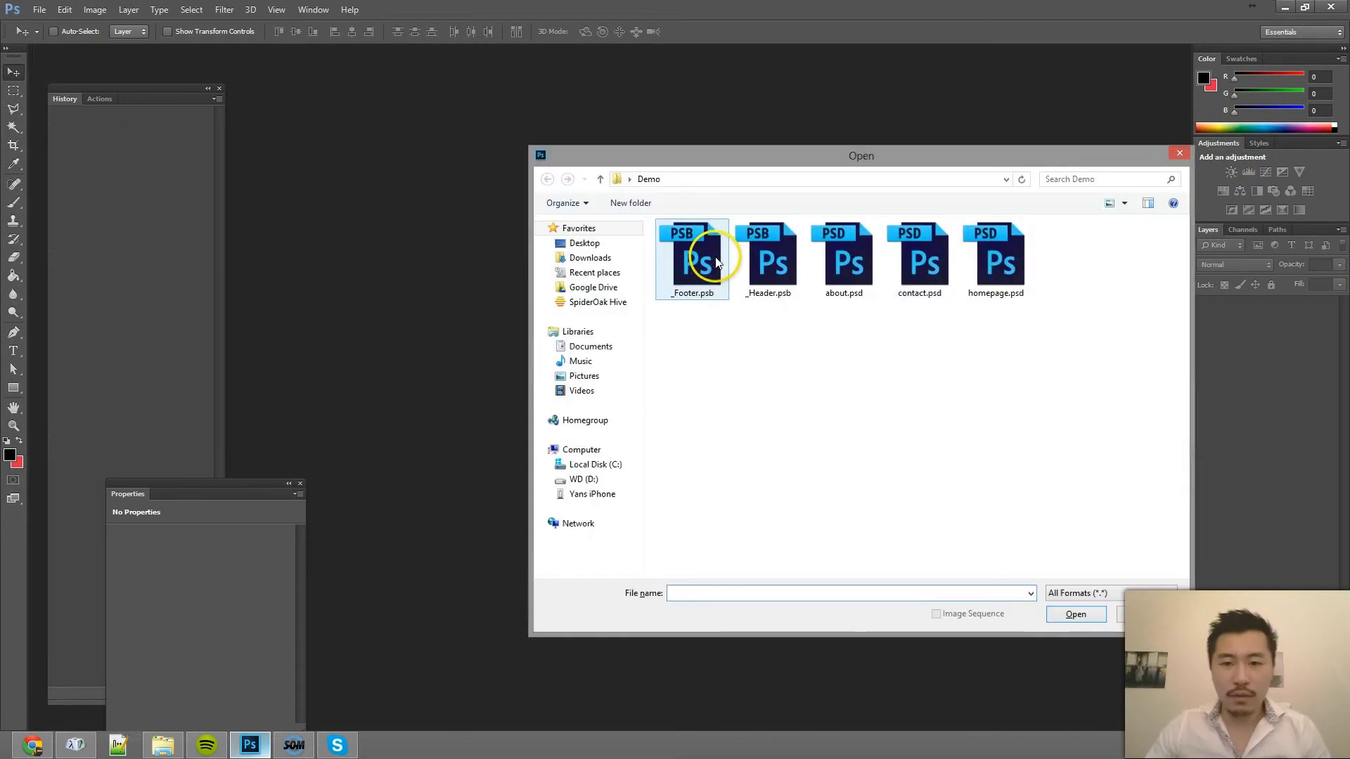
{"action": "left_click", "coordinate": [841, 259]}
{"action": "left_click", "coordinate": [912, 268], "text": "ctrl"}
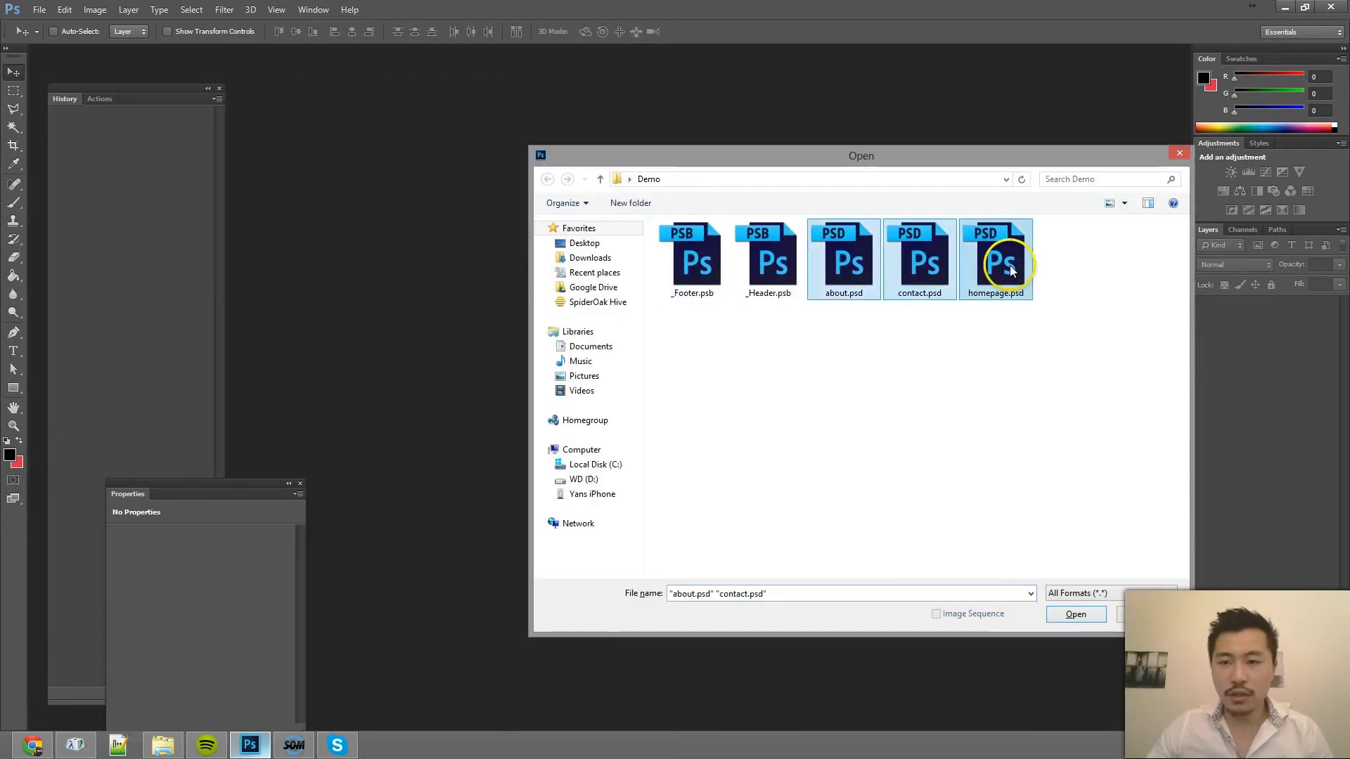
{"action": "left_click", "coordinate": [1009, 264], "text": "ctrl"}
{"action": "key", "text": "Return"}
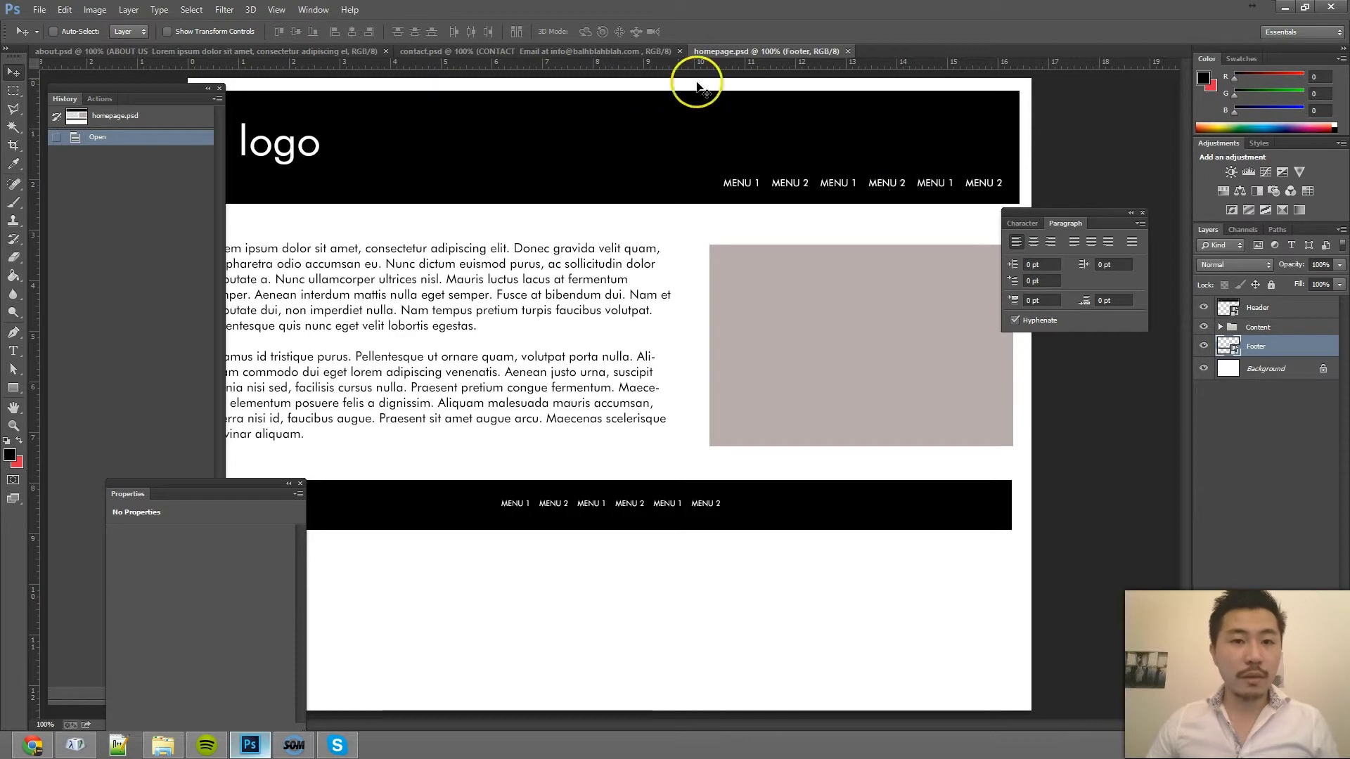
Step: Open the homepage Header layer's smart object contents for editing
{"action": "left_click", "coordinate": [1230, 310]}
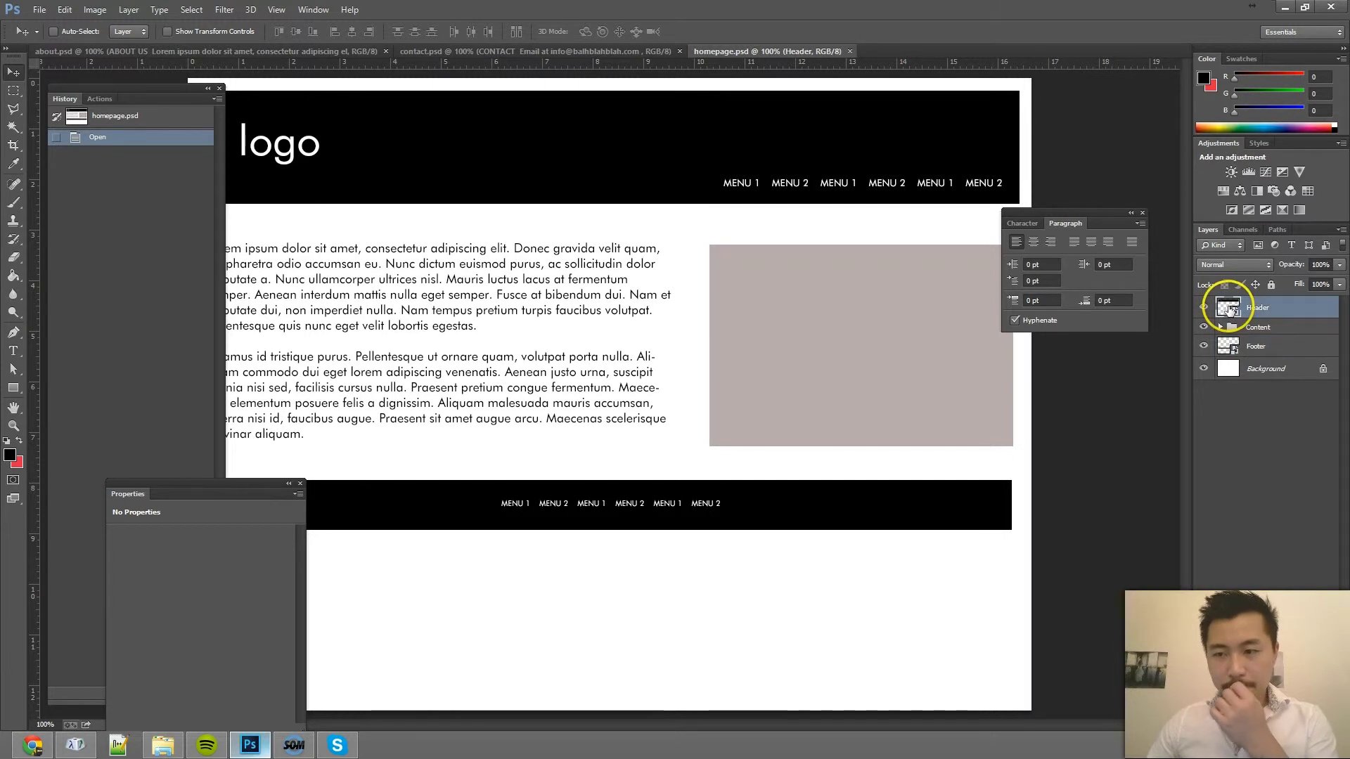
{"action": "double_click", "coordinate": [1230, 309]}
{"action": "left_click", "coordinate": [753, 302]}
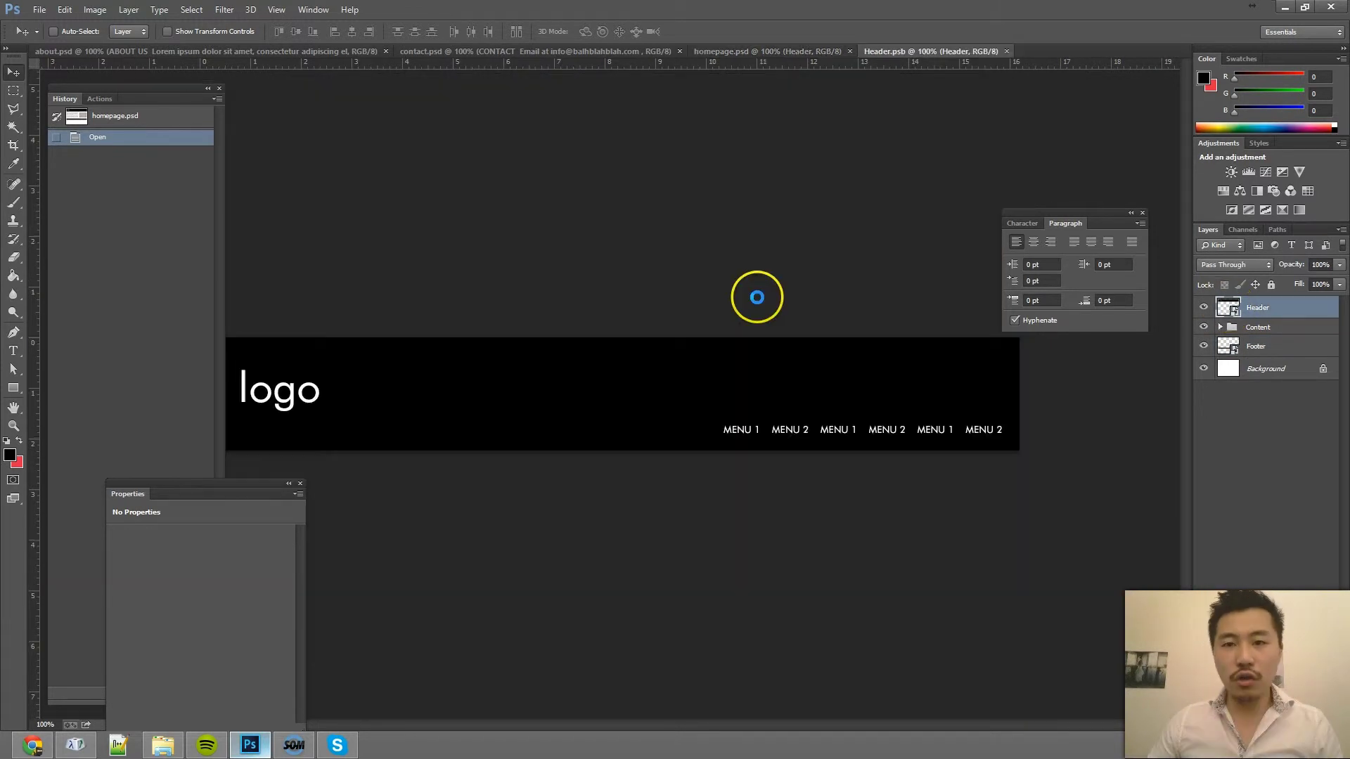
{"action": "key", "text": "ctrl+o"}
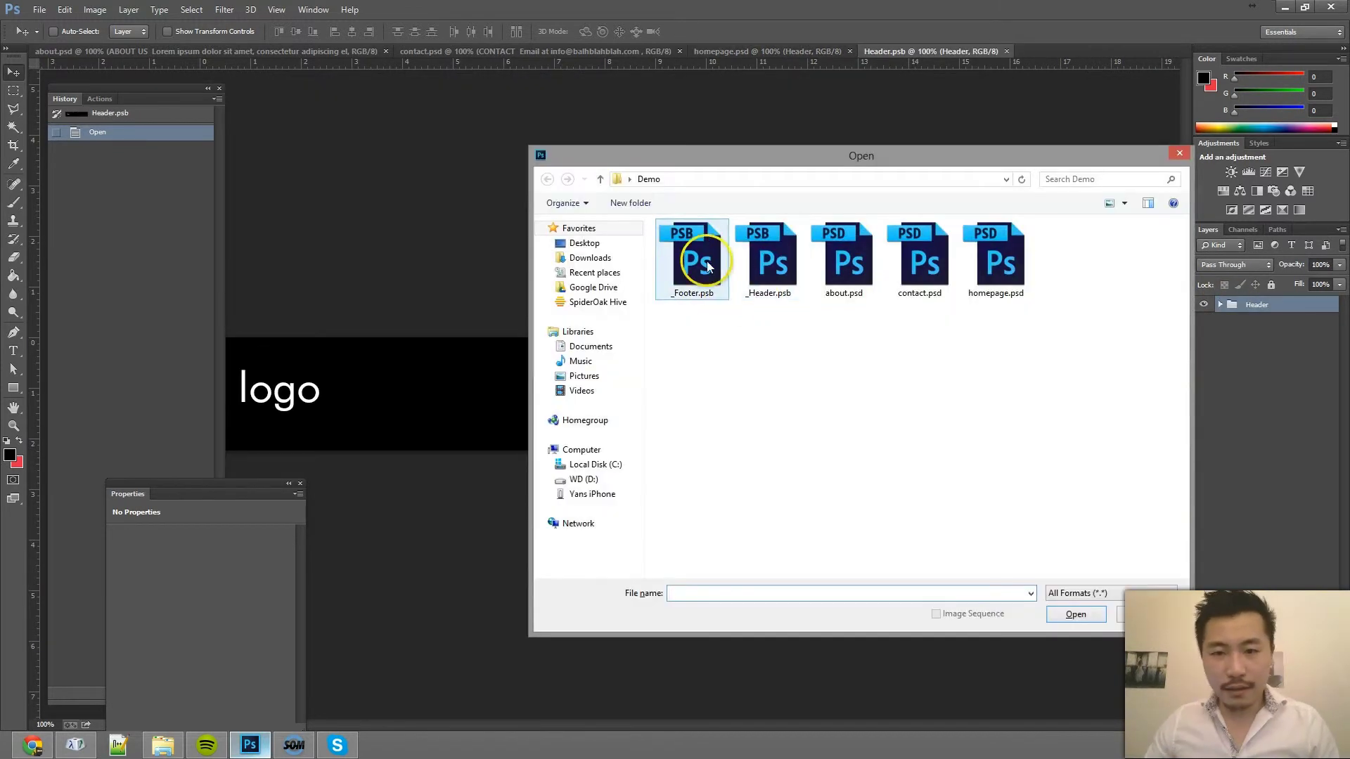
{"action": "left_click", "coordinate": [773, 261]}
{"action": "left_click", "coordinate": [1180, 153]}
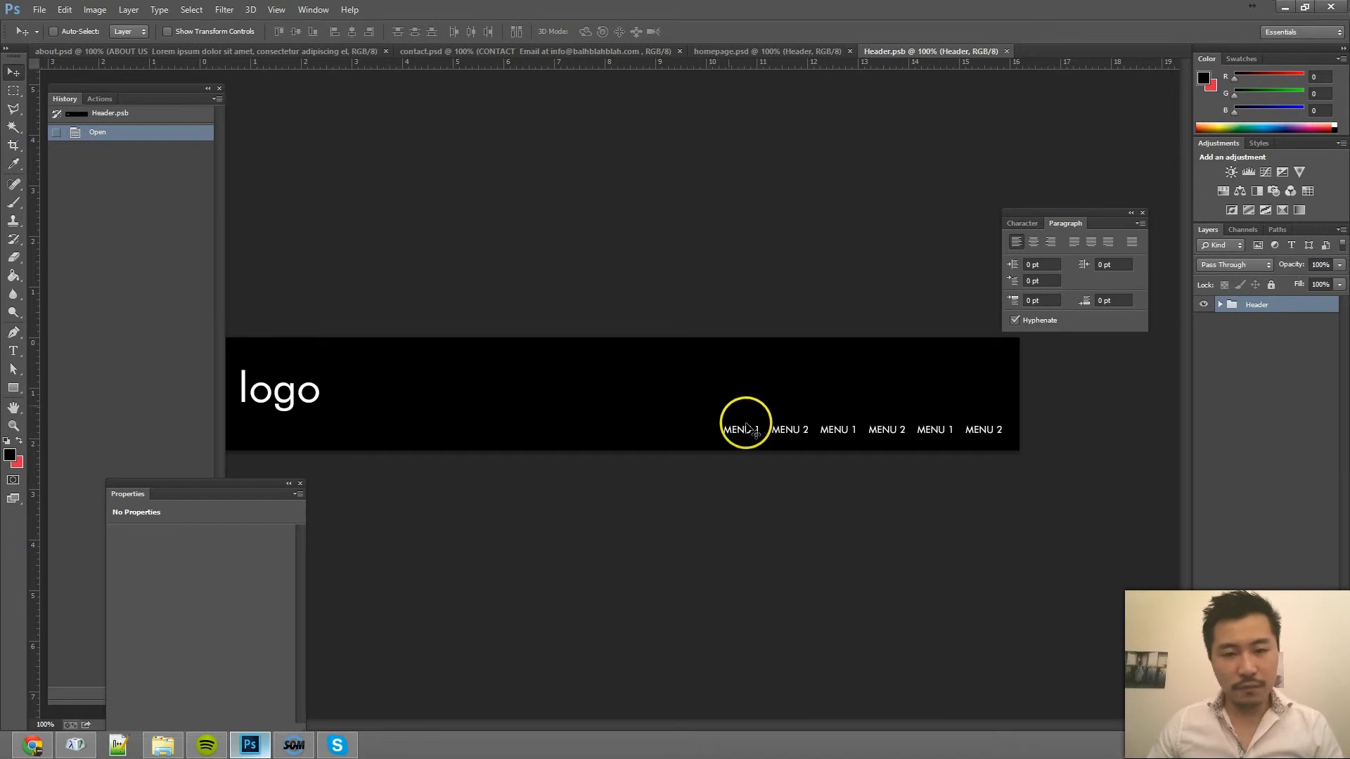
Step: Renumber the header menu to MENU 1 through MENU 6 and save Header.psb
{"action": "key", "text": "t"}
{"action": "double_click", "coordinate": [755, 430]}
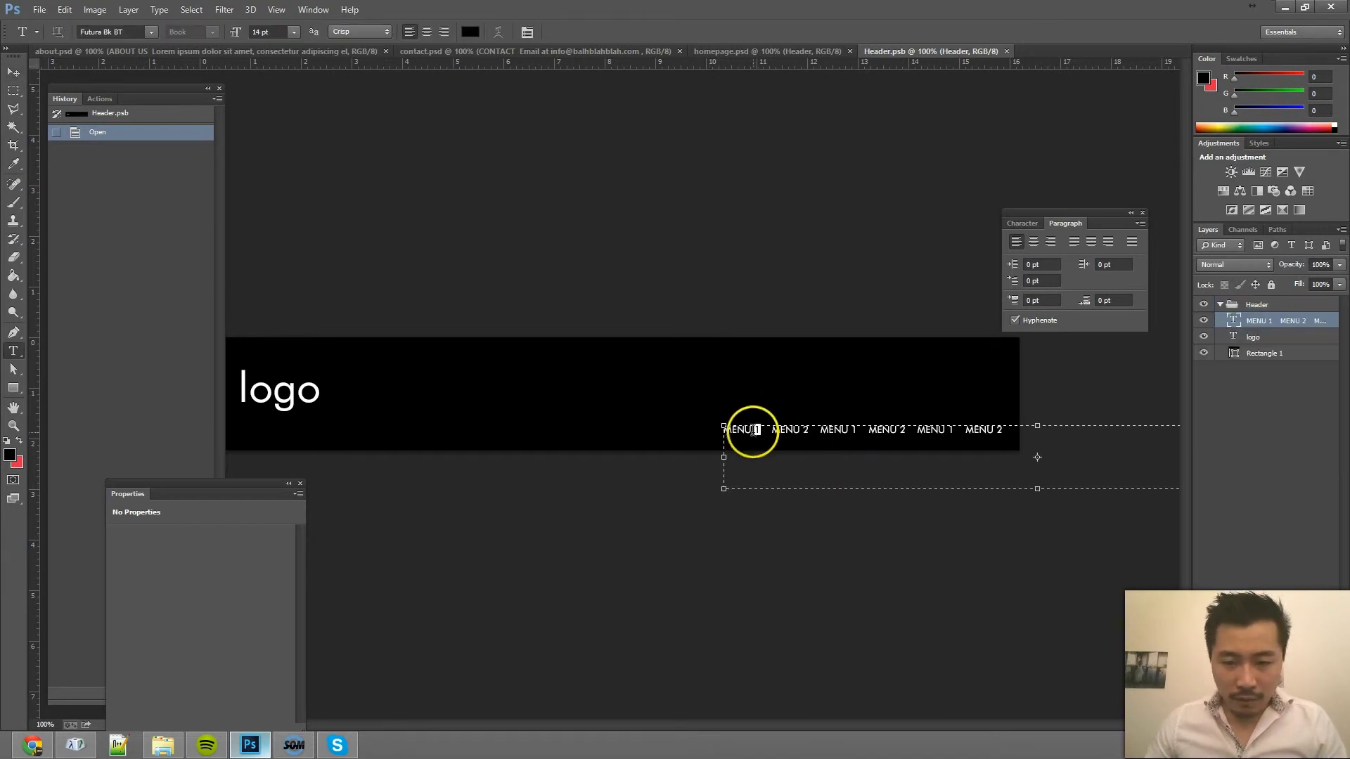
{"action": "left_click", "coordinate": [855, 430]}
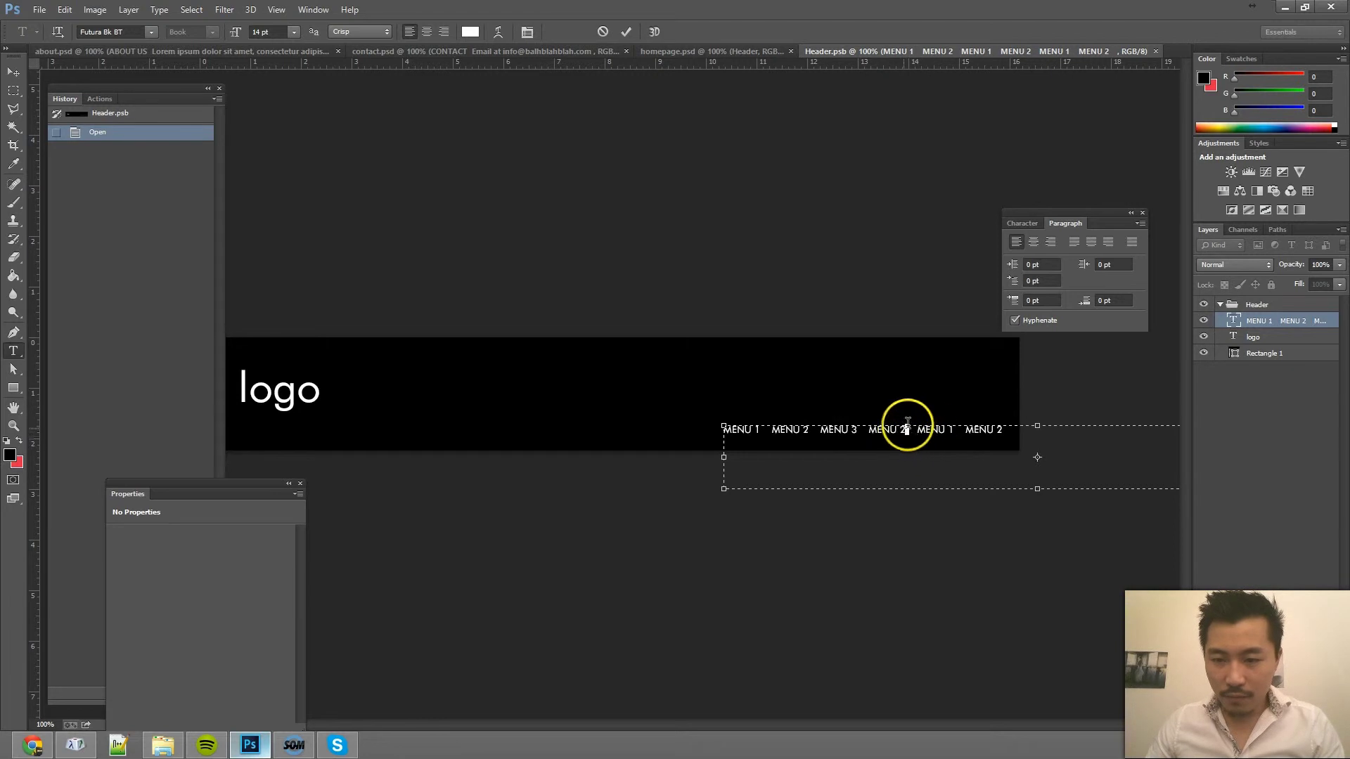
{"action": "type", "text": "2"}
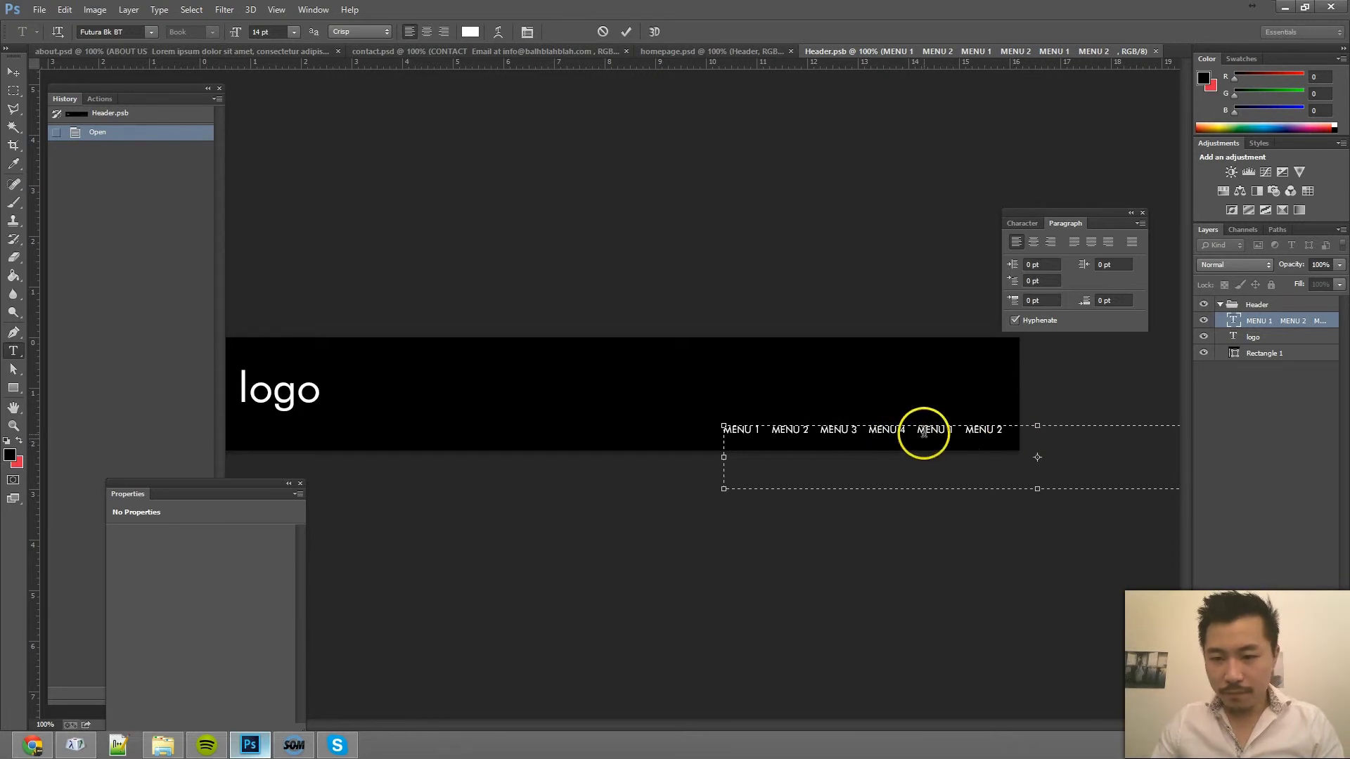
{"action": "type", "text": "5"}
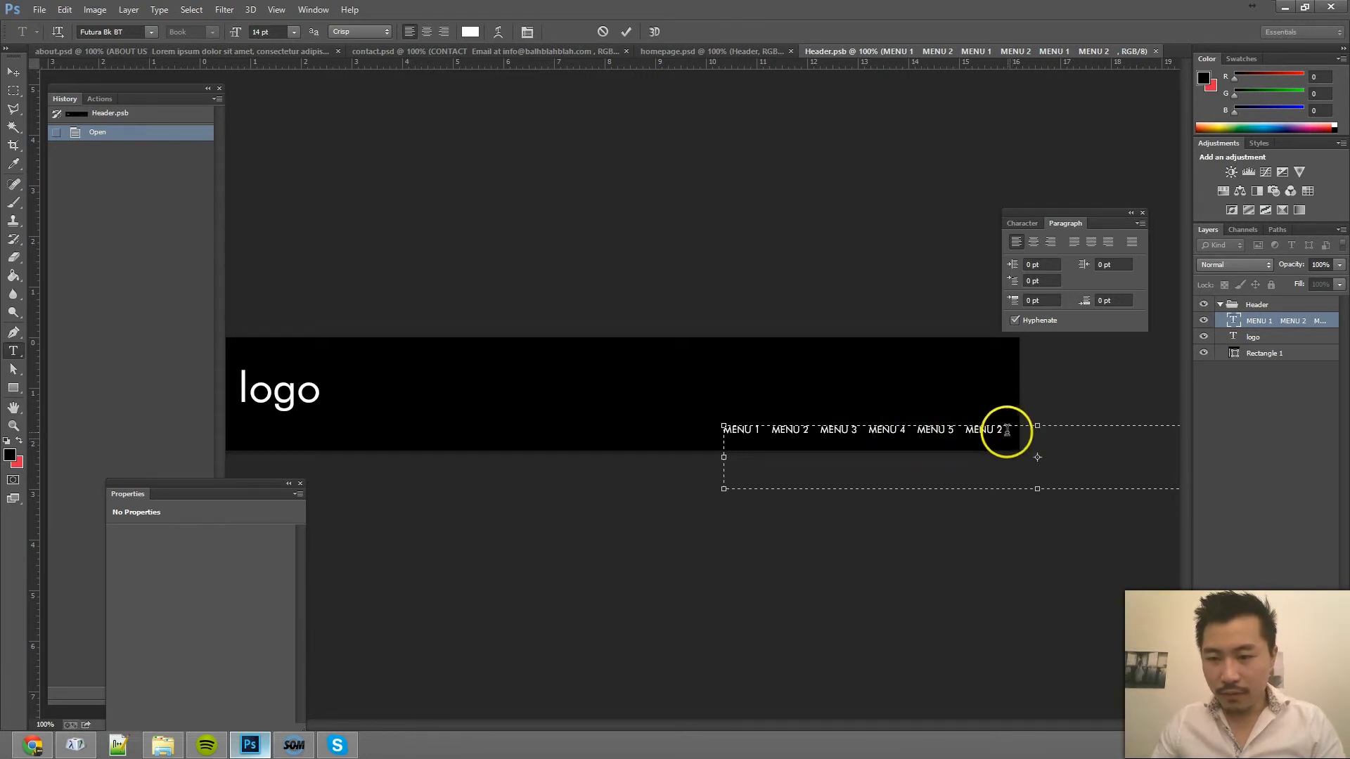
{"action": "double_click", "coordinate": [999, 430]}
{"action": "left_click", "coordinate": [1062, 429]}
{"action": "key", "text": "ctrl+Return"}
{"action": "key", "text": "ctrl+s"}
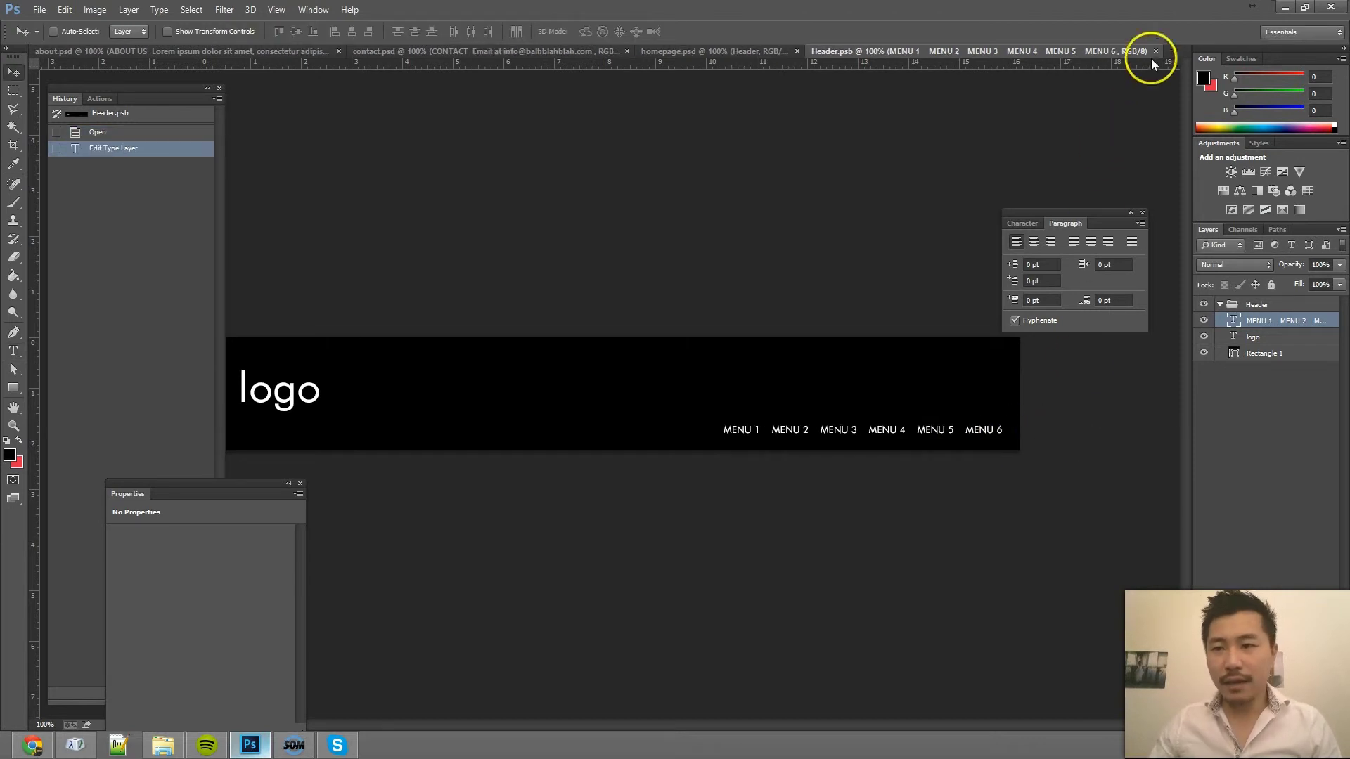
Step: Close Header.psb, save homepage.psd and glance over the contact and about pages
{"action": "left_click", "coordinate": [1156, 51]}
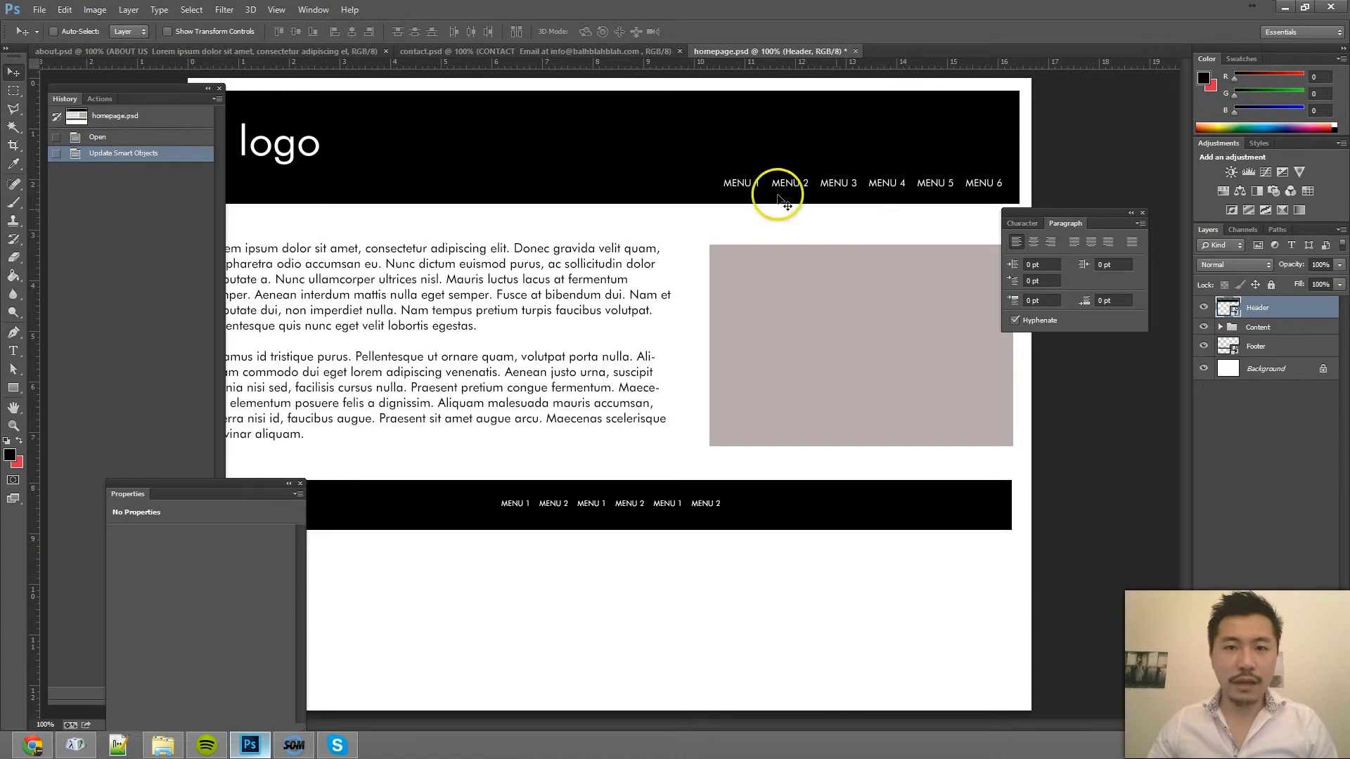
{"action": "key", "text": "ctrl+s"}
{"action": "left_click", "coordinate": [602, 51]}
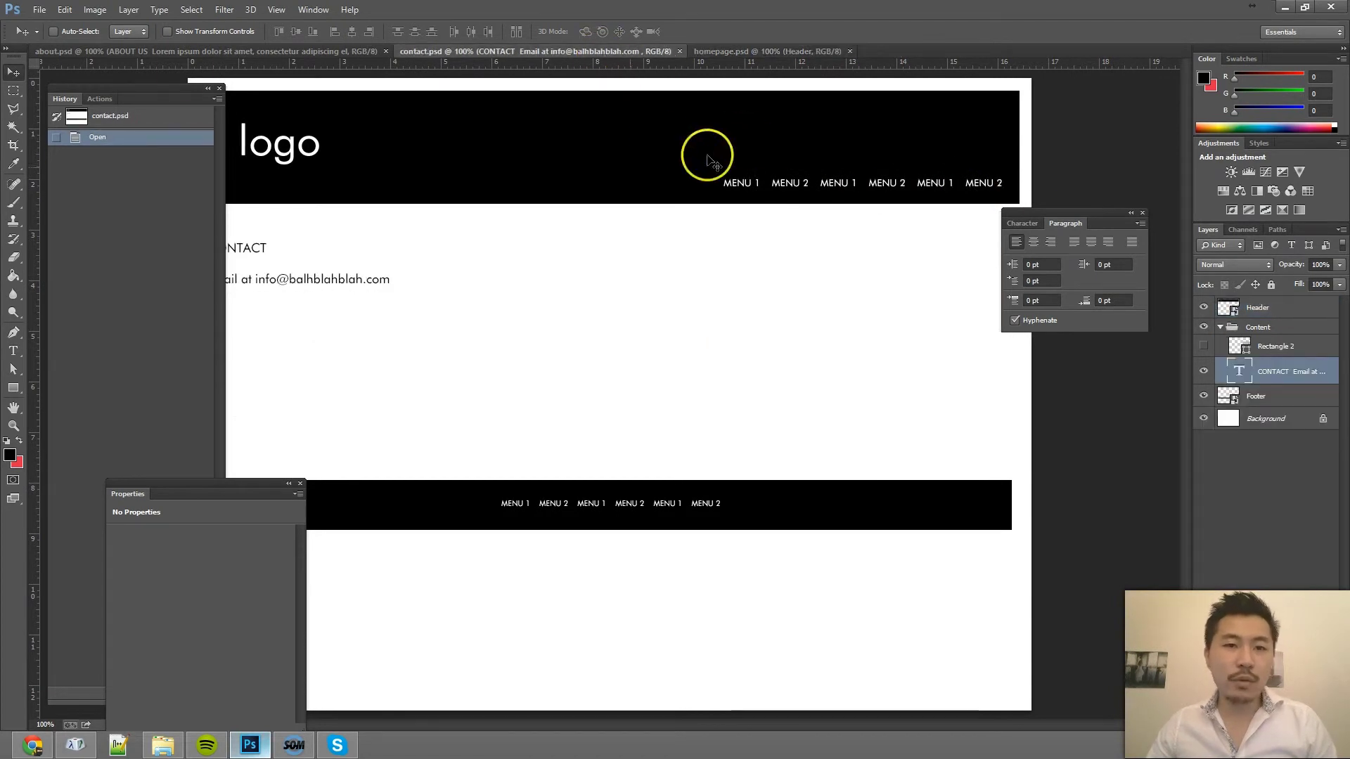
{"action": "left_click", "coordinate": [208, 50]}
{"action": "left_click", "coordinate": [732, 51]}
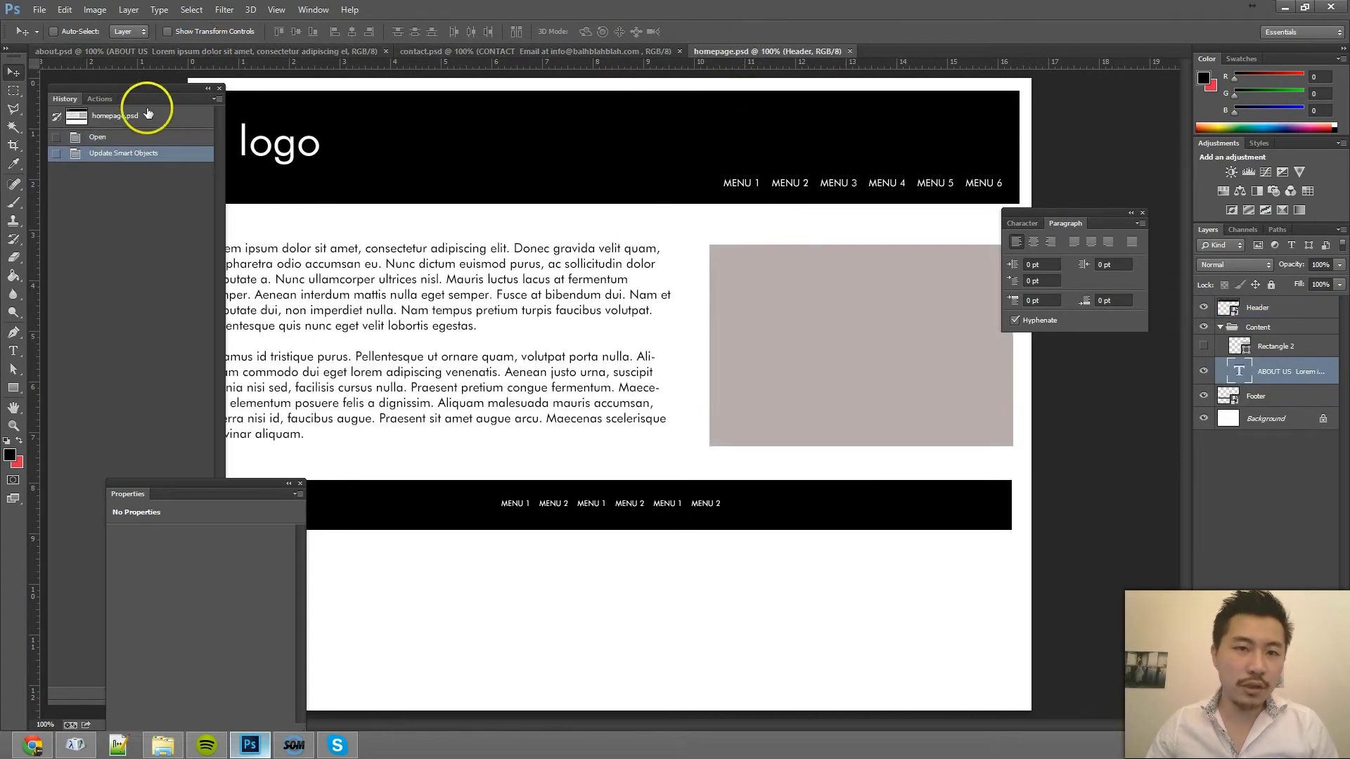
Step: Export the homepage Header contents over the existing _Header.psb, confirming the replace
{"action": "right_click", "coordinate": [1291, 301]}
{"action": "left_click", "coordinate": [1307, 299]}
{"action": "right_click", "coordinate": [1281, 314]}
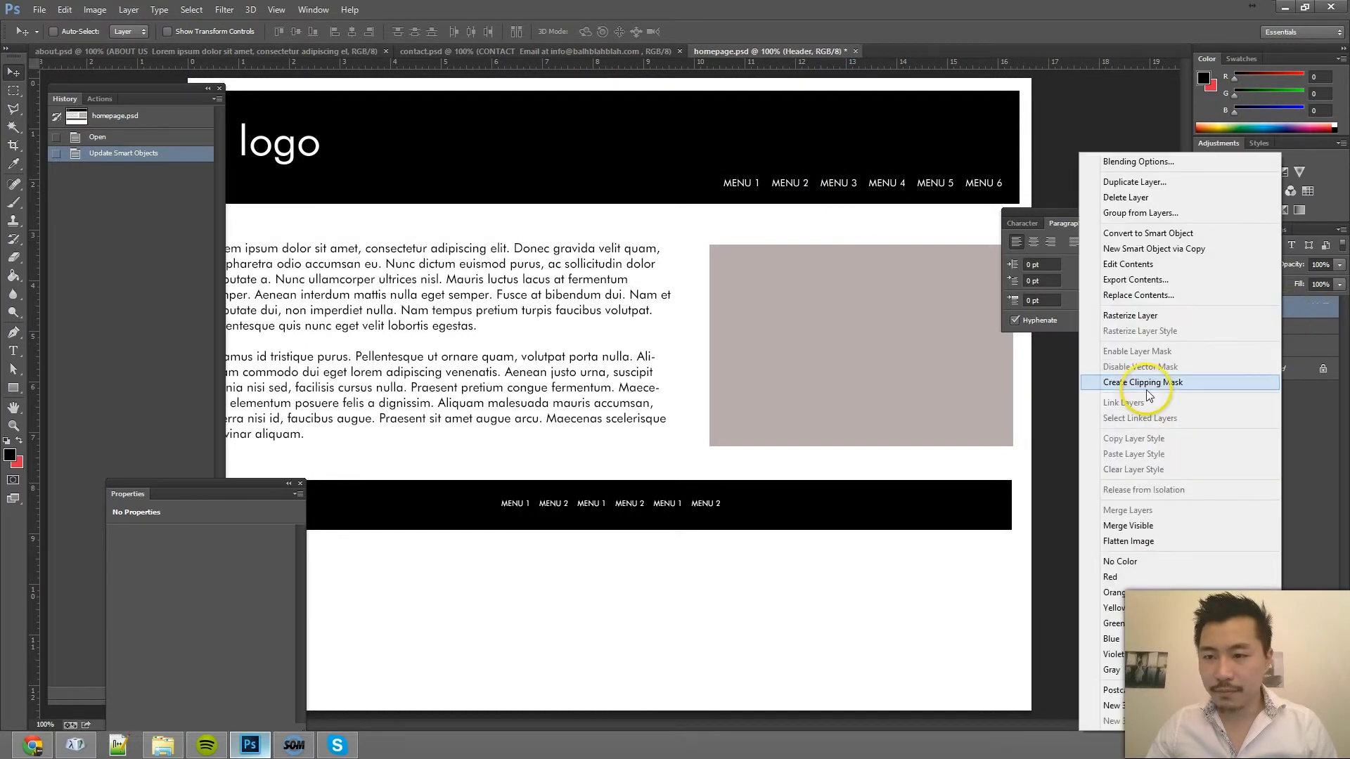
{"action": "left_click", "coordinate": [1160, 281]}
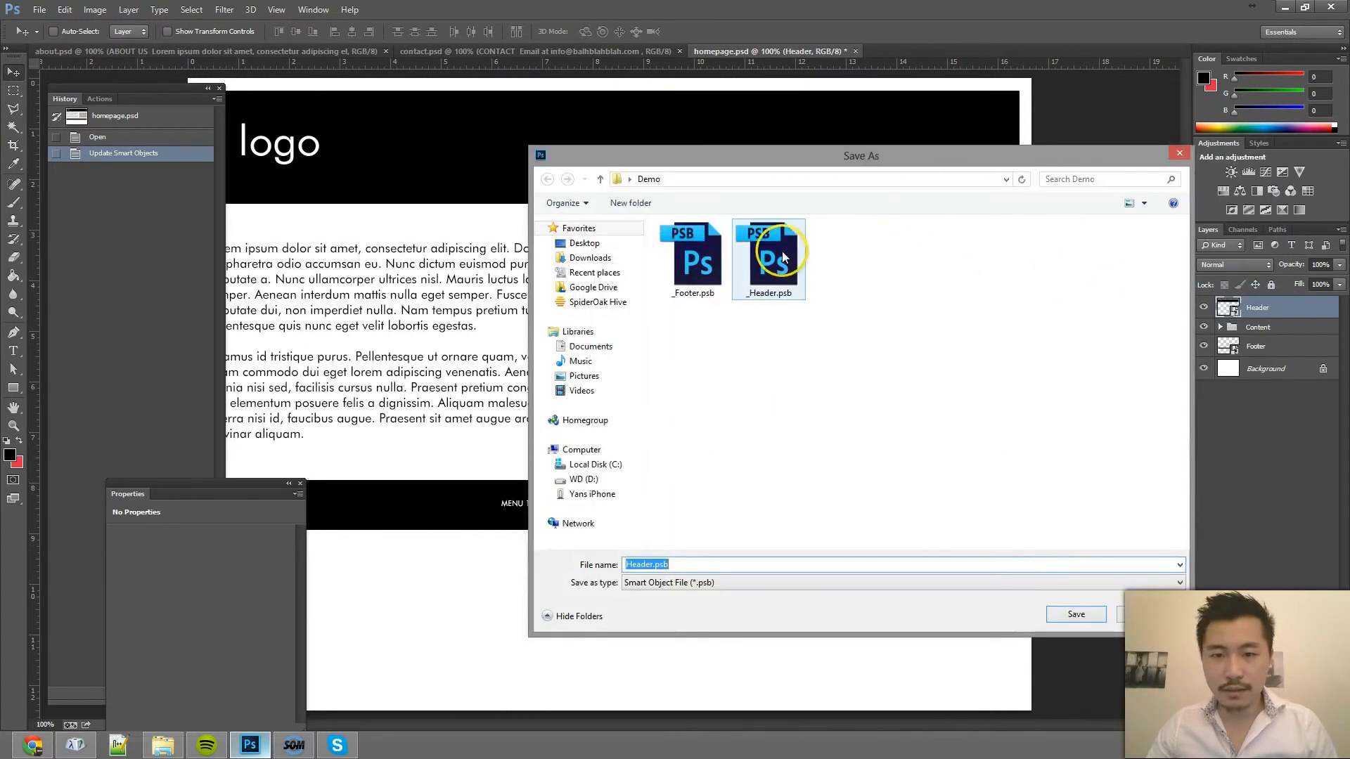
{"action": "left_click_drag", "start_coordinate": [838, 158], "coordinate": [850, 321]}
{"action": "left_click", "coordinate": [795, 408]}
{"action": "left_click", "coordinate": [1099, 705]}
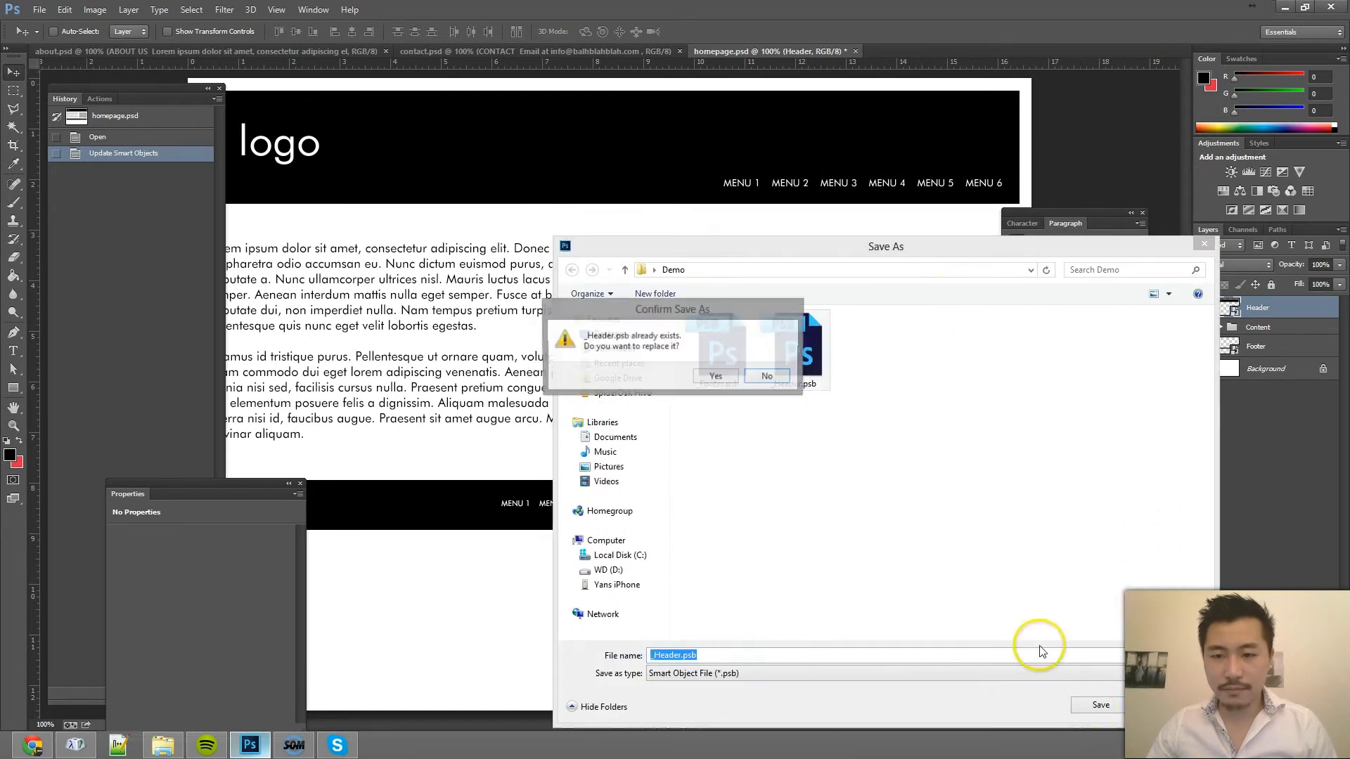
{"action": "left_click", "coordinate": [726, 376]}
Step: Replace the contact page's Header layer contents with _Header.psb
{"action": "left_click", "coordinate": [619, 50]}
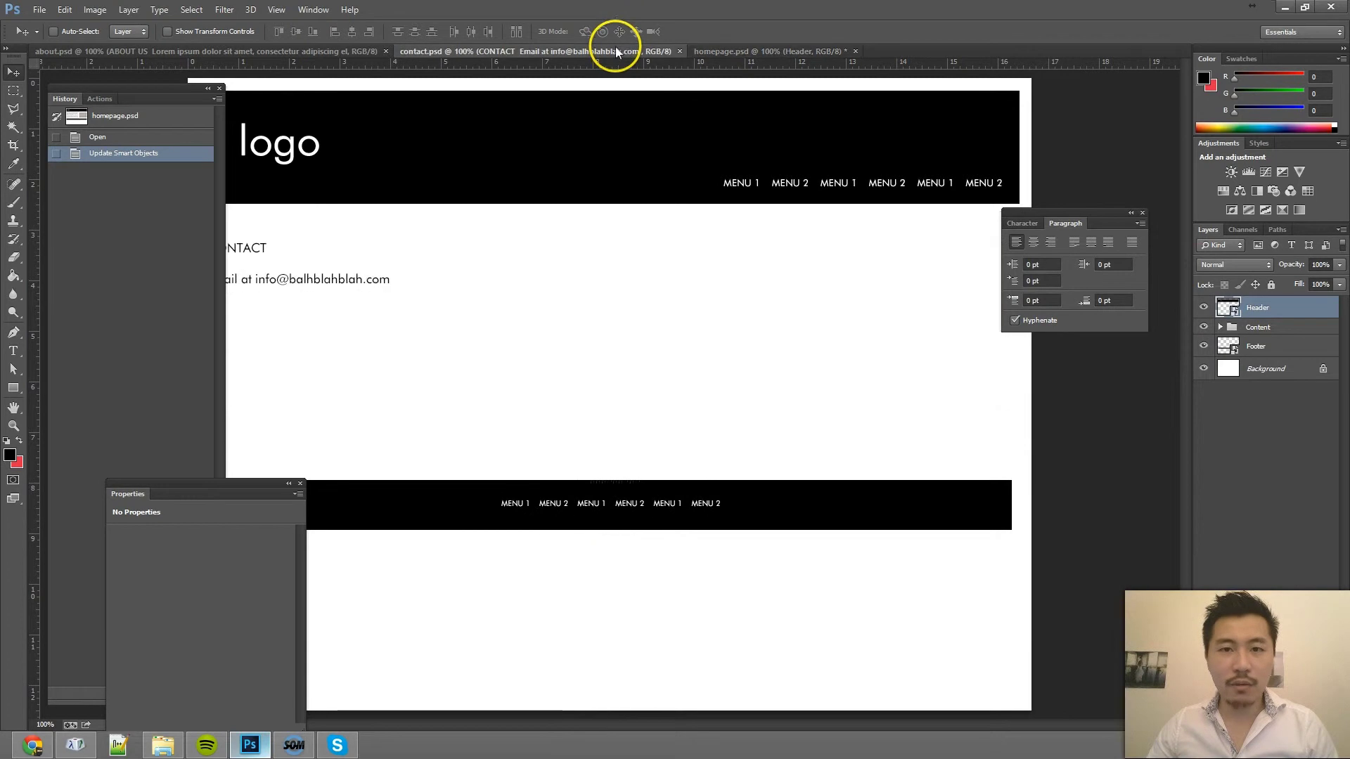
{"action": "left_click", "coordinate": [353, 51]}
{"action": "left_click", "coordinate": [466, 49]}
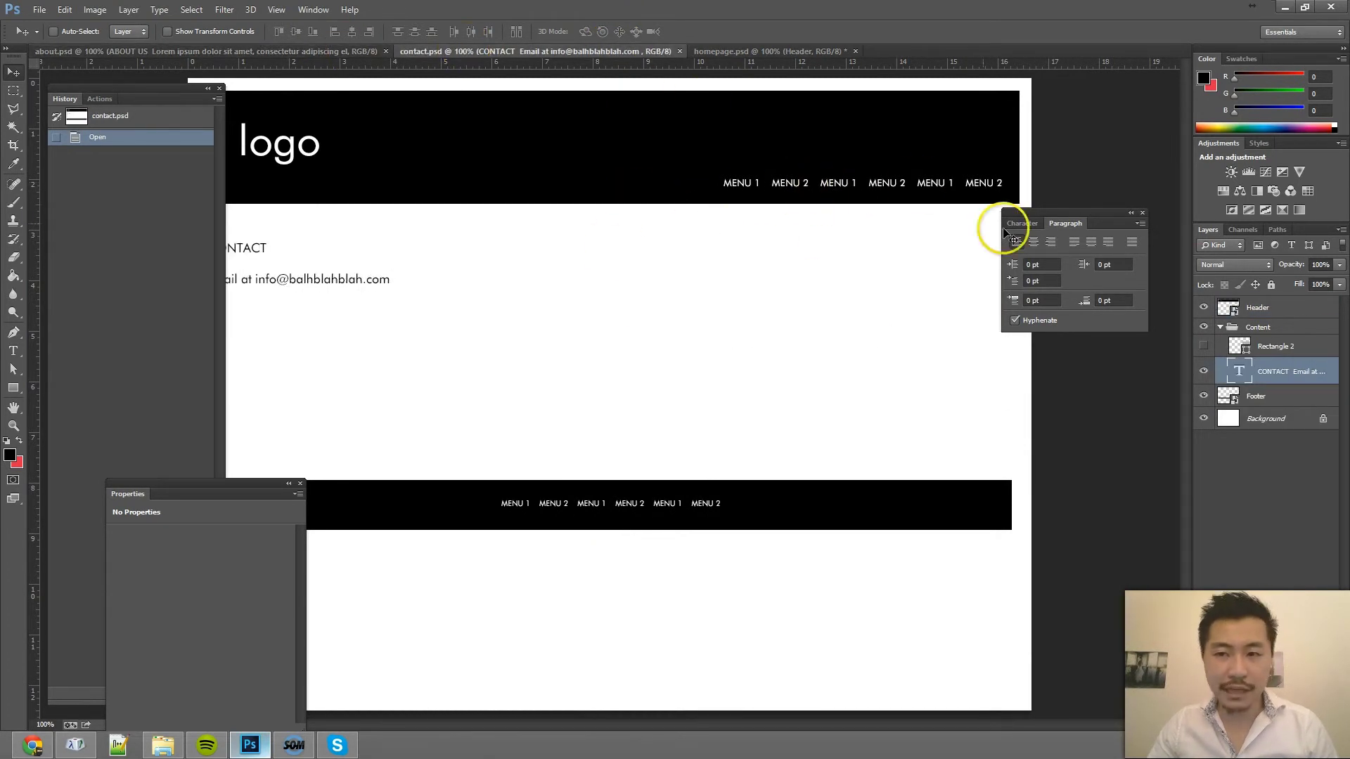
{"action": "right_click", "coordinate": [1300, 310]}
{"action": "left_click", "coordinate": [1181, 295]}
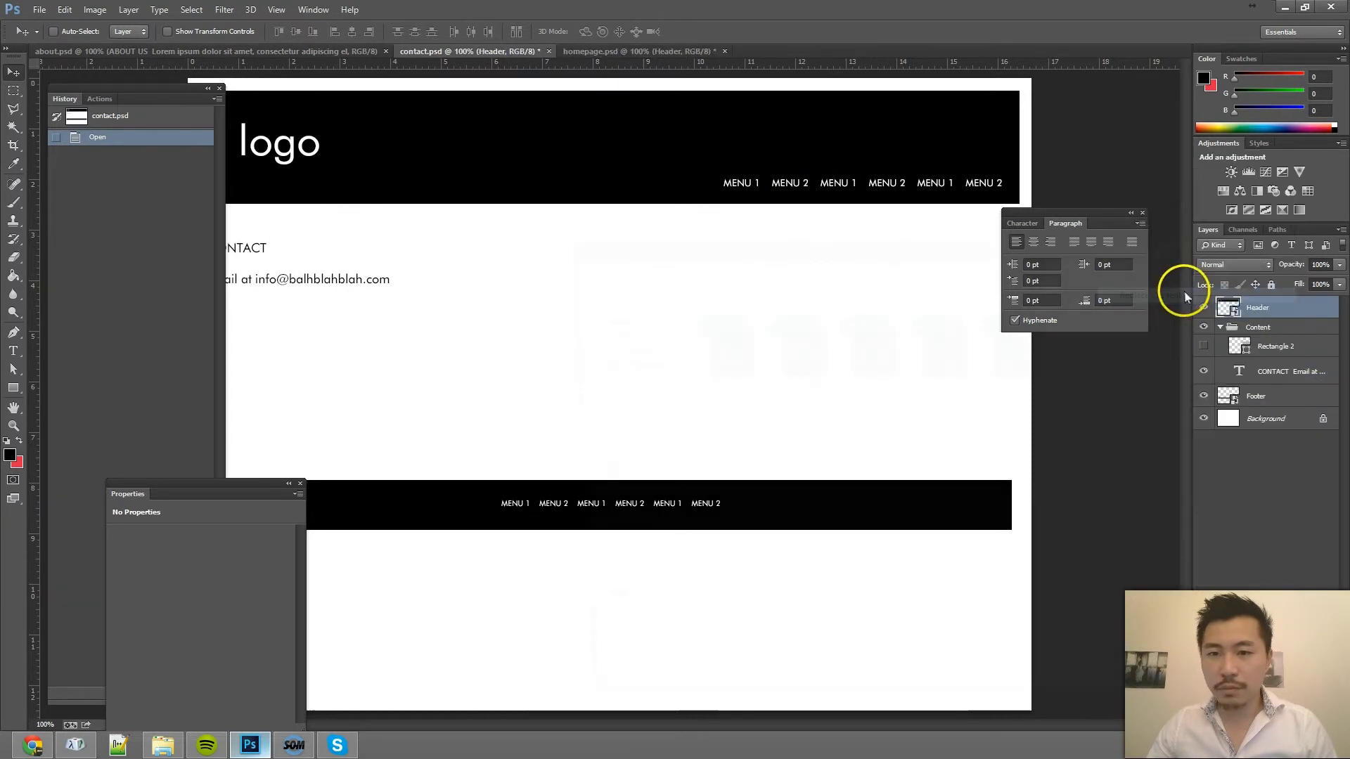
{"action": "double_click", "coordinate": [797, 352]}
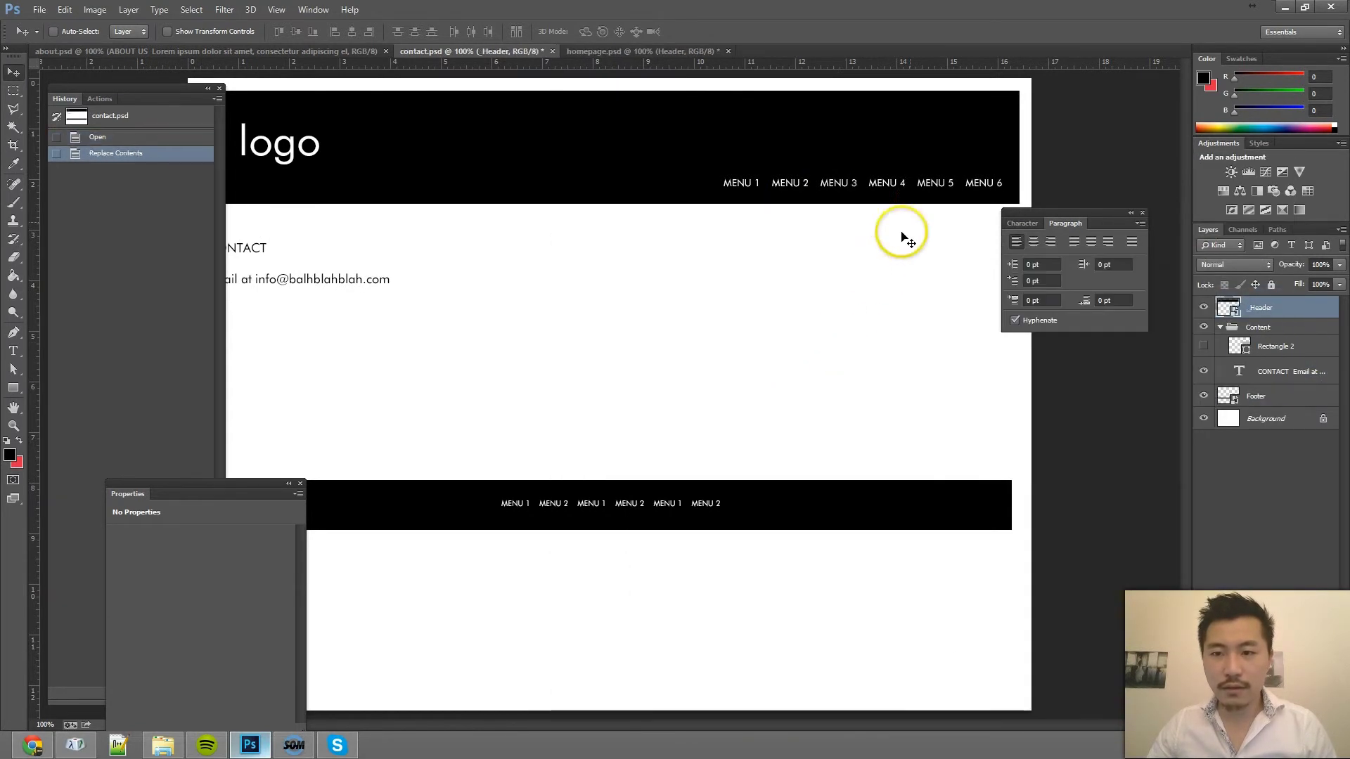
Step: Replace the about page's Header layer contents with _Header.psb, then return to homepage.psd
{"action": "left_click", "coordinate": [271, 51]}
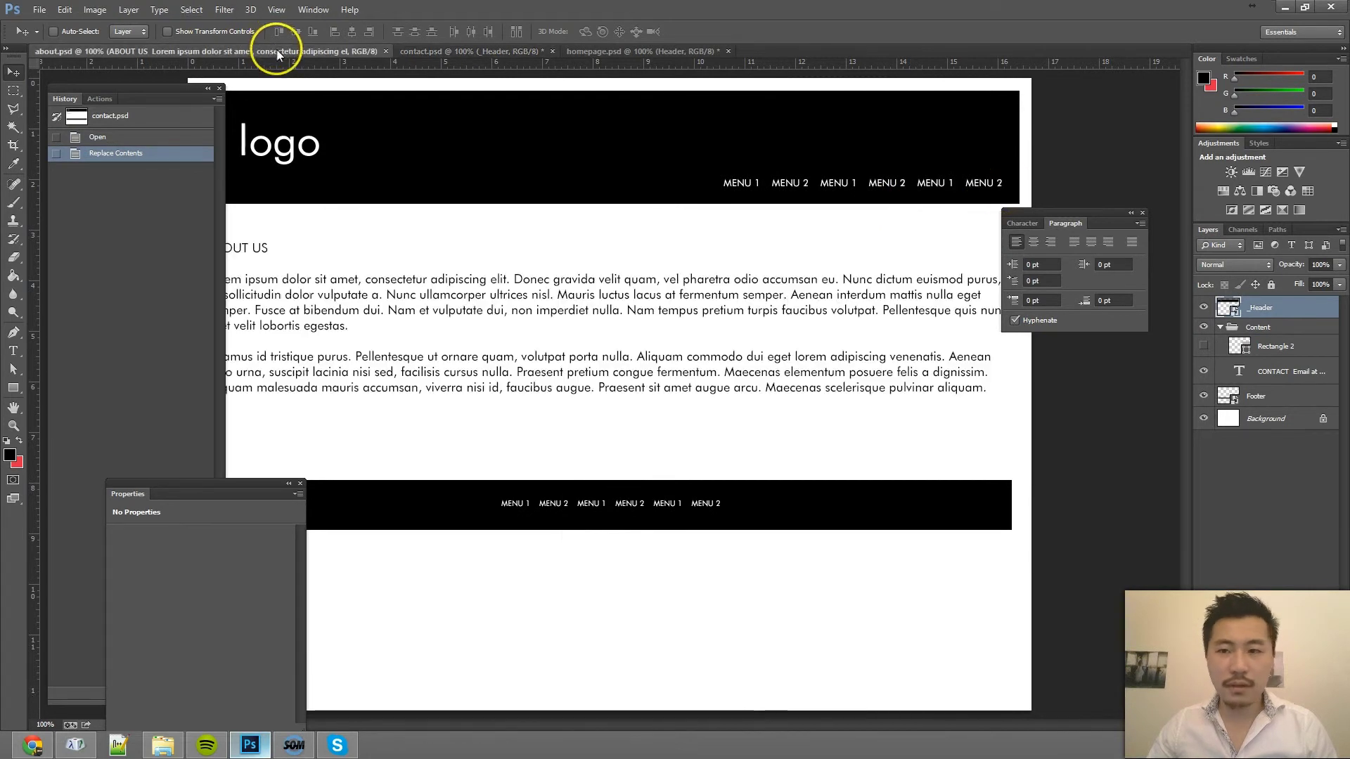
{"action": "right_click", "coordinate": [1288, 306]}
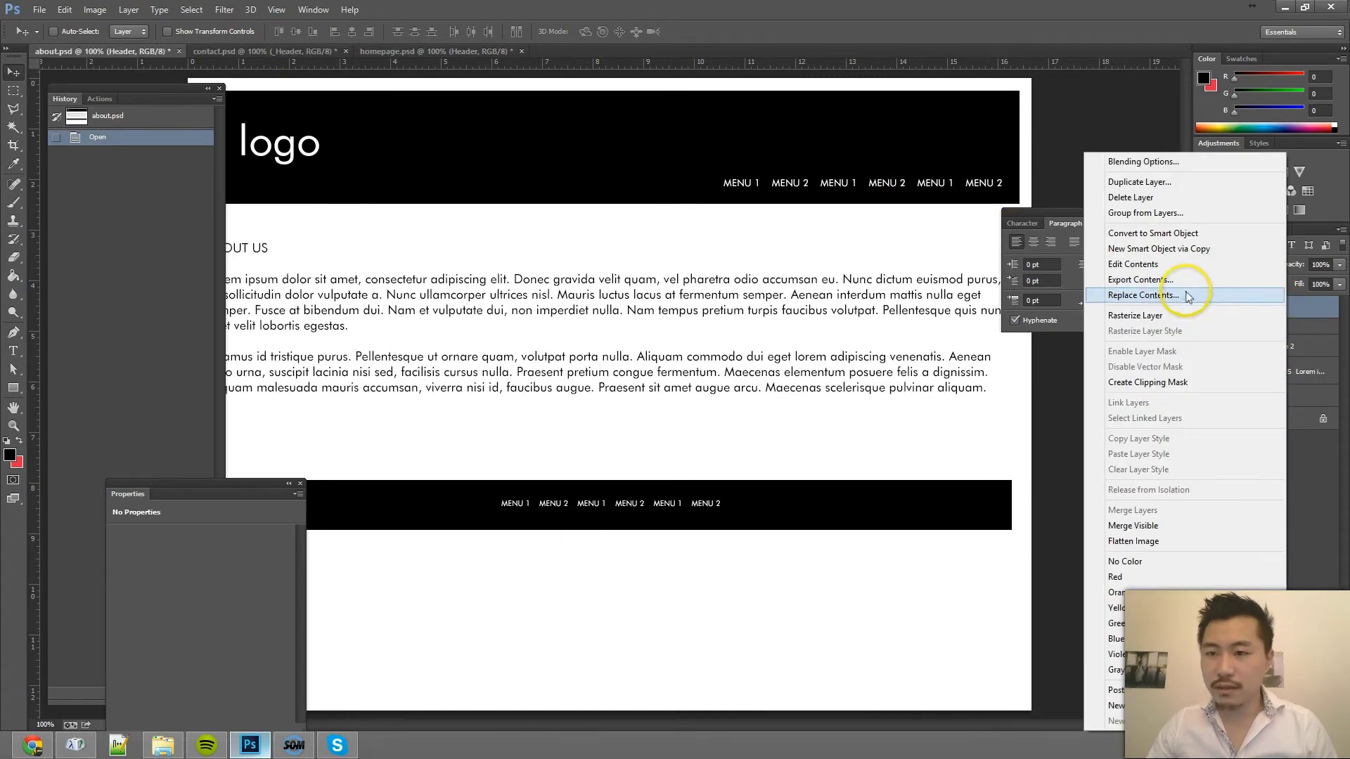
{"action": "left_click", "coordinate": [1191, 295]}
{"action": "double_click", "coordinate": [795, 343]}
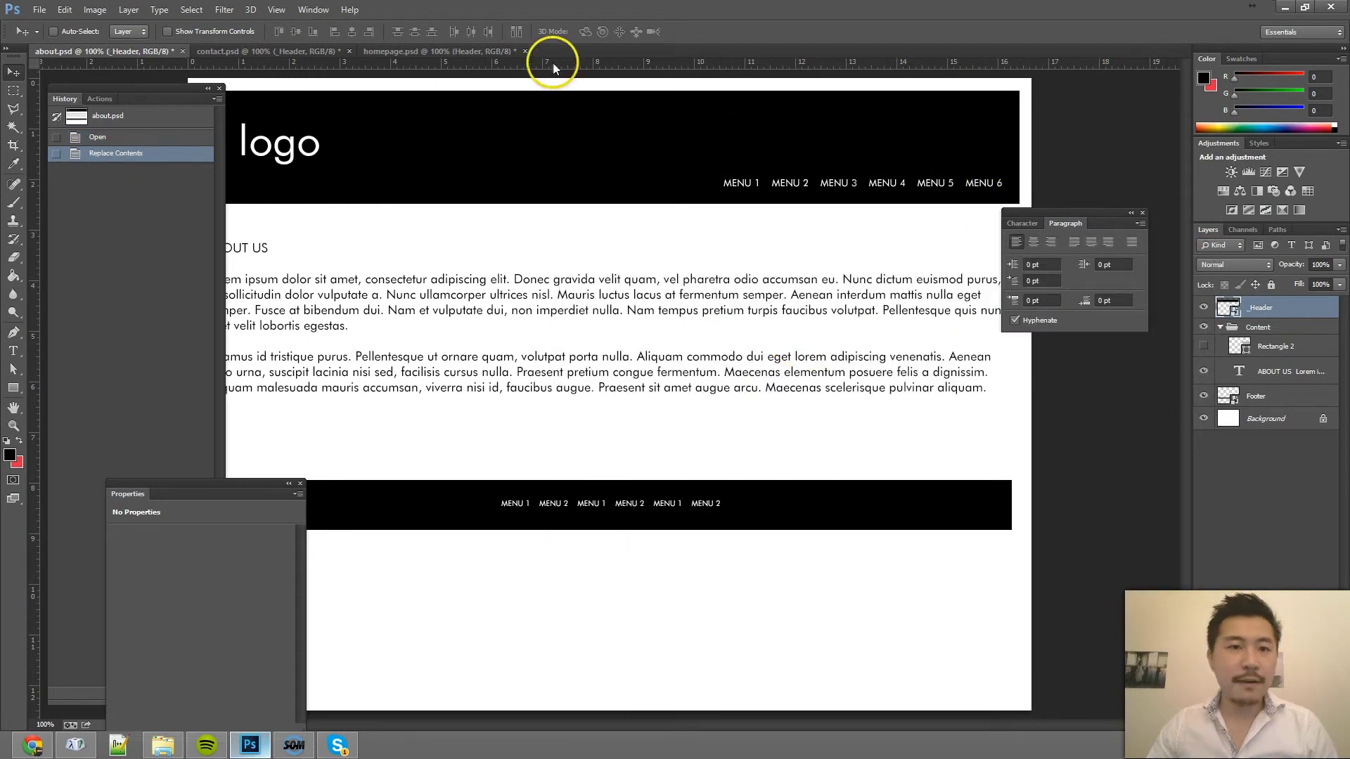
{"action": "left_click", "coordinate": [484, 55]}
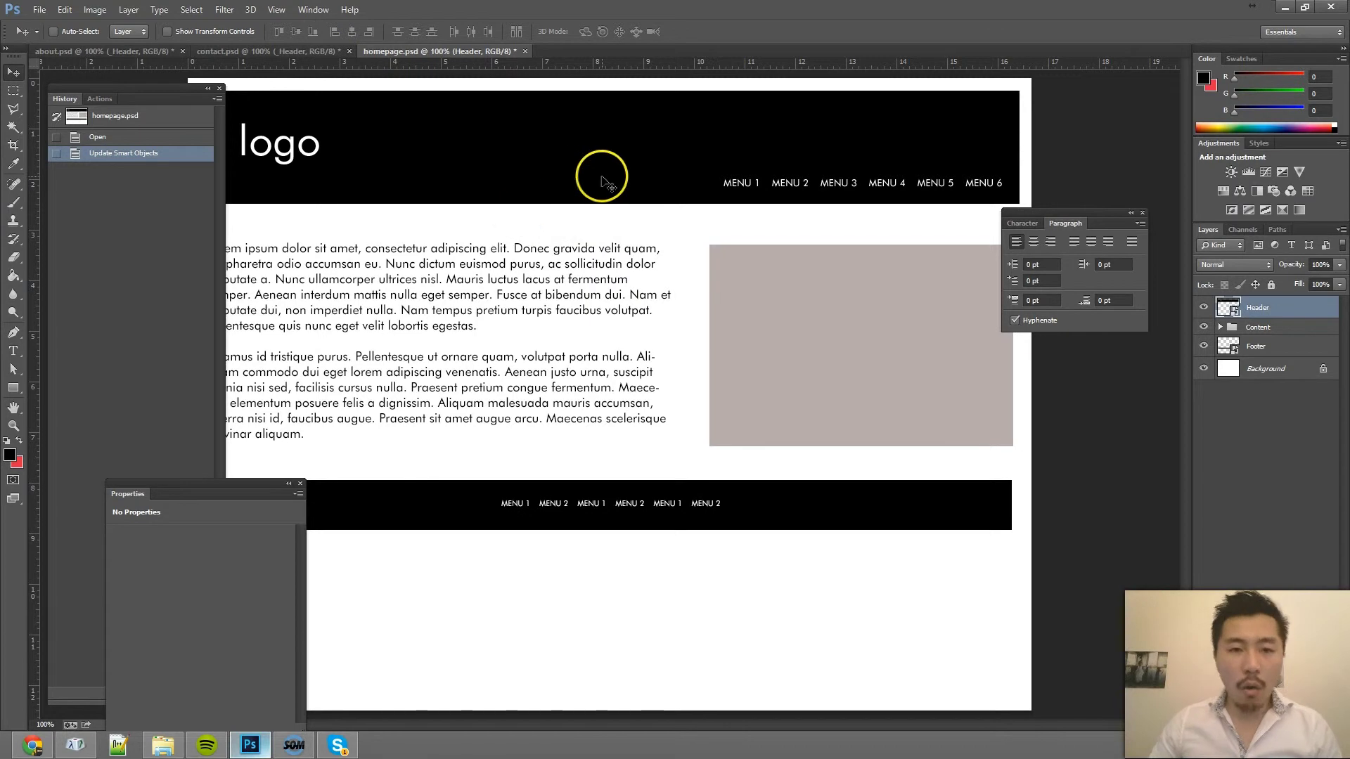
Step: Open _Footer.psb and renumber its menu to MENU 1 through MENU 6
{"action": "key", "text": "ctrl+o"}
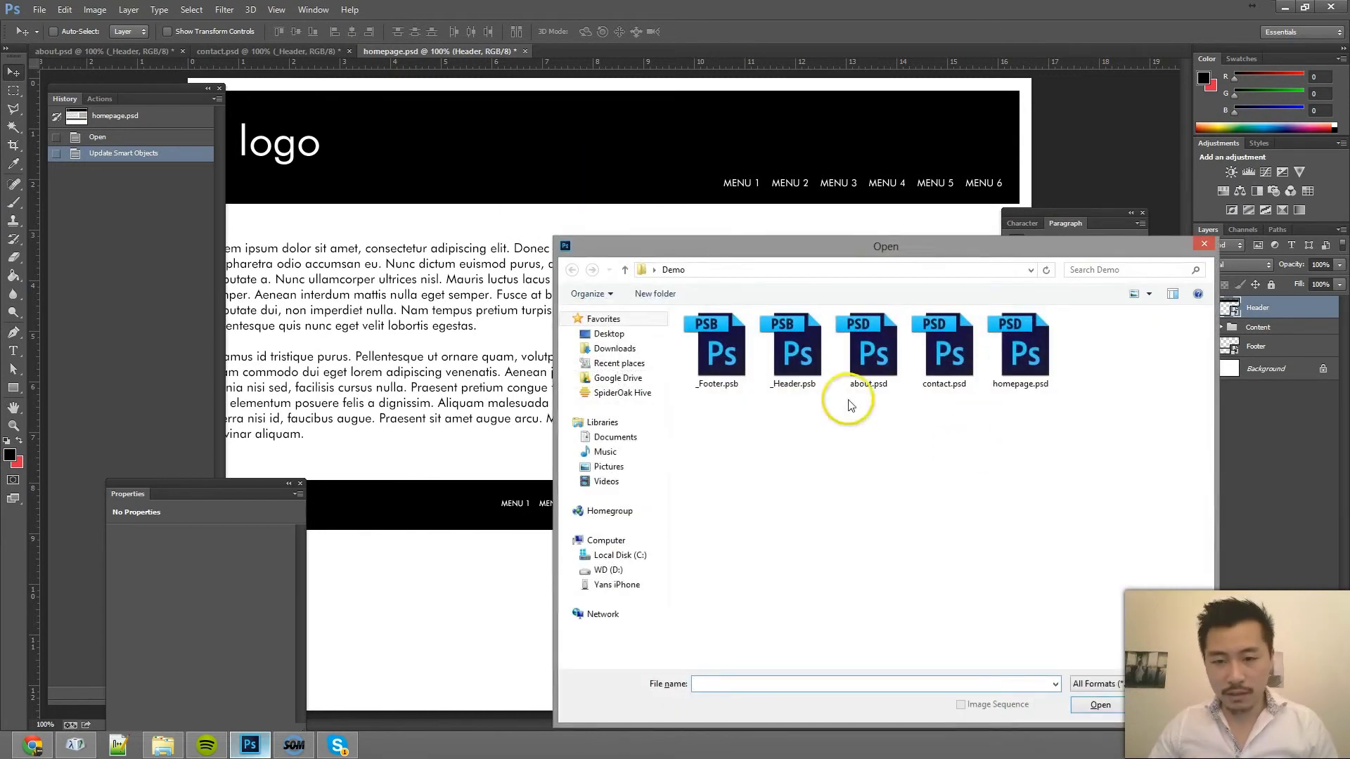
{"action": "double_click", "coordinate": [736, 354]}
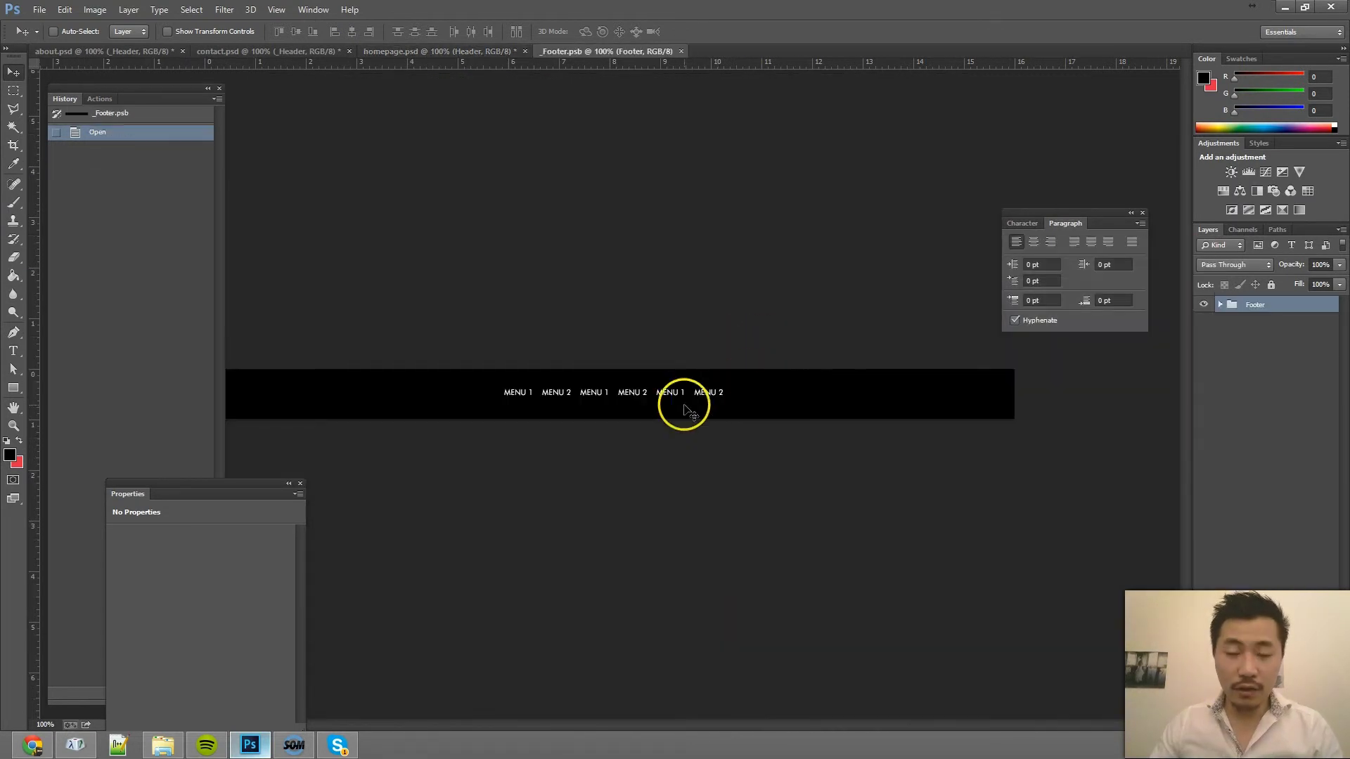
{"action": "key", "text": "t"}
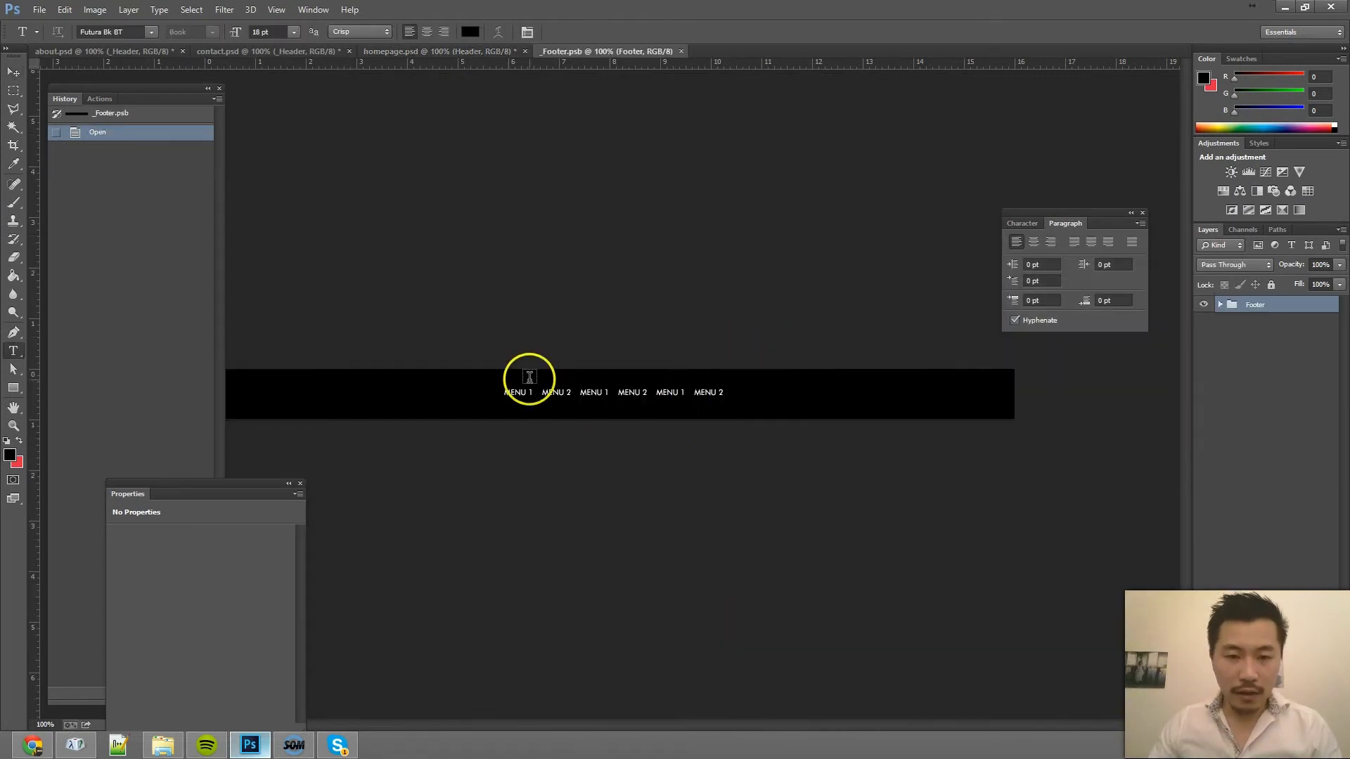
{"action": "double_click", "coordinate": [606, 392]}
{"action": "key", "text": "BackSpace"}
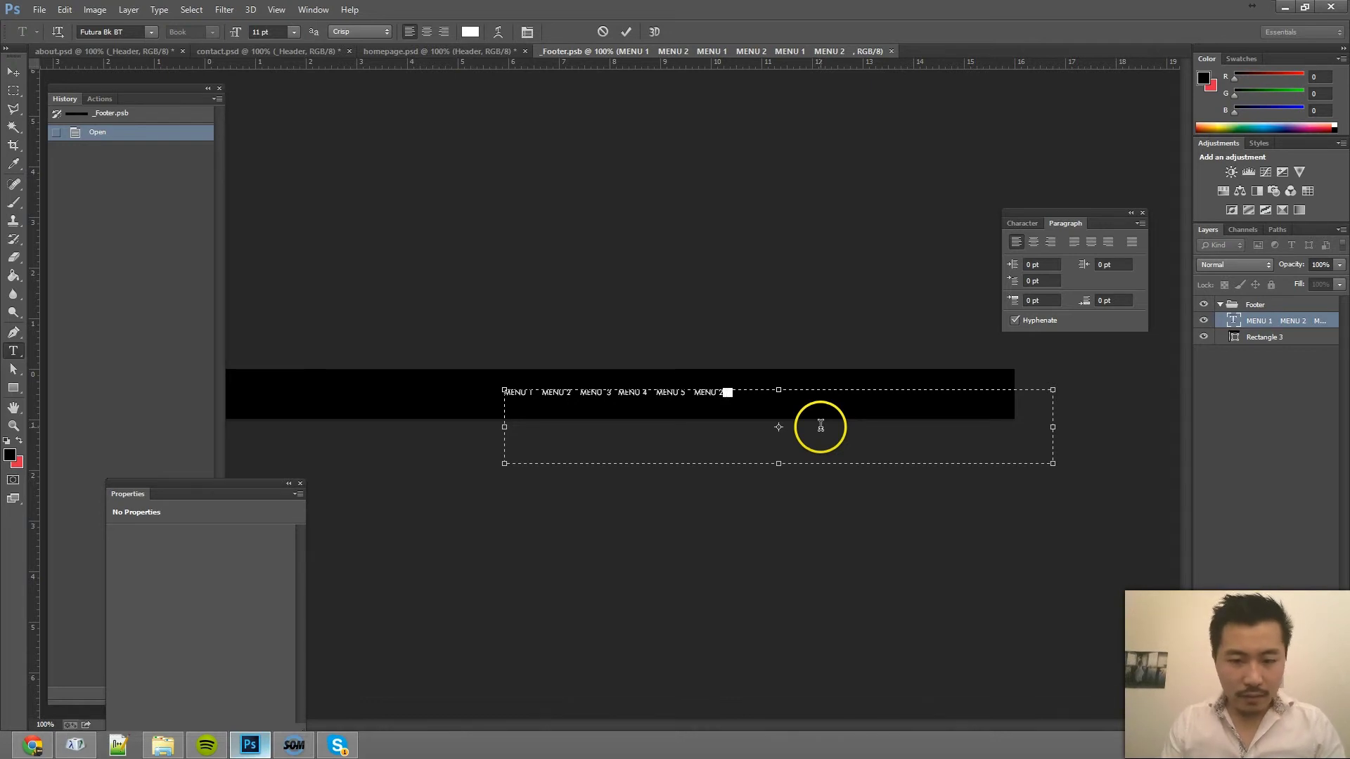
{"action": "key", "text": "ctrl+Return"}
Step: Alt-drag a copy of the menu row to the bar's left end
{"action": "key", "text": "Tab"}
{"action": "left_click_drag", "start_coordinate": [785, 385], "coordinate": [521, 368]}
{"action": "key", "text": "Tab"}
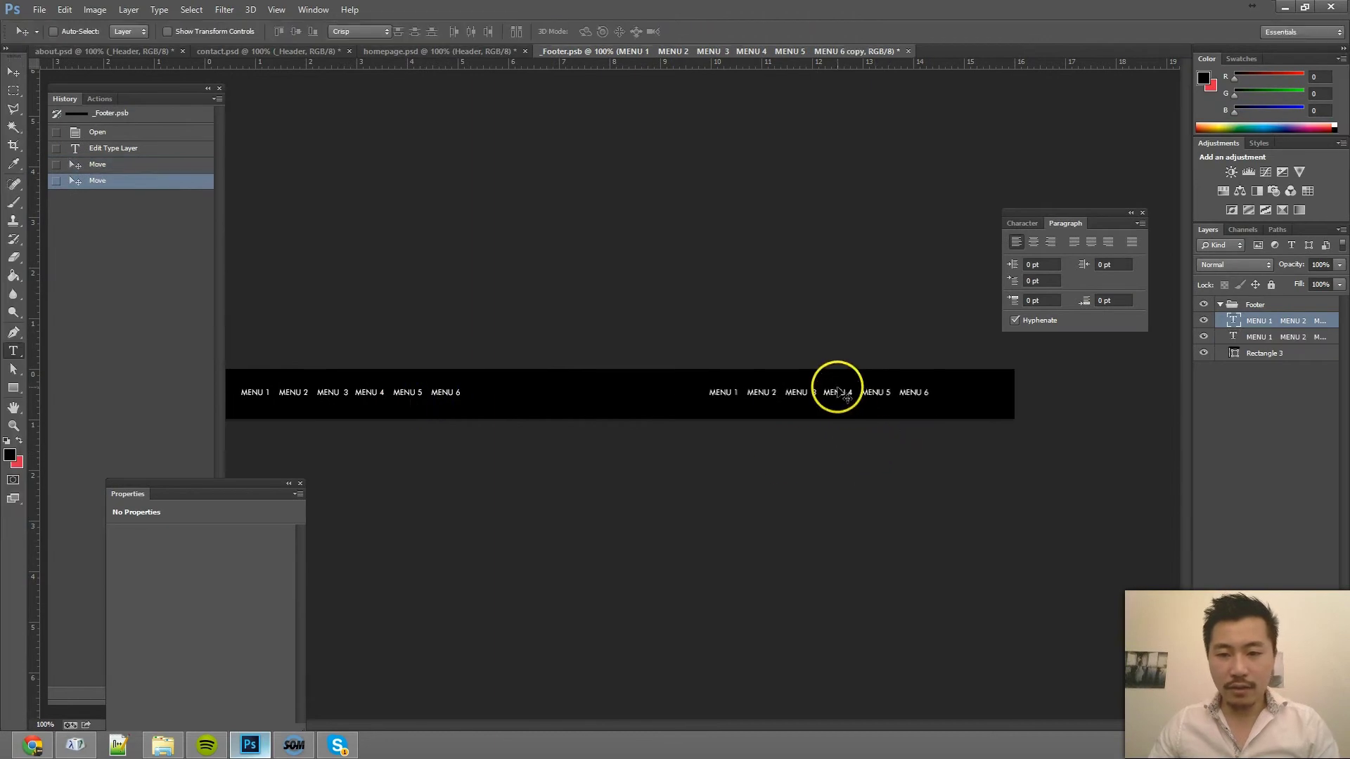
Step: Replace the right-hand menu text with social icons in Socialico at 37 pt
{"action": "left_click", "coordinate": [837, 391]}
{"action": "left_click", "coordinate": [872, 392]}
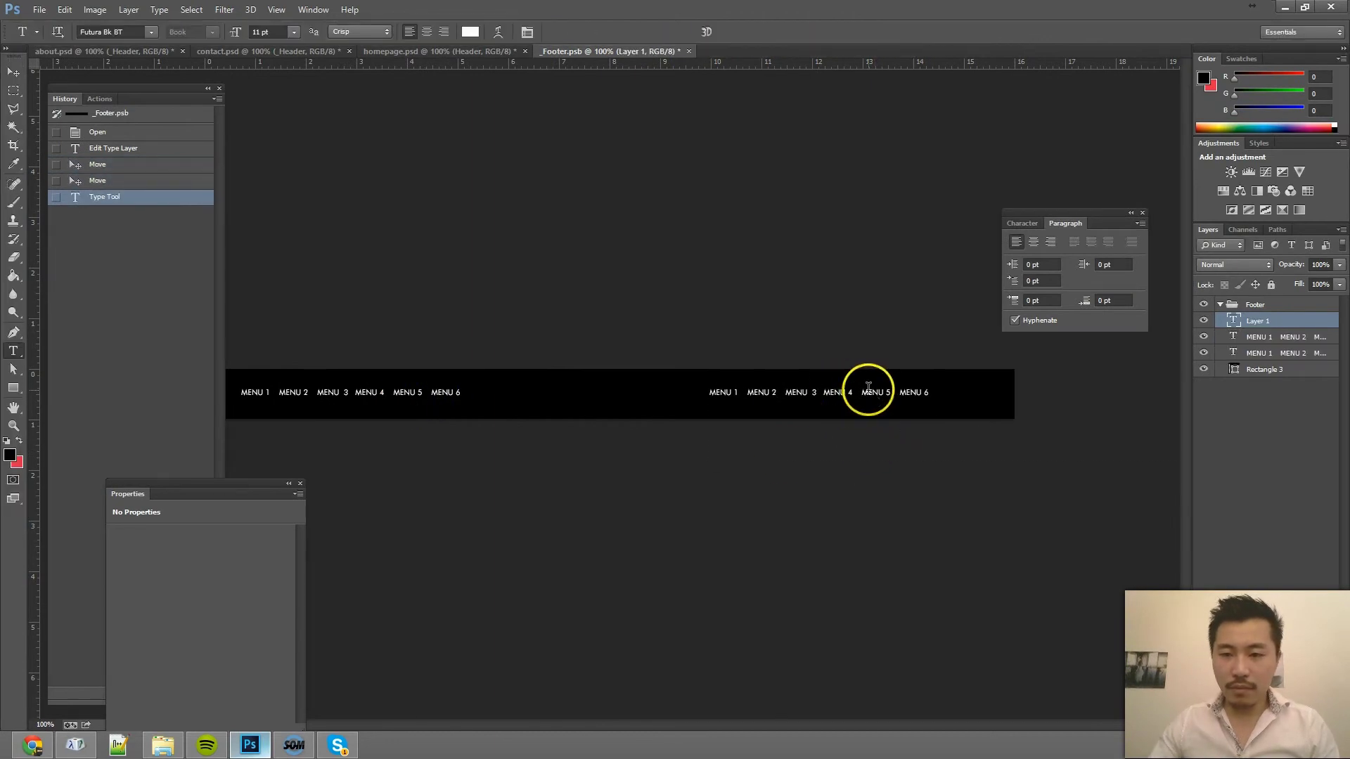
{"action": "key", "text": "ctrl+a"}
{"action": "key", "text": "BackSpace"}
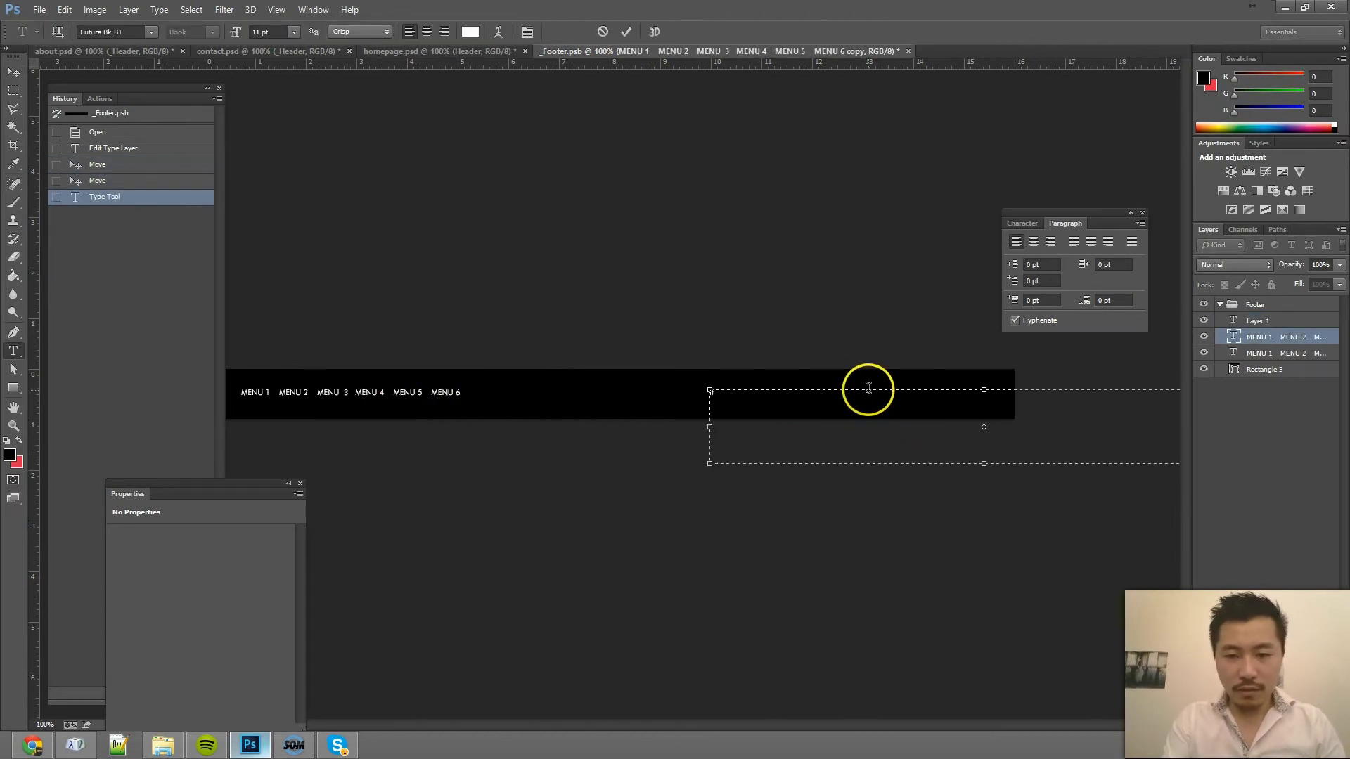
{"action": "left_click", "coordinate": [127, 28]}
{"action": "type", "text": "Soc"}
{"action": "key", "text": "Return"}
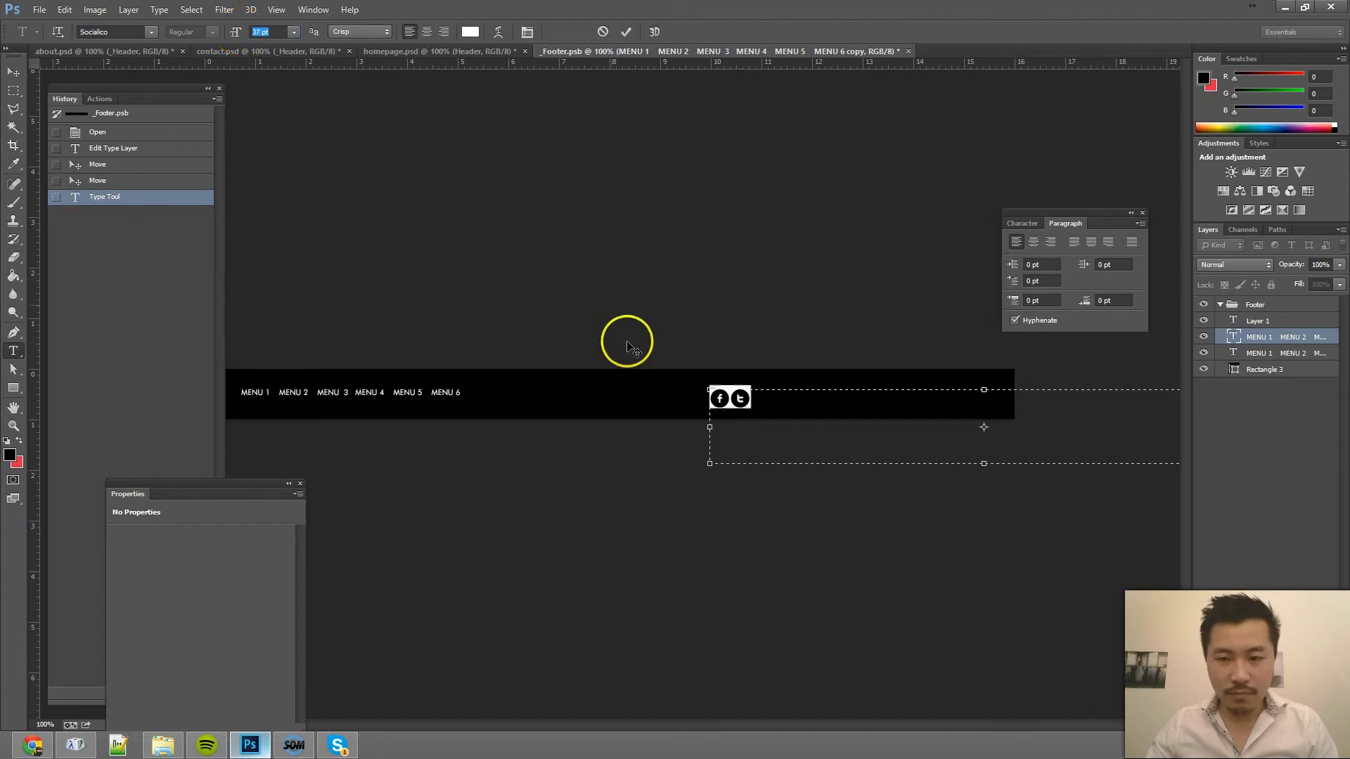
{"action": "left_click", "coordinate": [840, 405]}
{"action": "key", "text": "ctrl+Return"}
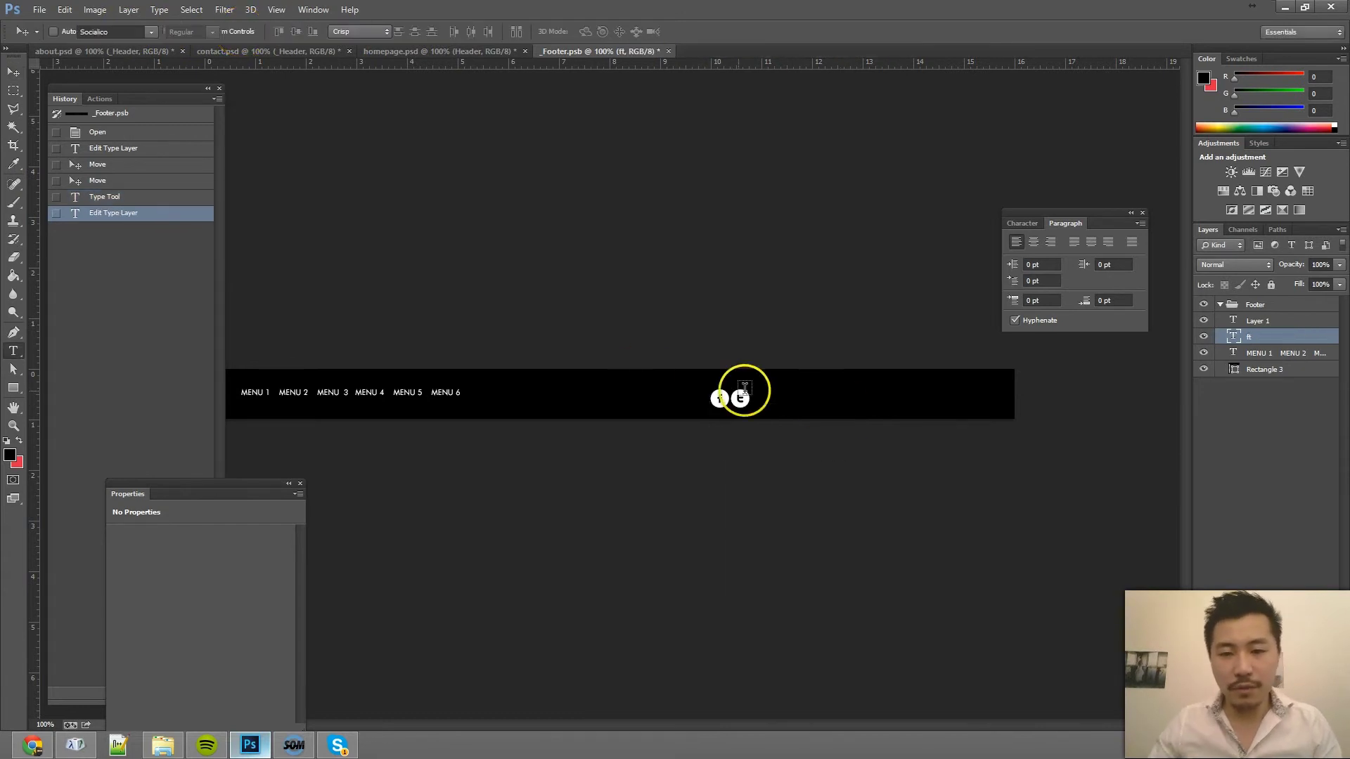
Step: Widen the icons' character spacing and nudge them toward the bar's right end
{"action": "left_click", "coordinate": [735, 398]}
{"action": "key", "text": "ctrl+a"}
{"action": "left_click", "coordinate": [1022, 223]}
{"action": "left_click_drag", "start_coordinate": [1085, 279], "coordinate": [1100, 277]}
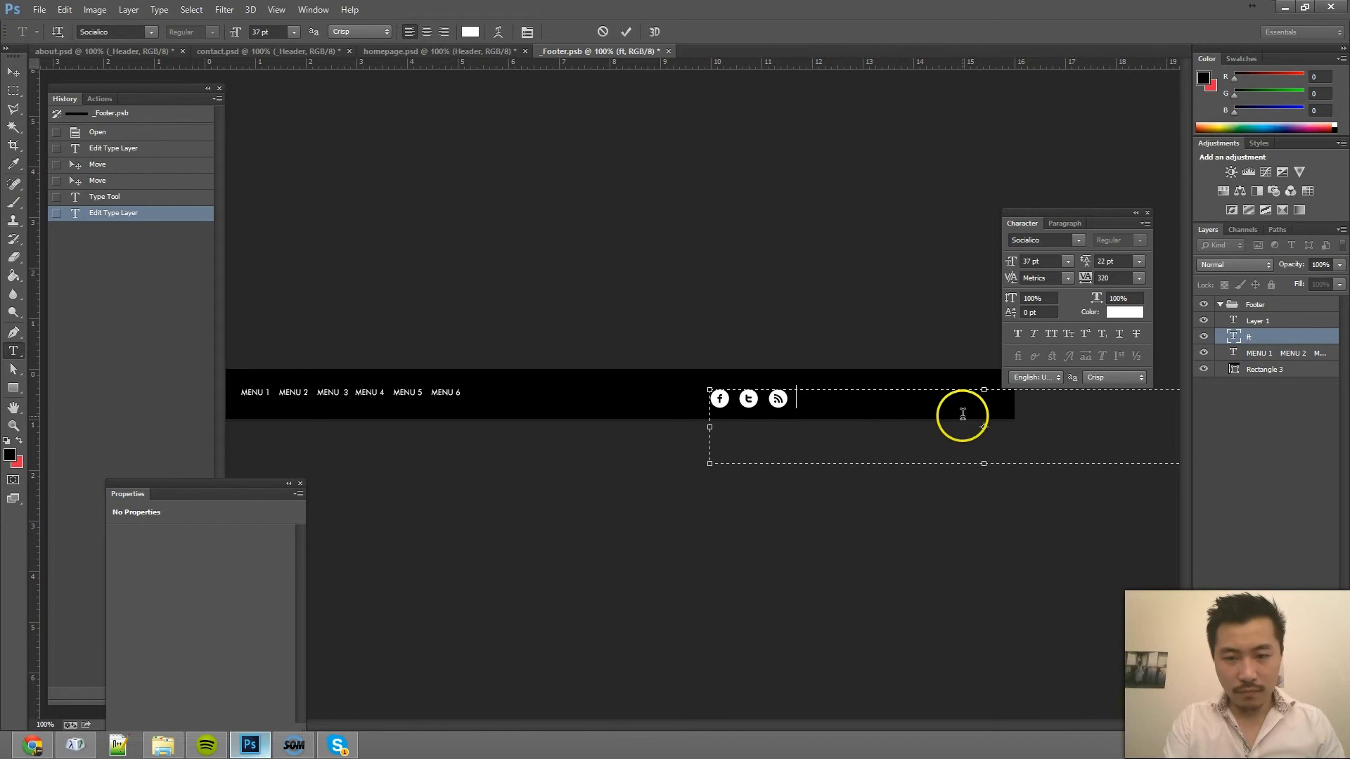
{"action": "key", "text": "ctrl+Return"}
{"action": "key", "text": "Tab"}
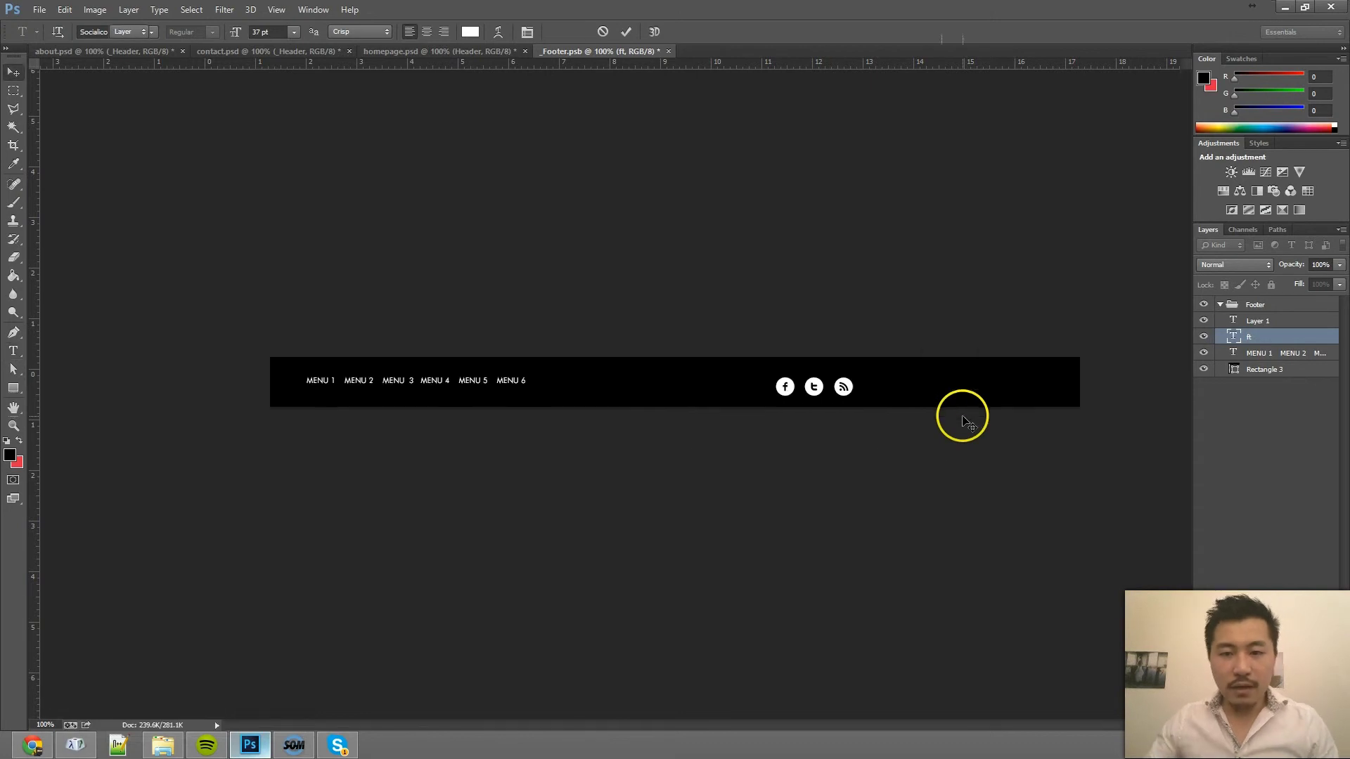
{"action": "key", "text": "shift+Right"}
{"action": "key", "text": "shift+Right"}
{"action": "key", "text": "shift+Right"}
{"action": "key", "text": "shift+Right"}
{"action": "key", "text": "shift+Right"}
{"action": "key", "text": "shift+Right"}
{"action": "key", "text": "shift+Right"}
{"action": "key", "text": "shift+Right"}
{"action": "key", "text": "shift+Right"}
{"action": "key", "text": "shift+Right"}
{"action": "key", "text": "shift+Right"}
{"action": "key", "text": "shift+Right"}
{"action": "key", "text": "shift+Right"}
{"action": "key", "text": "shift+Right"}
{"action": "key", "text": "shift+Right"}
{"action": "key", "text": "shift+Right"}
{"action": "key", "text": "shift+Right"}
{"action": "key", "text": "shift+Right"}
{"action": "key", "text": "shift+Right"}
{"action": "key", "text": "shift+Right"}
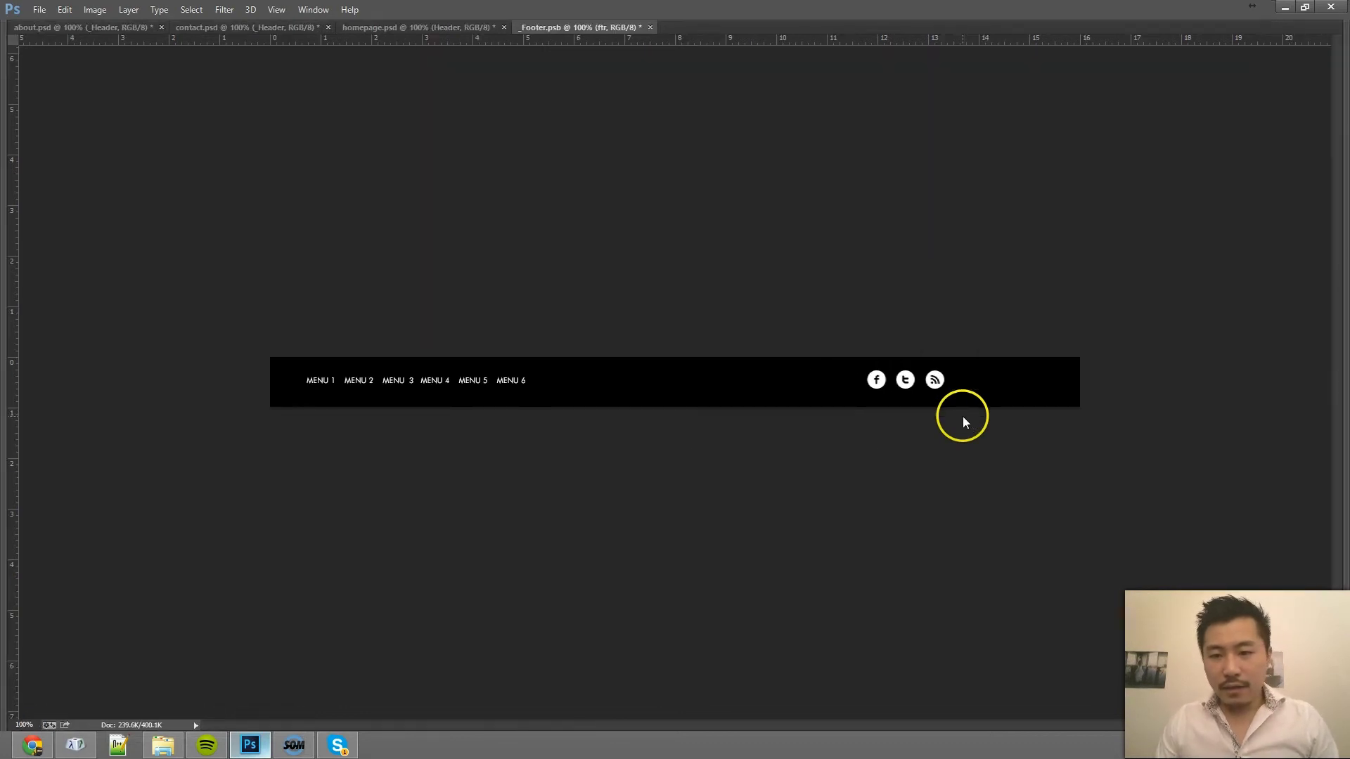
{"action": "key", "text": "Tab"}
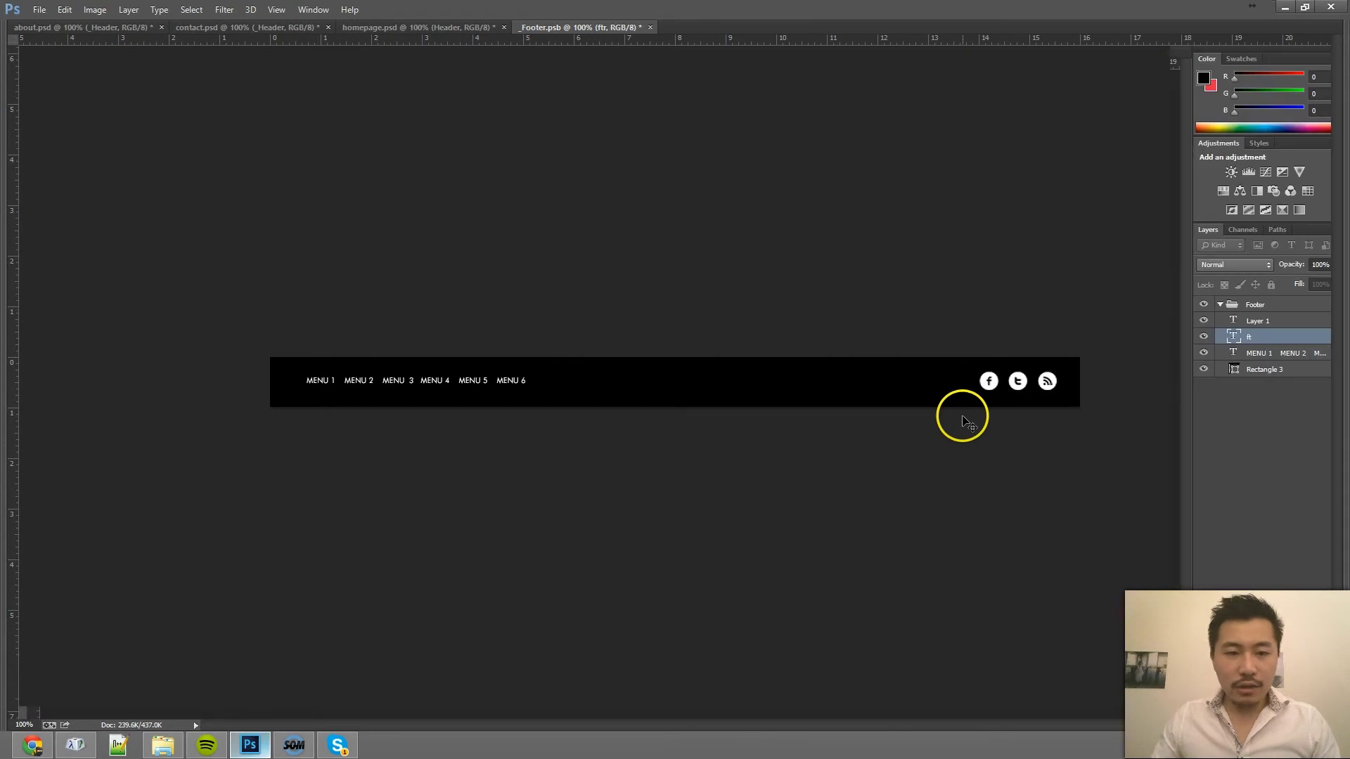
Step: Shift the MENU text toward the footer centre and select the copied menu line
{"action": "right_click", "coordinate": [414, 394]}
{"action": "left_click", "coordinate": [465, 423]}
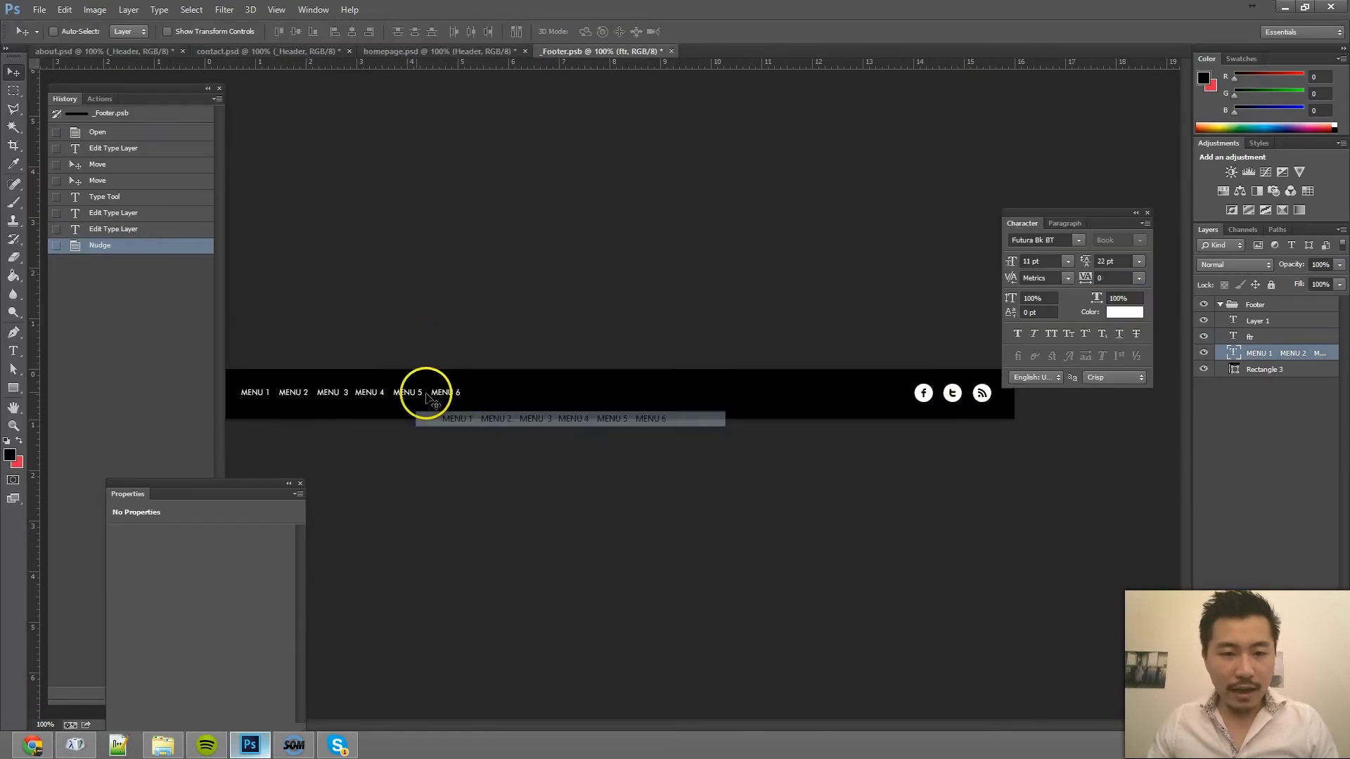
{"action": "mouse_move", "coordinate": [404, 392]}
{"action": "left_mouse_down"}
{"action": "mouse_move", "coordinate": [642, 401]}
{"action": "mouse_move", "coordinate": [425, 391]}
{"action": "left_mouse_up"}
{"action": "key", "text": "Tab"}
{"action": "triple_click", "coordinate": [438, 382]}
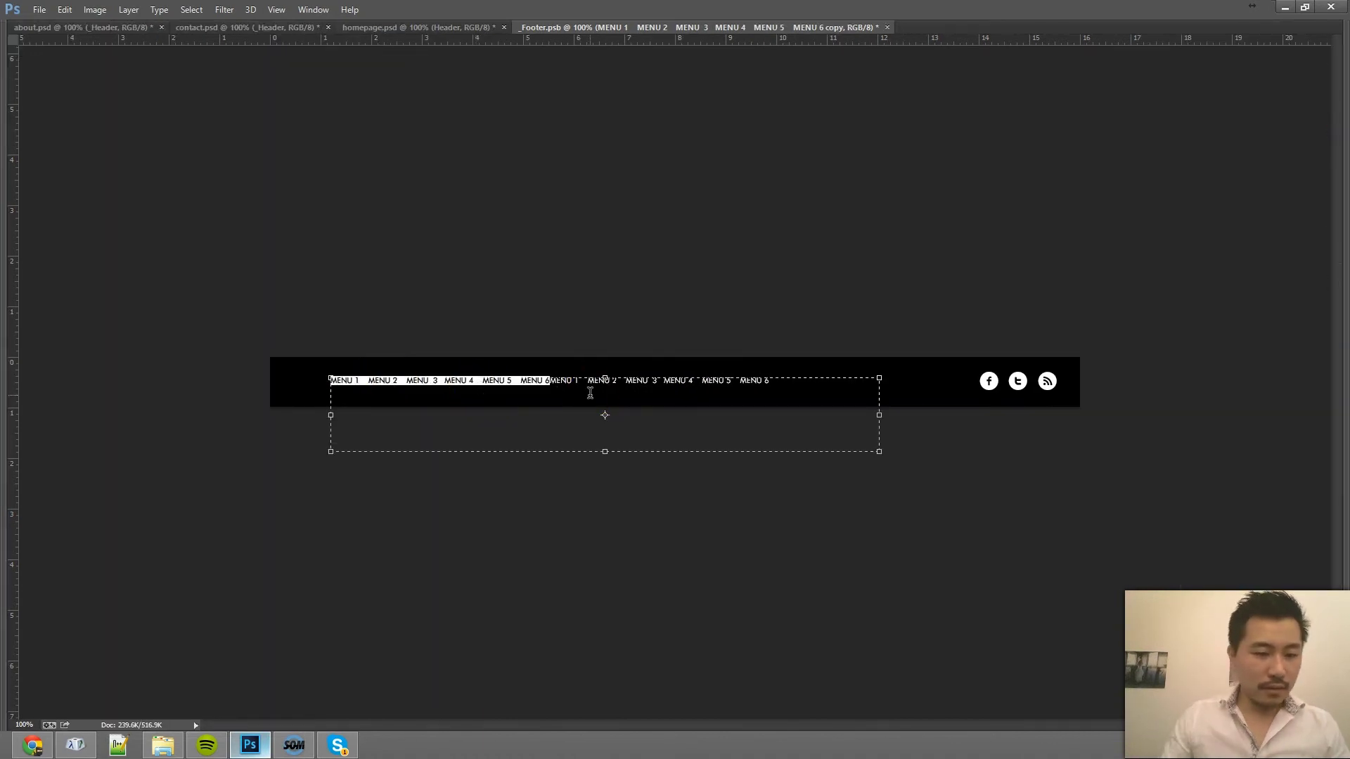
Step: Replace the copied line with '© COPYRIGHT 2014 BLAH BLAH.' using Character Map's Arial ©
{"action": "left_click", "coordinate": [75, 746]}
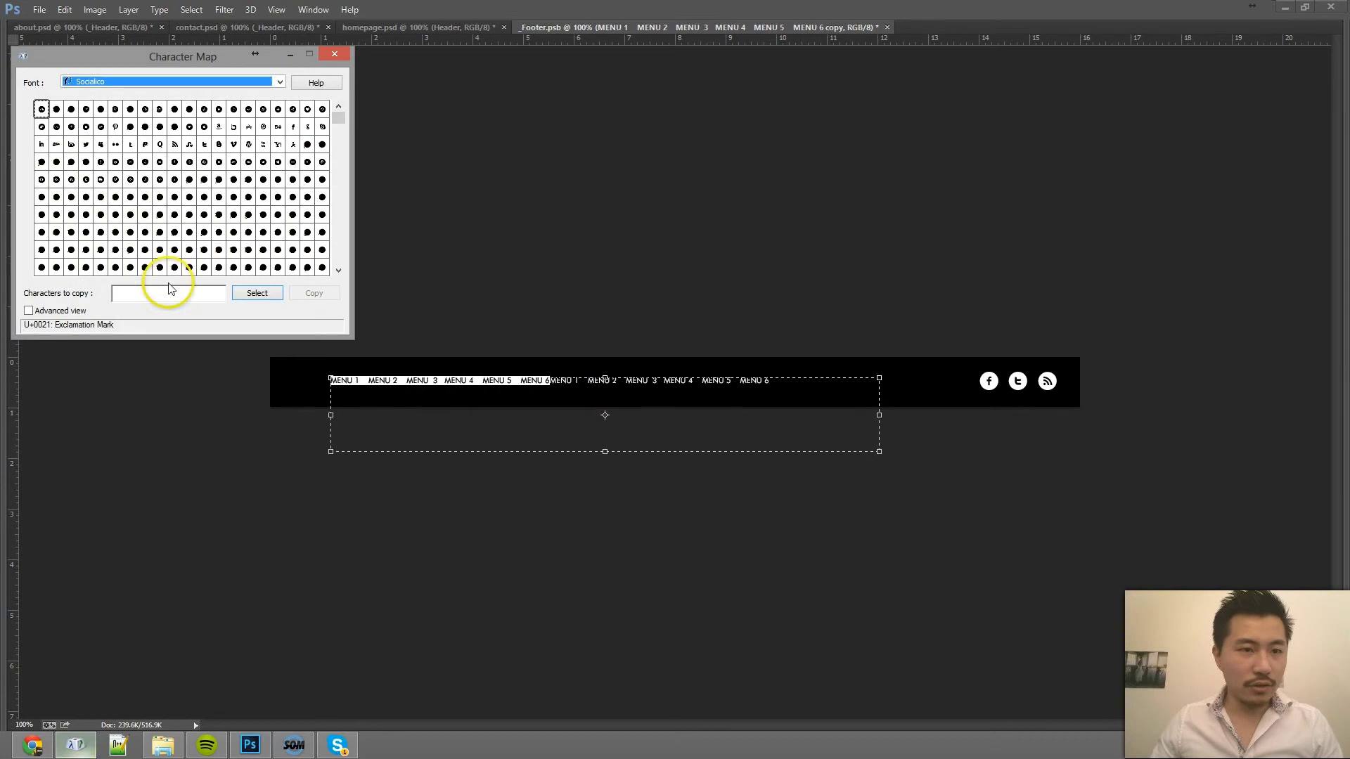
{"action": "left_click", "coordinate": [178, 78]}
{"action": "left_click", "coordinate": [178, 78]}
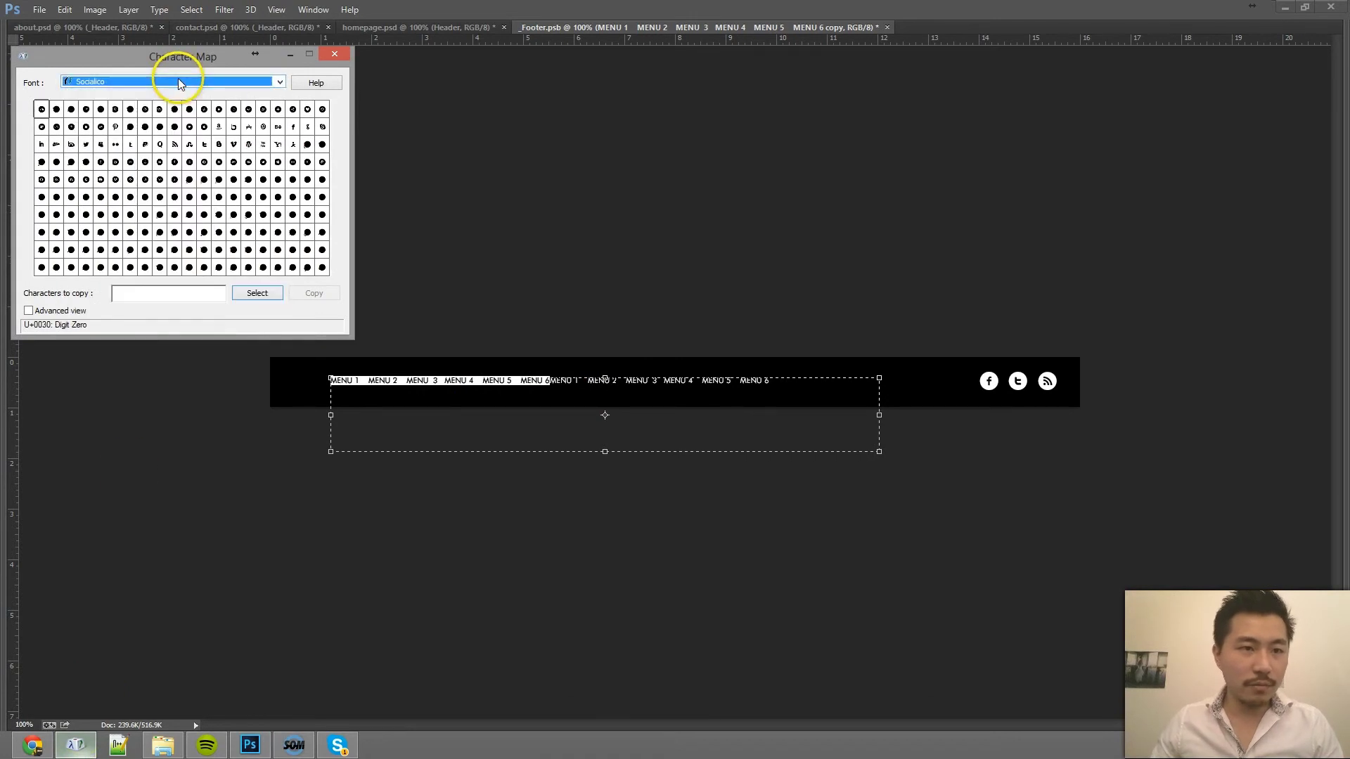
{"action": "left_click", "coordinate": [176, 80]}
{"action": "left_click", "coordinate": [174, 85]}
{"action": "key", "text": "Home"}
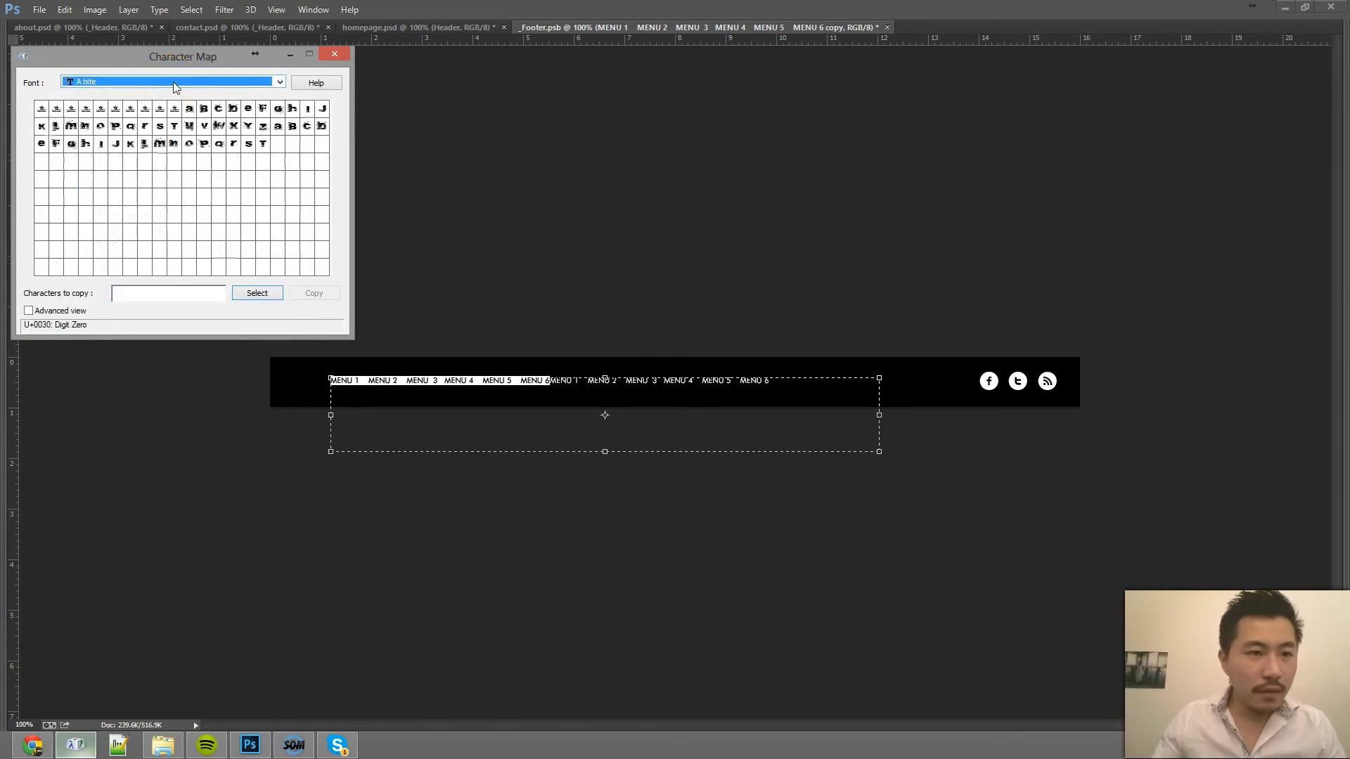
{"action": "type", "text": "arial"}
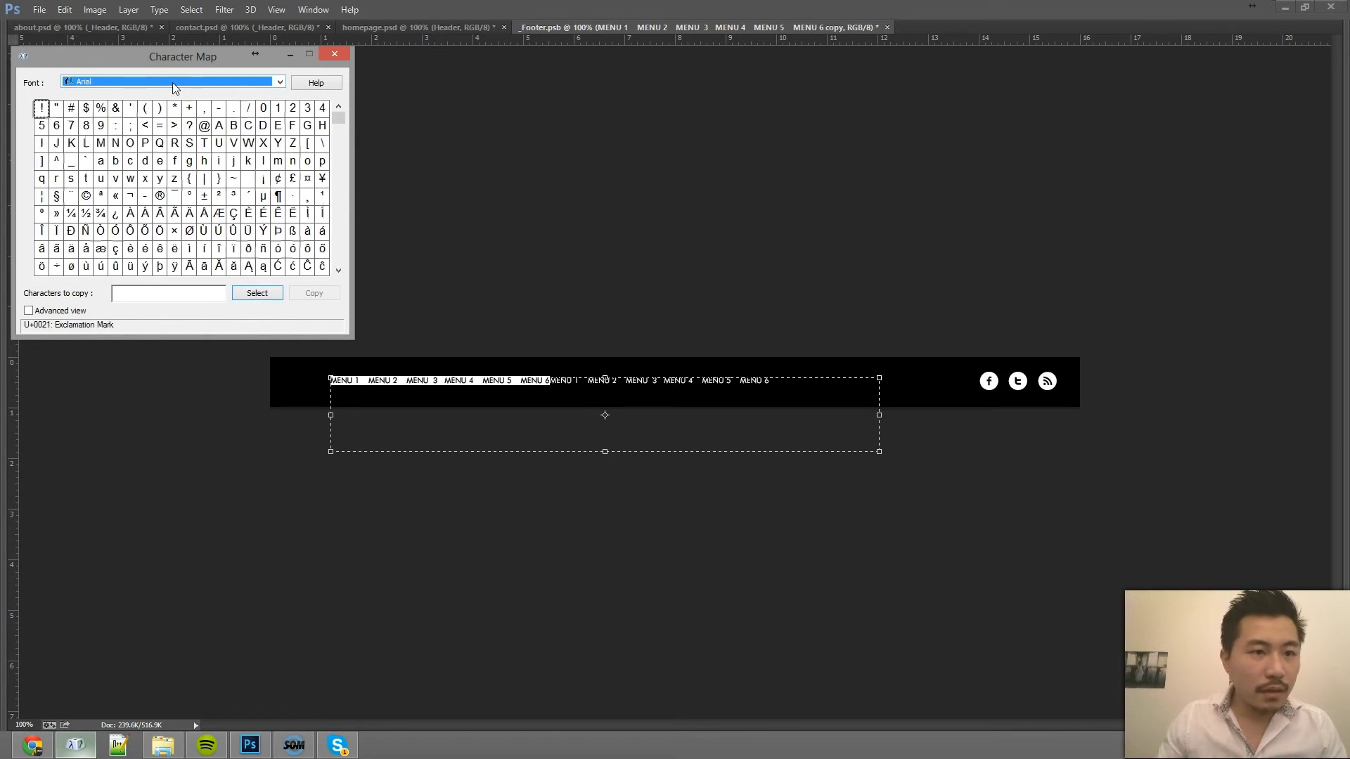
{"action": "double_click", "coordinate": [86, 195]}
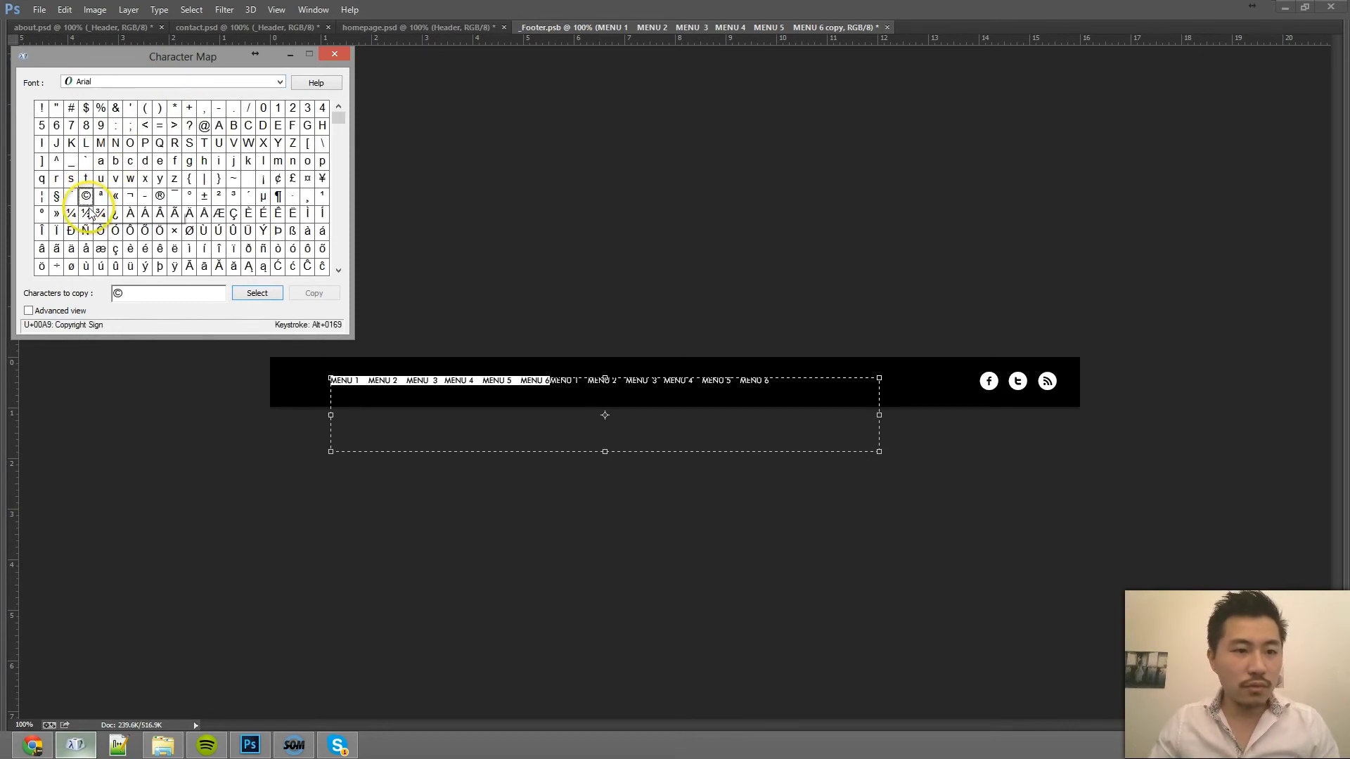
{"action": "left_click", "coordinate": [524, 401]}
{"action": "key", "text": "ctrl+v"}
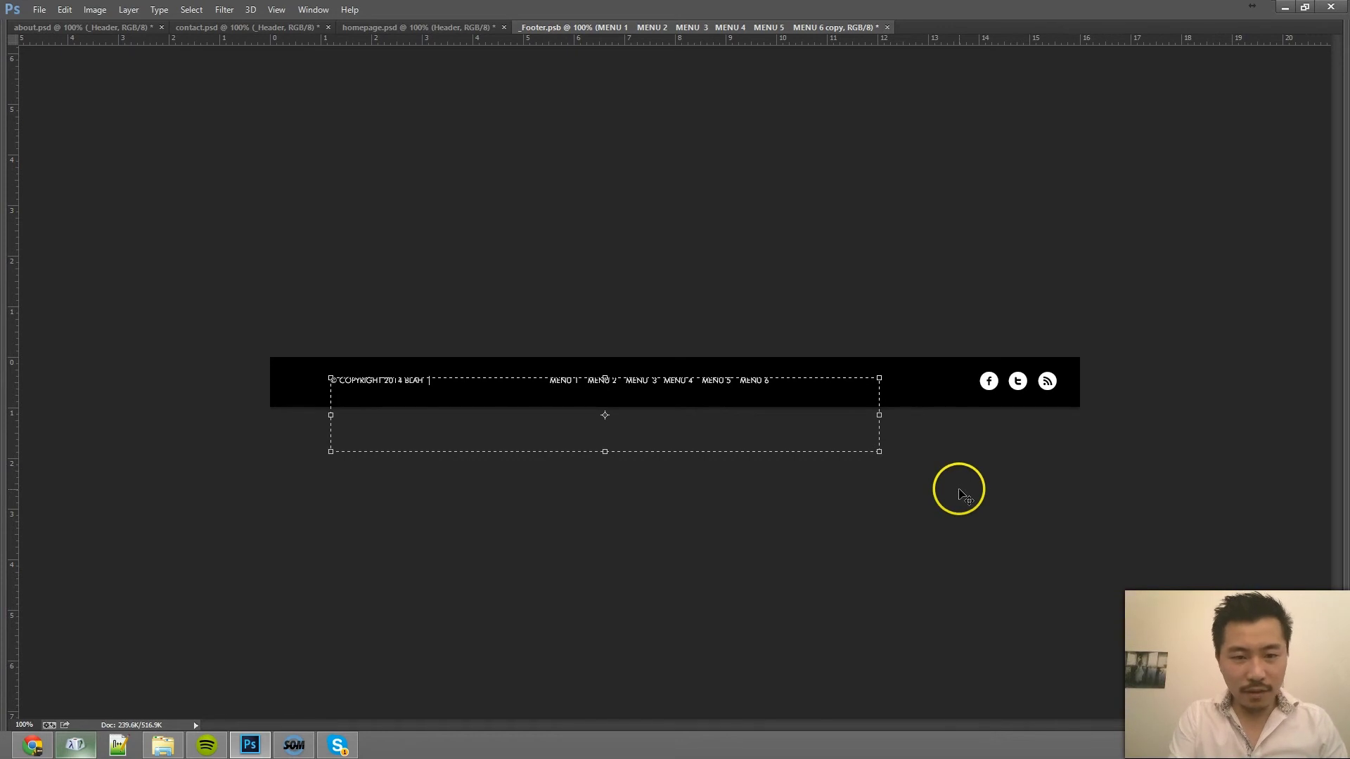
{"action": "type", "text": "BLAH."}
{"action": "key", "text": "ctrl+Return"}
Step: Nudge the copyright line left, then save and close _Footer.psb
{"action": "key", "text": "shift+Left"}
{"action": "key", "text": "shift+Left"}
{"action": "key", "text": "shift+Left"}
{"action": "key", "text": "shift+Left"}
{"action": "key", "text": "shift+Left"}
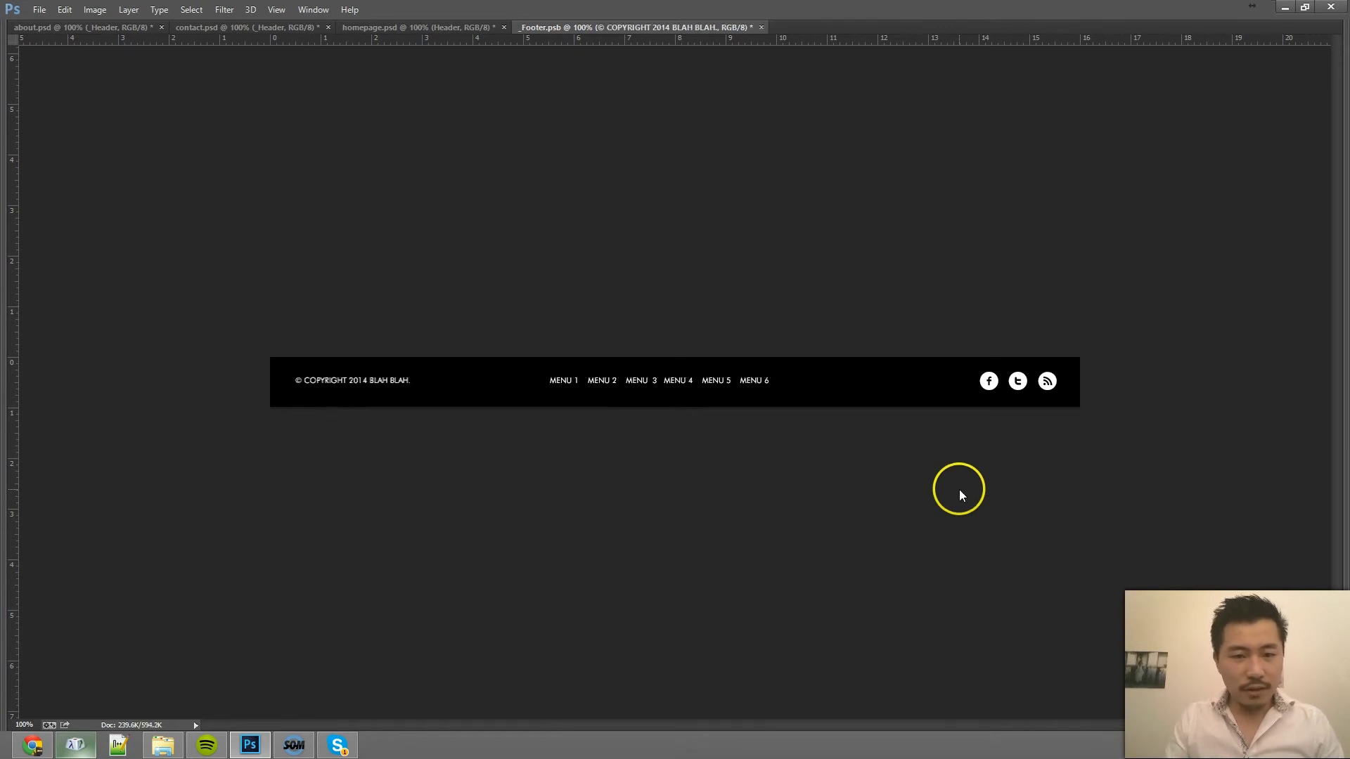
{"action": "key", "text": "shift+Left"}
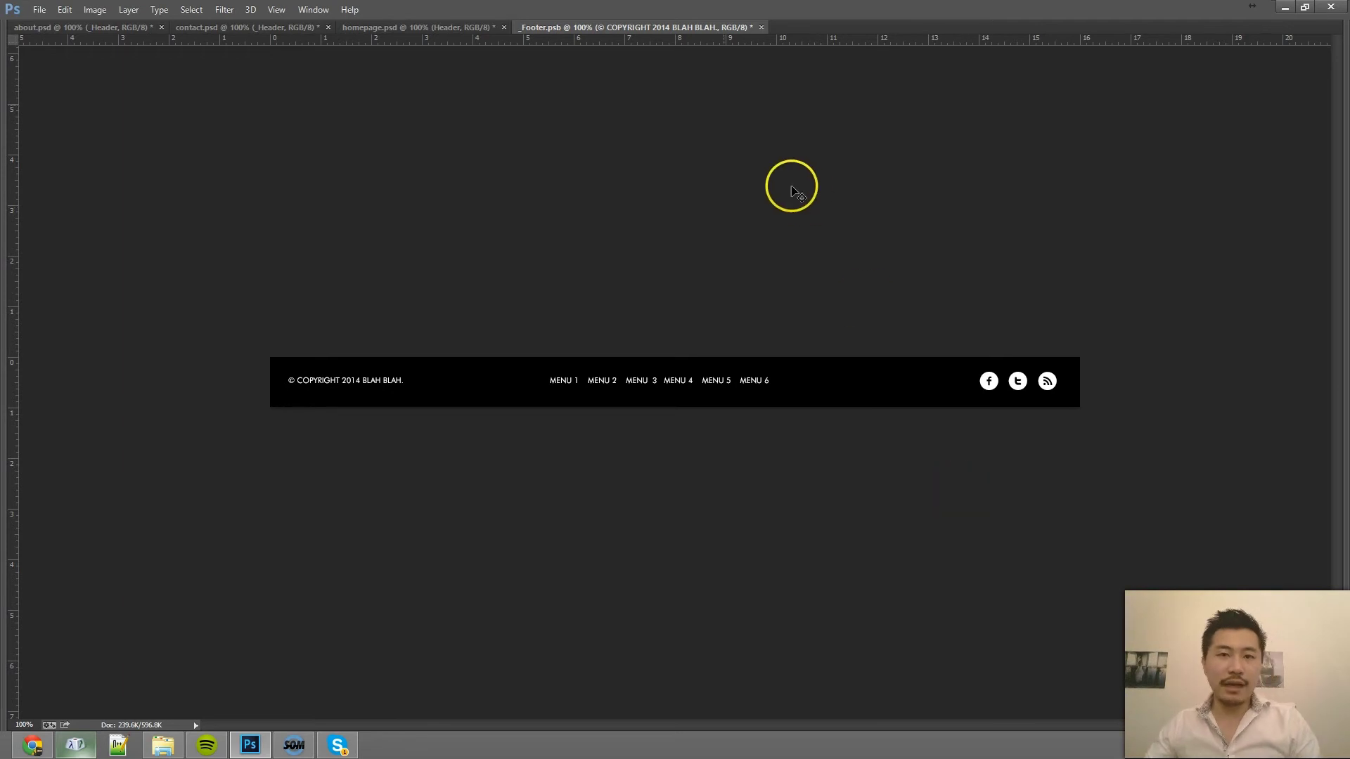
{"action": "key", "text": "ctrl+s"}
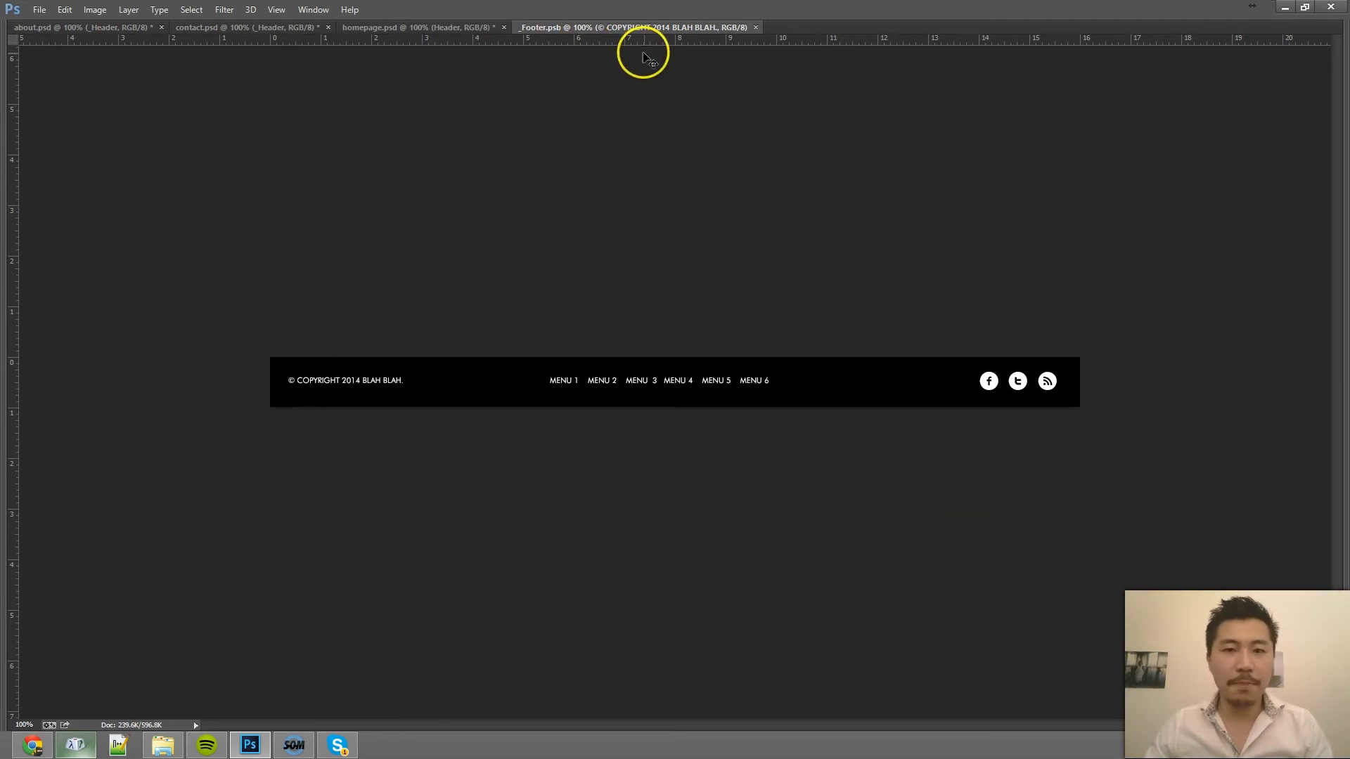
{"action": "key", "text": "ctrl+w"}
{"action": "key", "text": "Tab"}
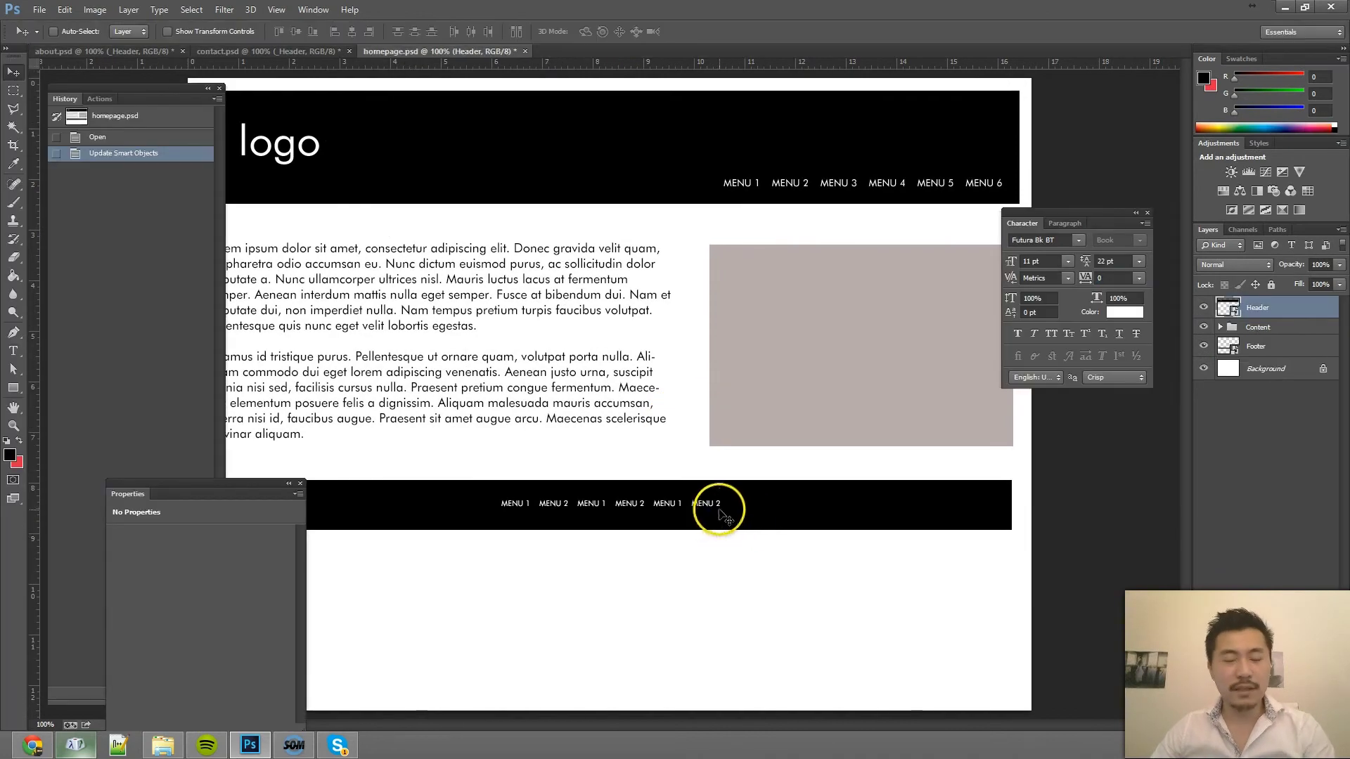
Step: Replace the homepage Footer layer contents with _Footer.psb
{"action": "left_click", "coordinate": [1258, 348]}
{"action": "right_click", "coordinate": [1259, 349]}
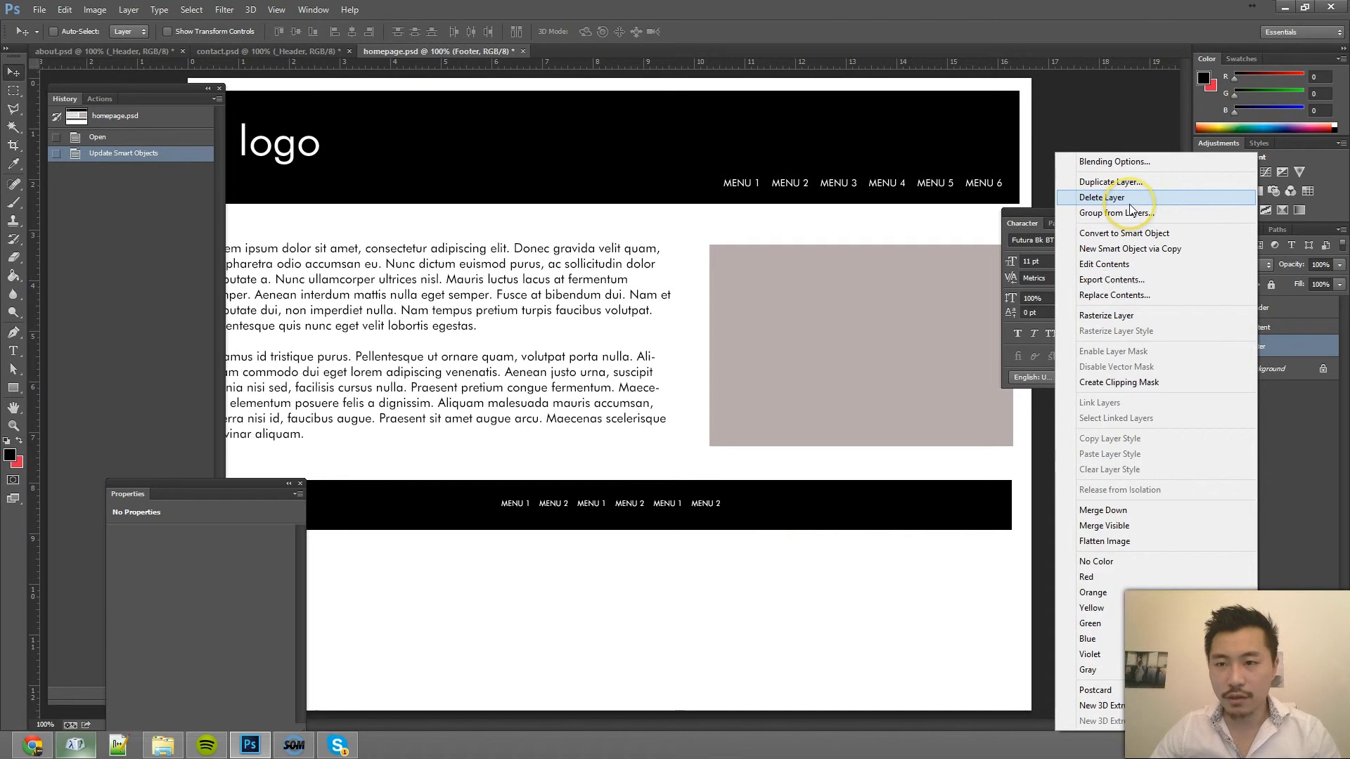
{"action": "left_click", "coordinate": [1119, 296]}
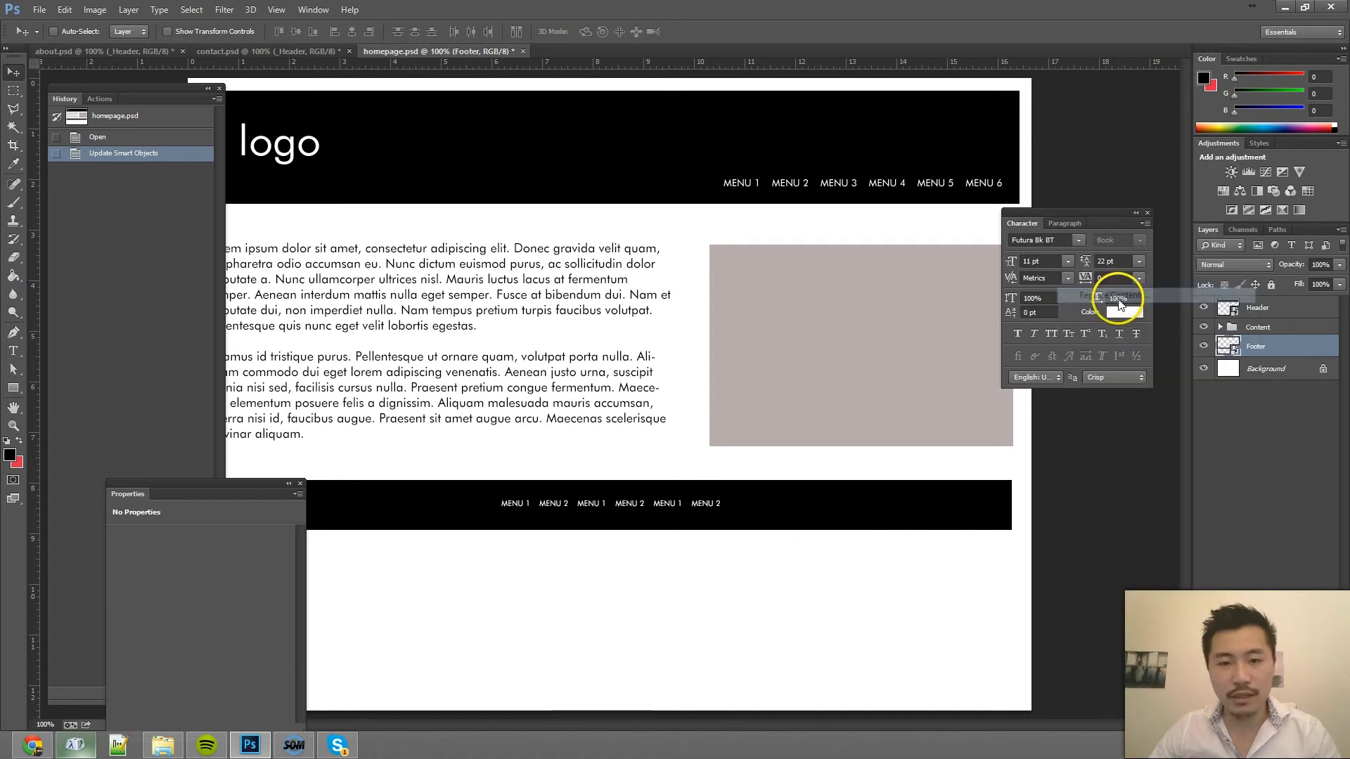
{"action": "double_click", "coordinate": [723, 349]}
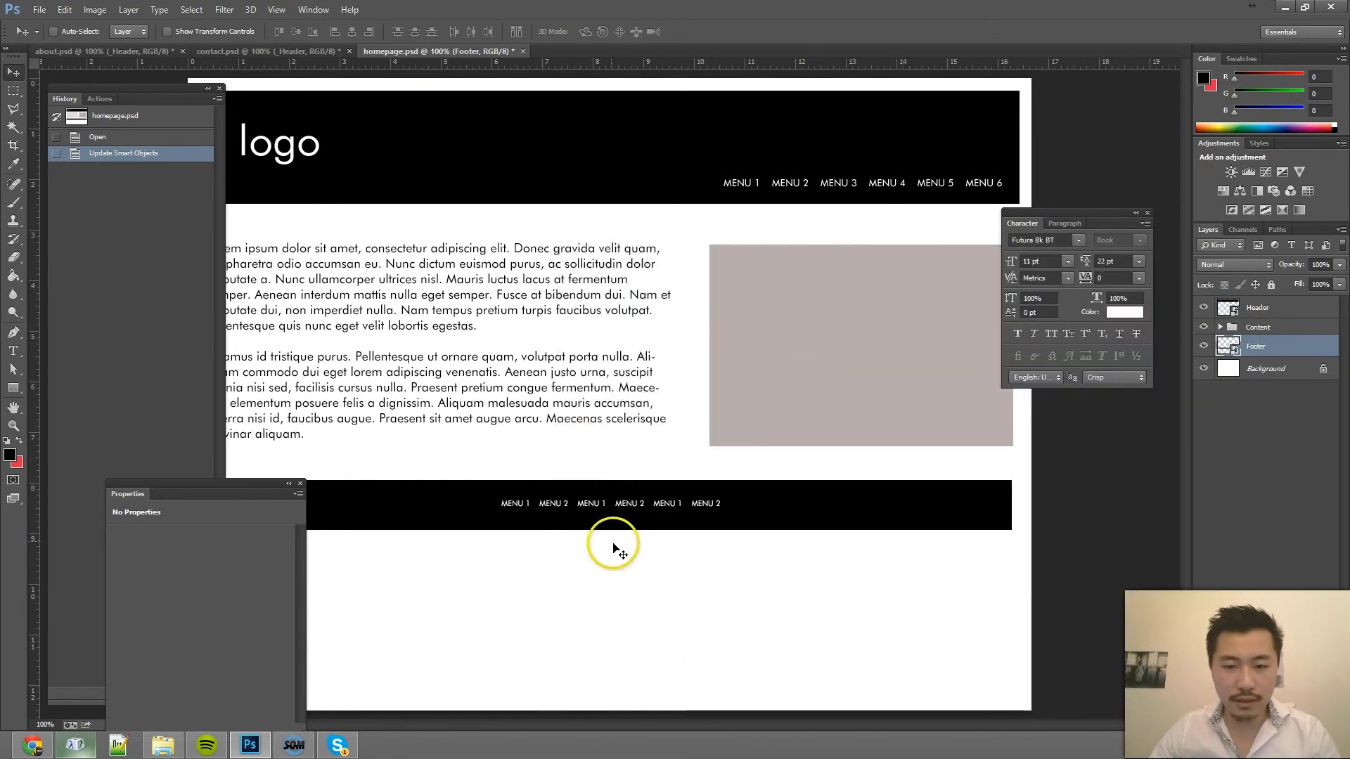
Step: Replace the contact page's Footer layer contents with _Footer.psb
{"action": "left_click", "coordinate": [296, 50]}
{"action": "right_click", "coordinate": [1272, 401]}
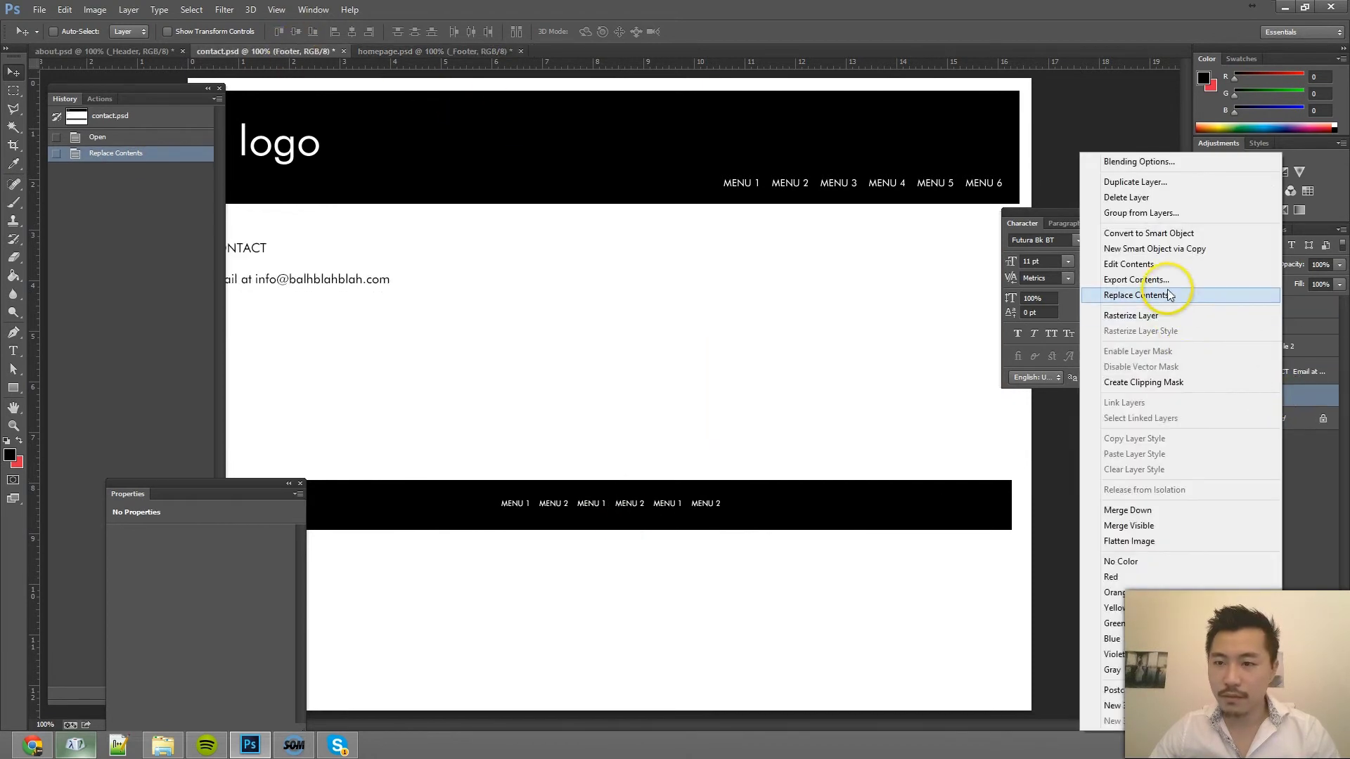
{"action": "left_click", "coordinate": [1169, 295]}
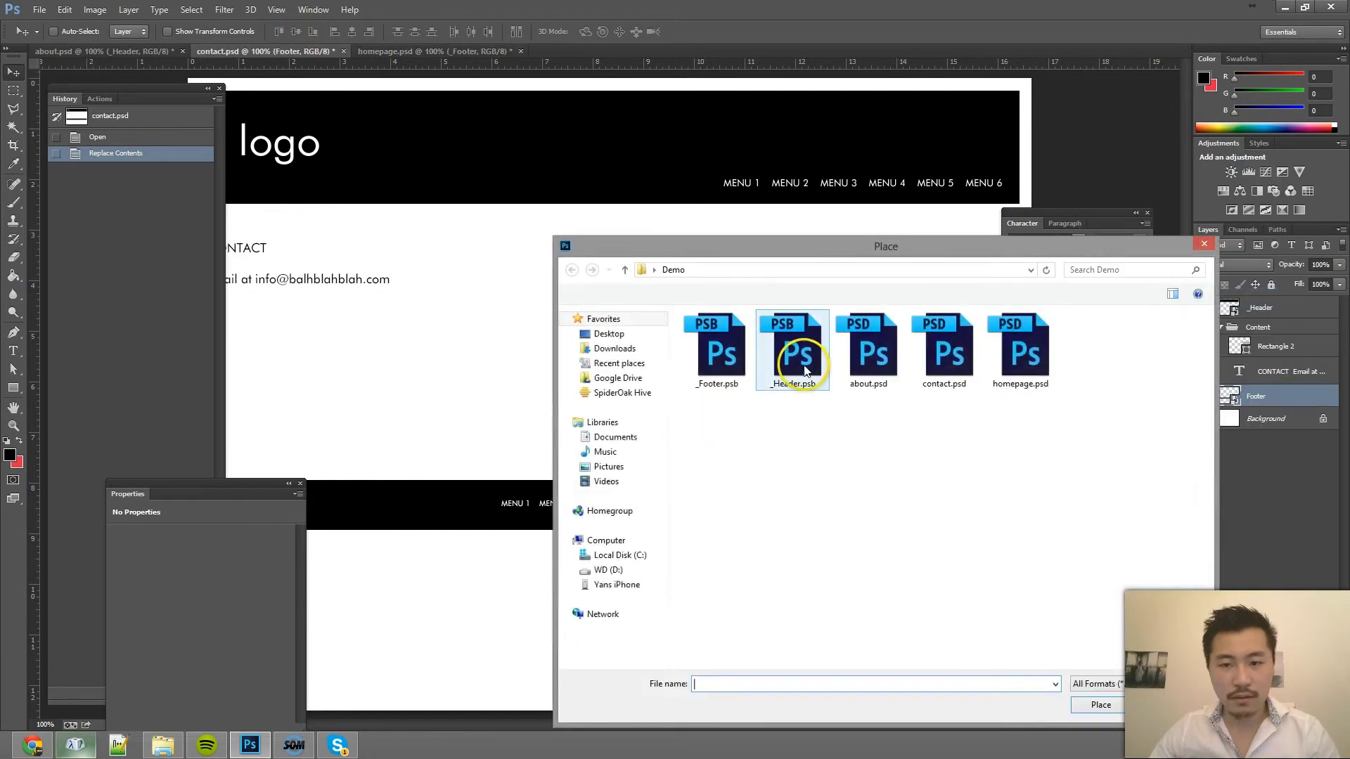
{"action": "left_click", "coordinate": [721, 356]}
{"action": "double_click", "coordinate": [721, 357]}
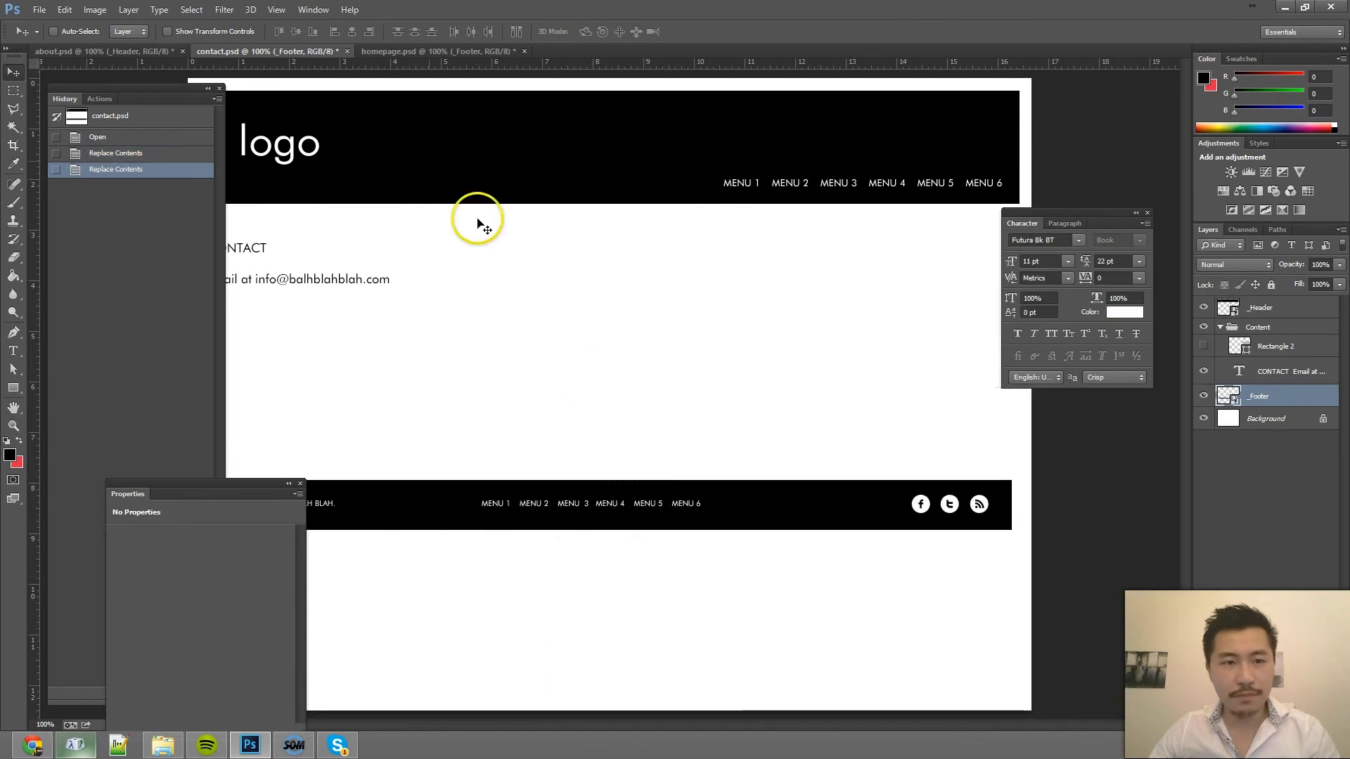
Step: Replace the about page's Footer layer contents with _Footer.psb
{"action": "left_click", "coordinate": [120, 50]}
{"action": "right_click", "coordinate": [1264, 406]}
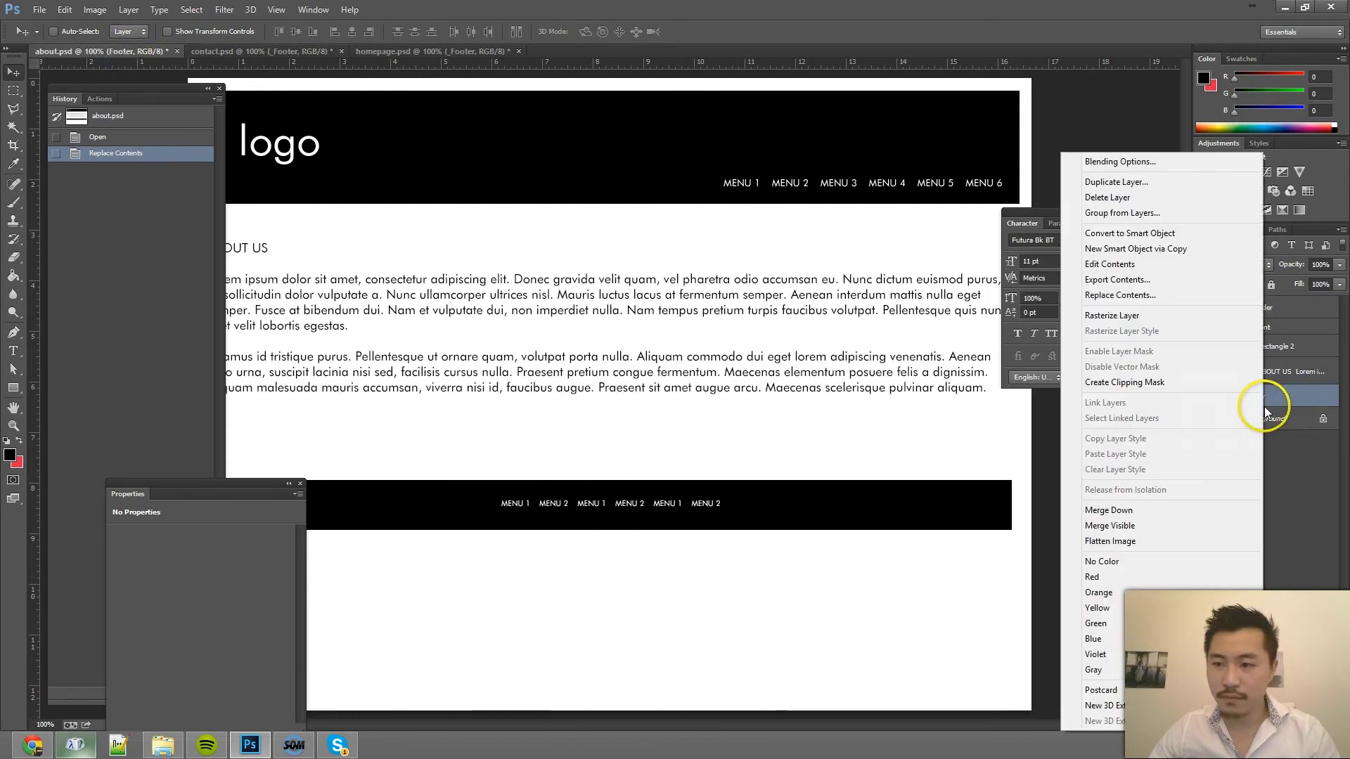
{"action": "left_click", "coordinate": [1125, 296]}
{"action": "left_click", "coordinate": [715, 357]}
{"action": "double_click", "coordinate": [714, 357]}
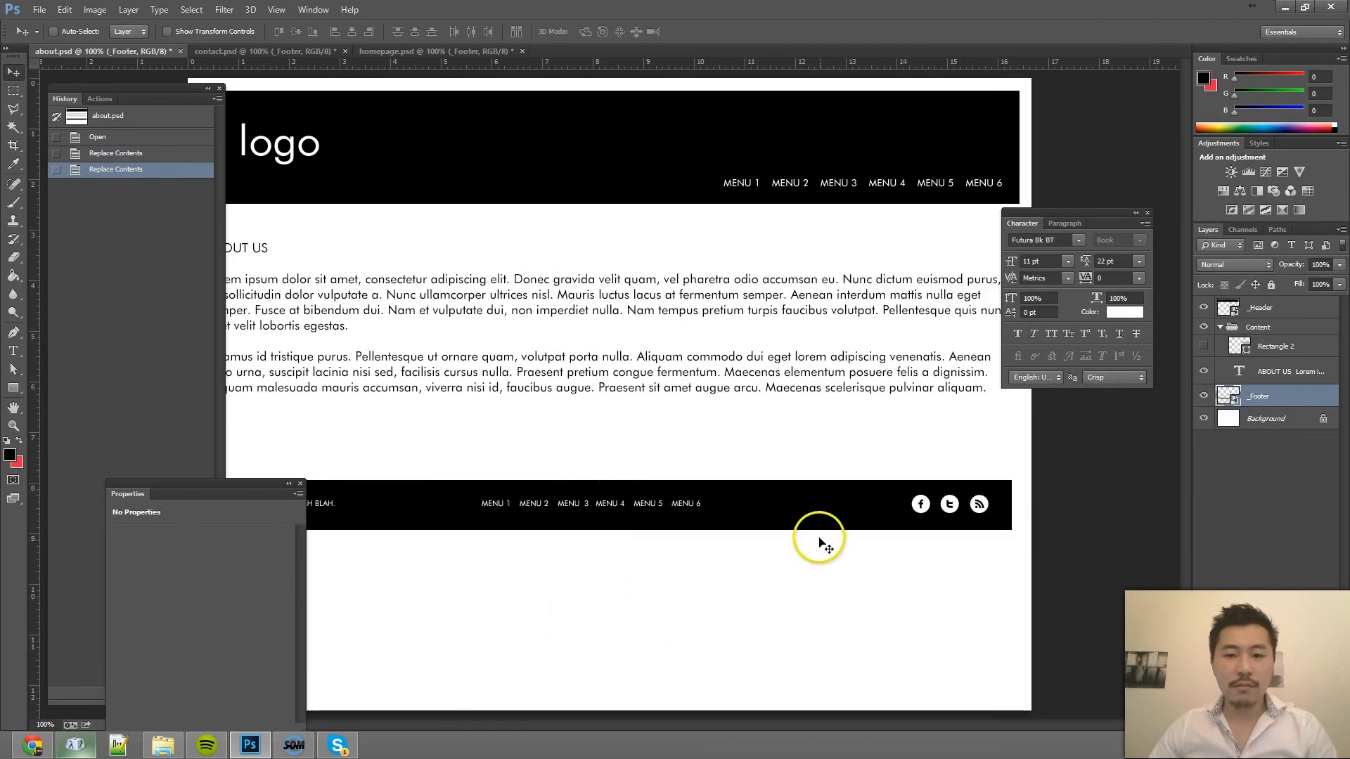
{"action": "key", "text": "Tab"}
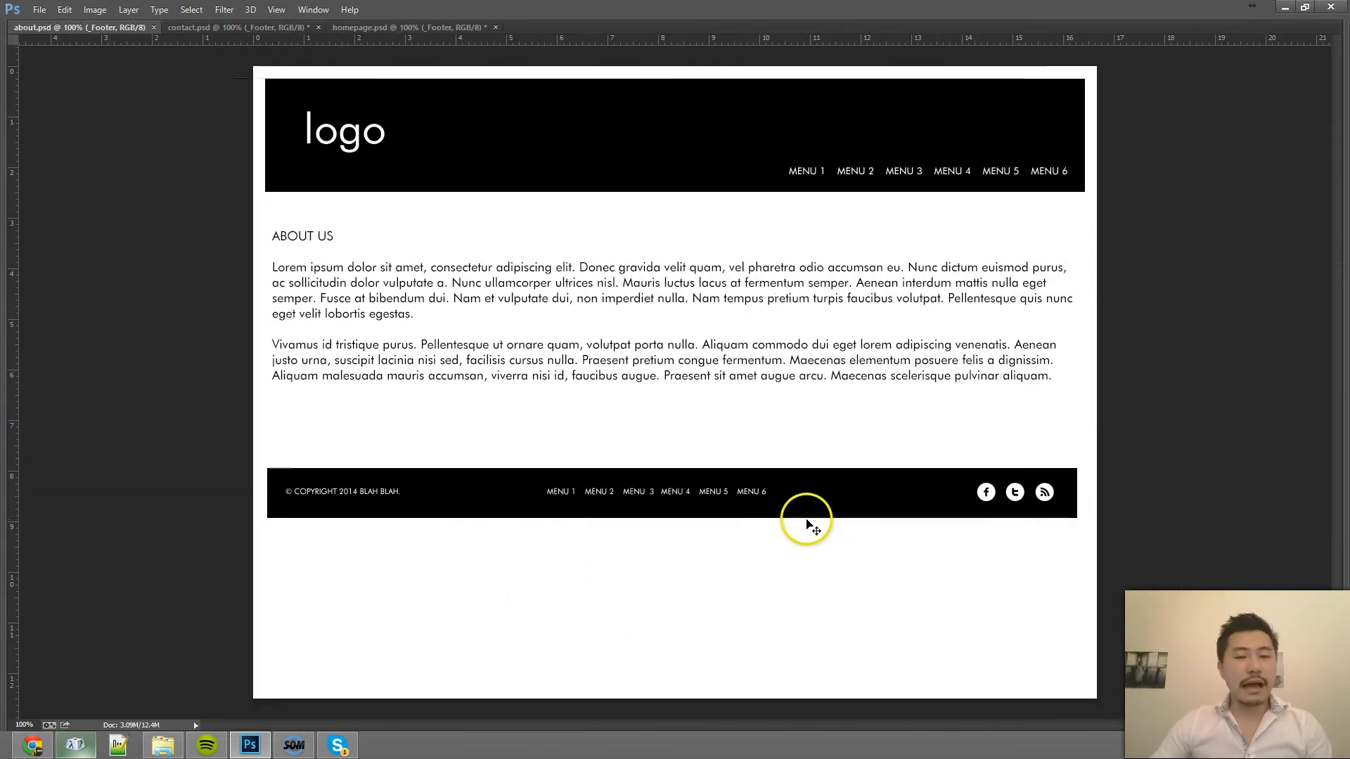
Step: Cycle the document tabs from about.psd through contact.psd to homepage.psd
{"action": "key", "text": "ctrl+Tab"}
{"action": "key", "text": "ctrl+Tab"}
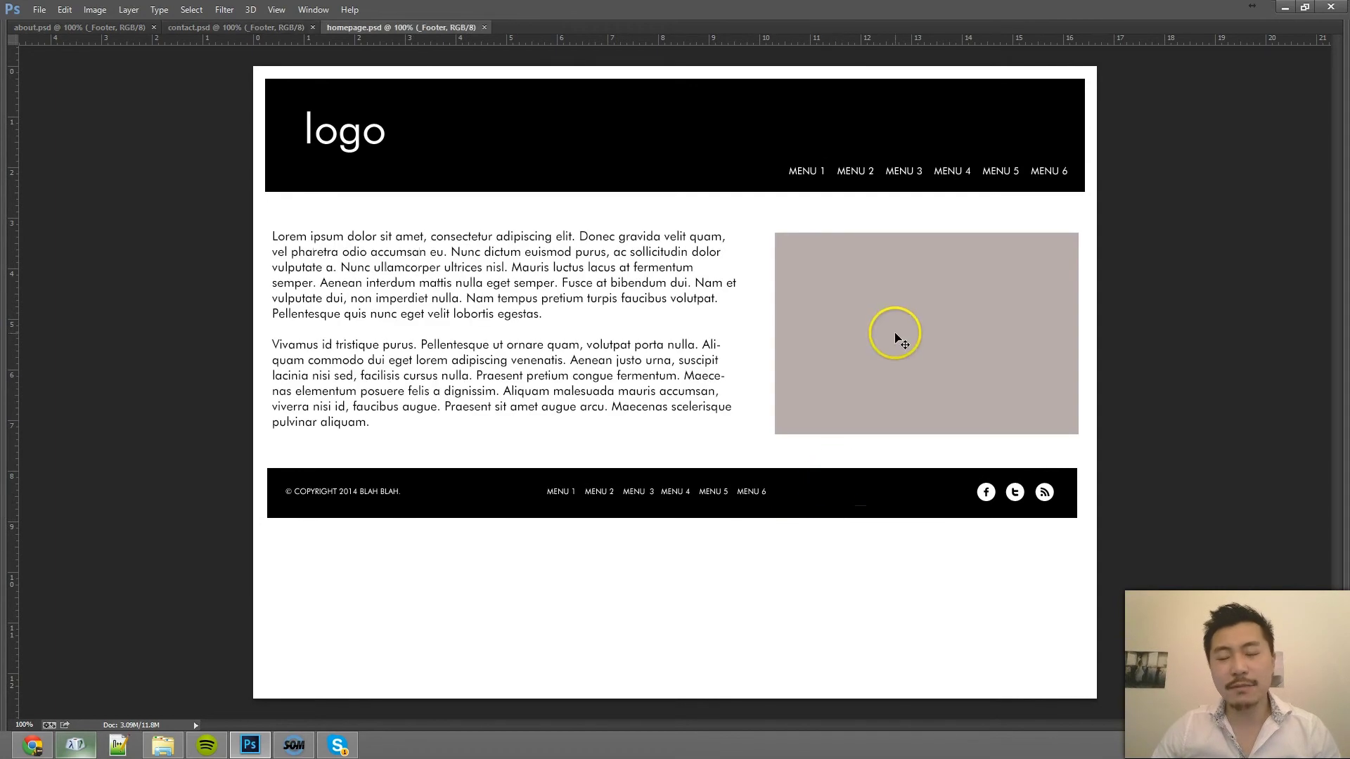